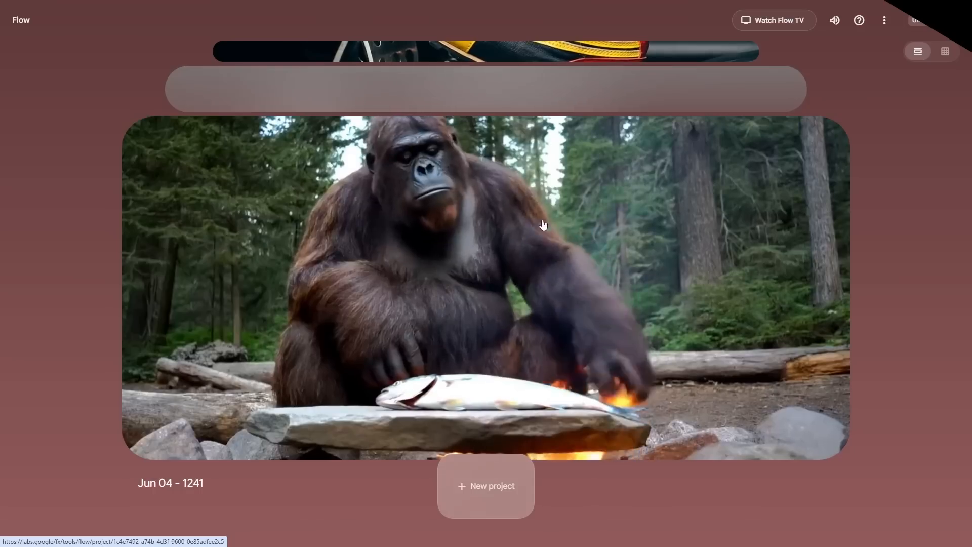
Step: Open the Jun 04 - 1241 project and play the selfie clip of bigfoot holding a fish in full screen
click(507, 212)
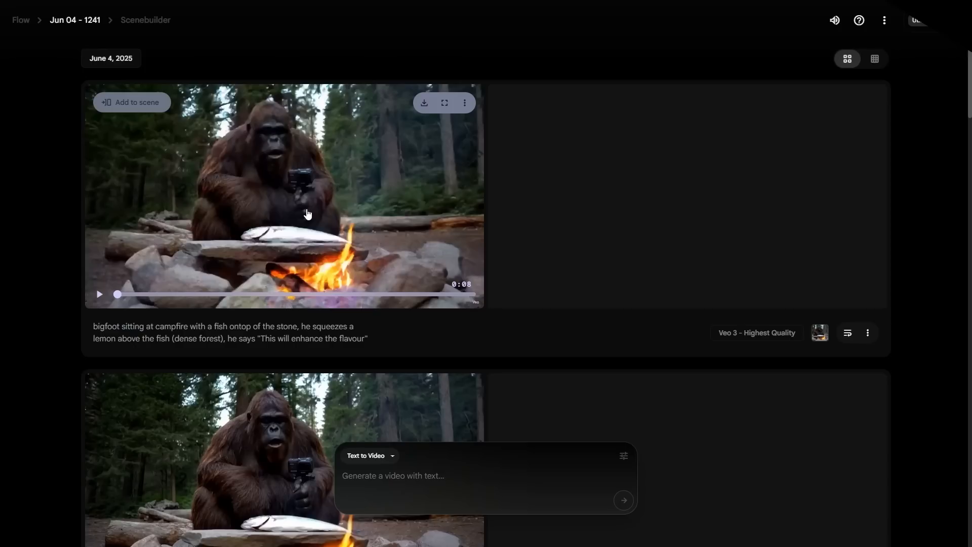
scroll(307, 215, down, 10)
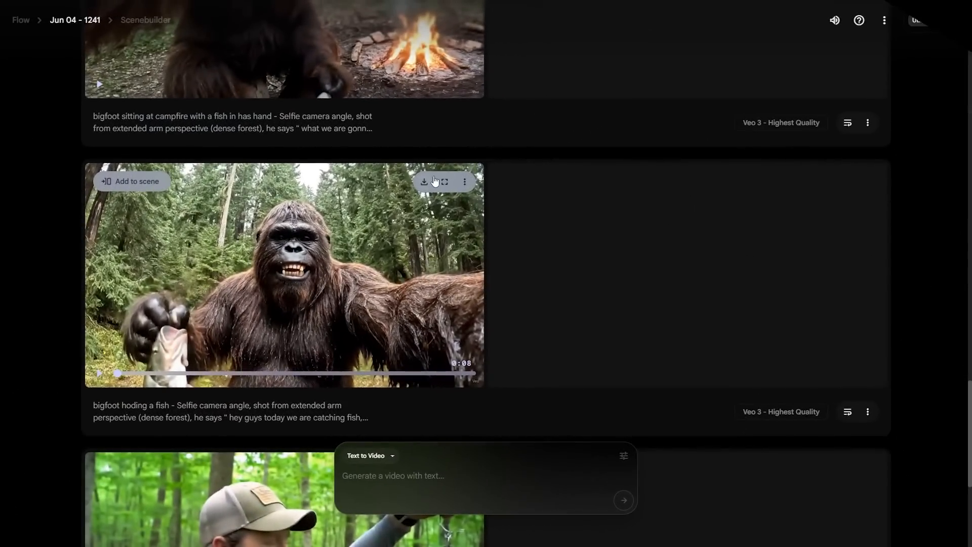
click(445, 182)
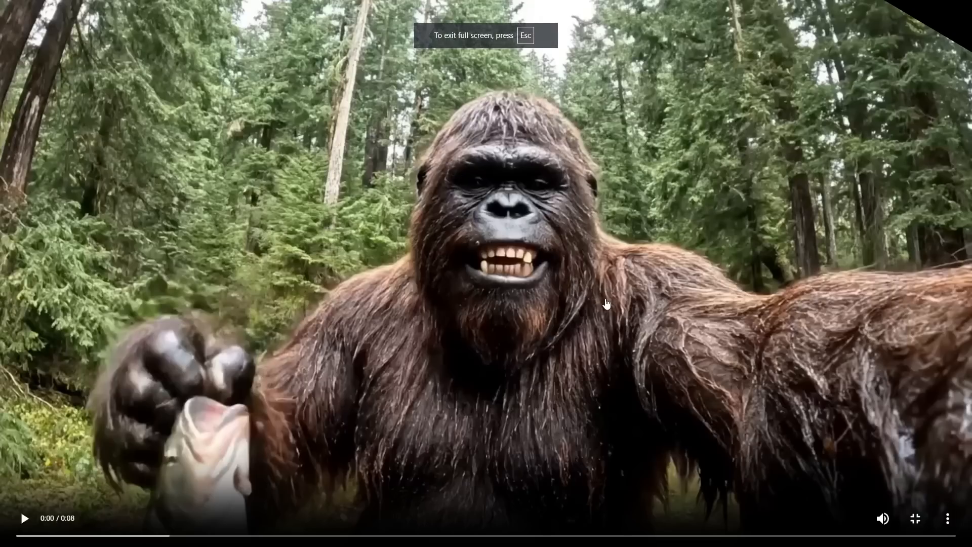
click(199, 411)
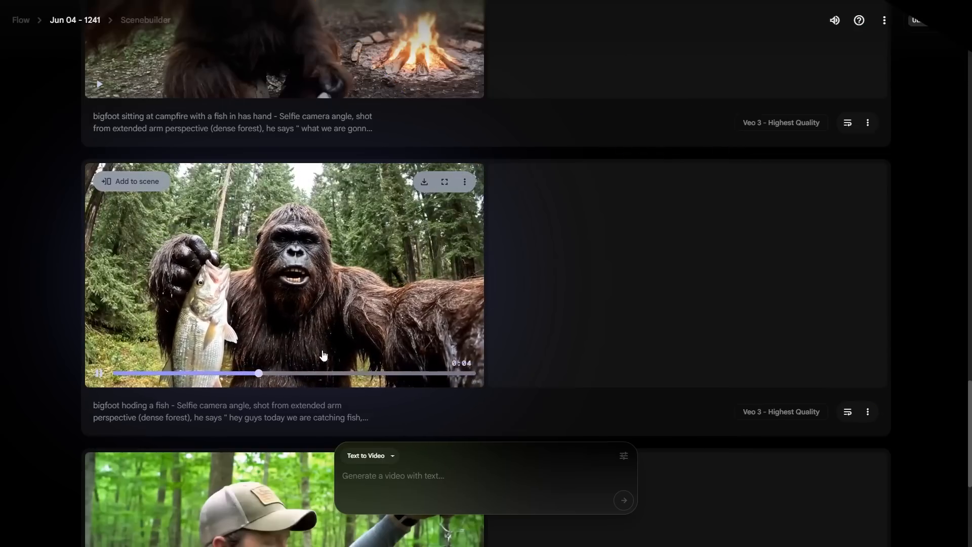
Step: Expand the full prompt under the bigfoot fish clip for reading and pause the clip's playback
click(353, 416)
scroll(376, 424, up, 1)
scroll(345, 416, down, 1)
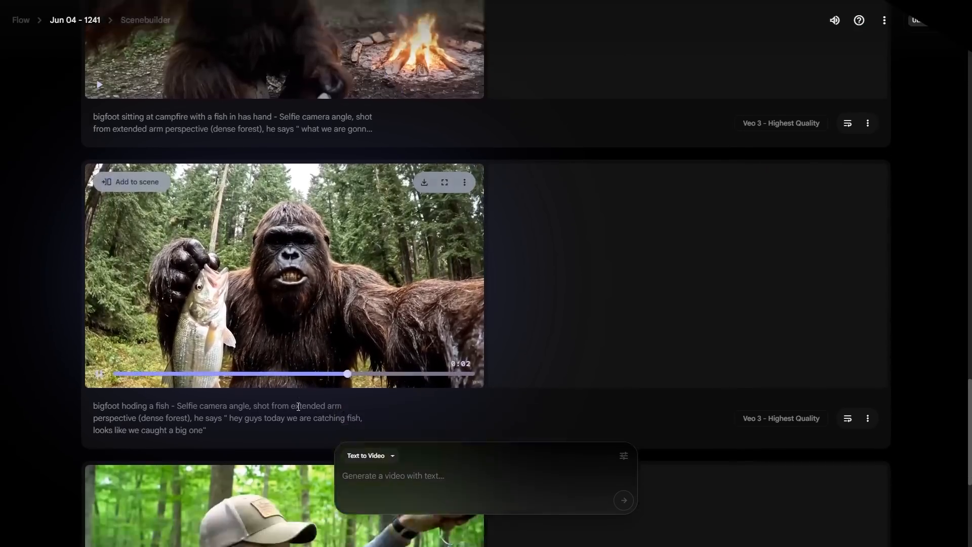
scroll(298, 406, down, 1)
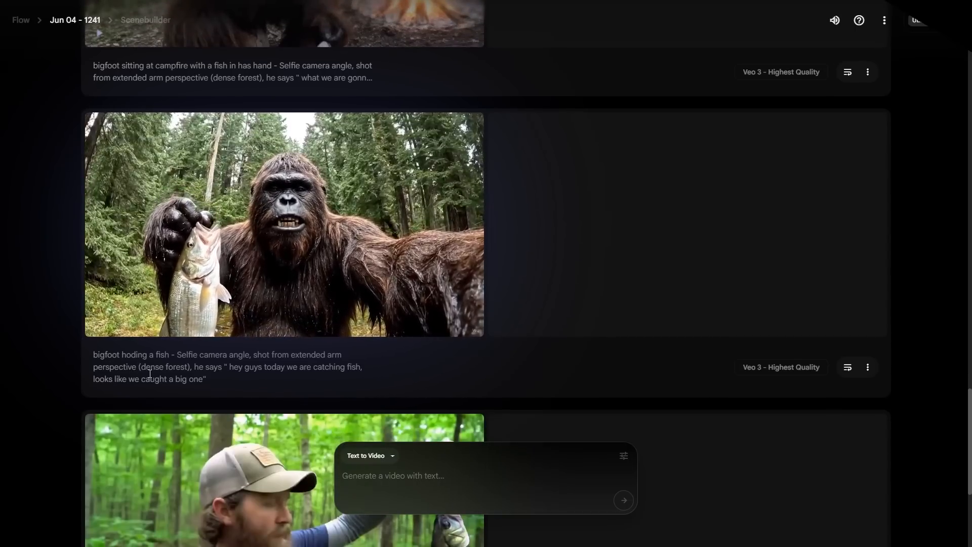
mouse_move(115, 321)
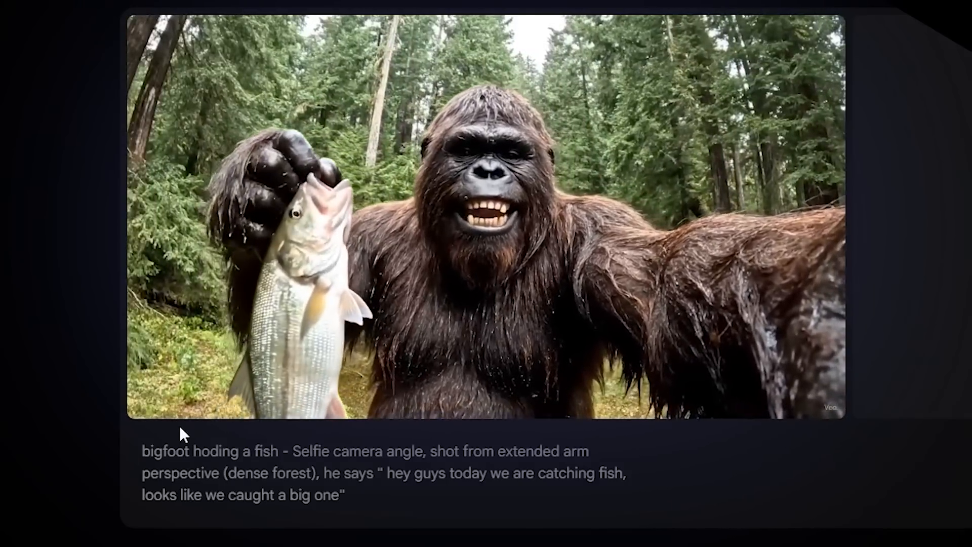
mouse_move(259, 364)
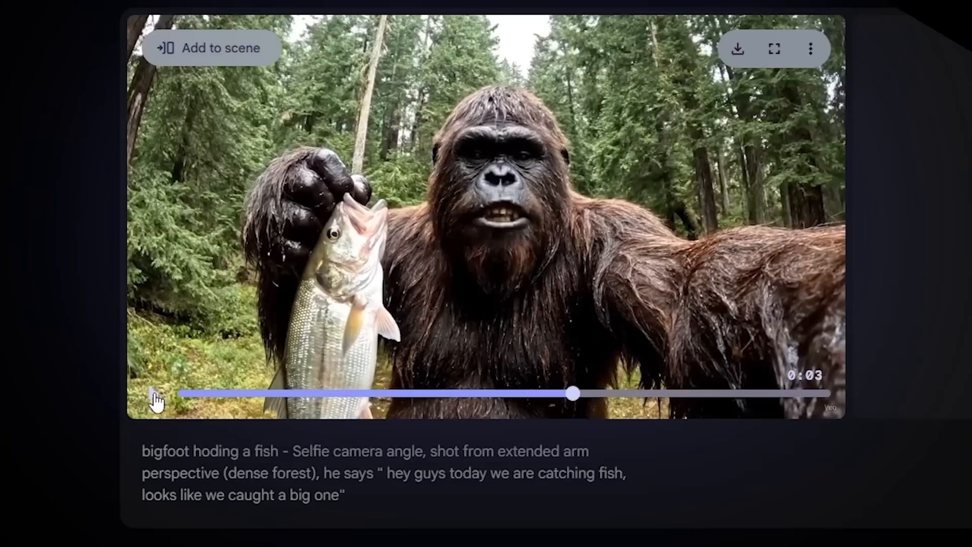
click(154, 397)
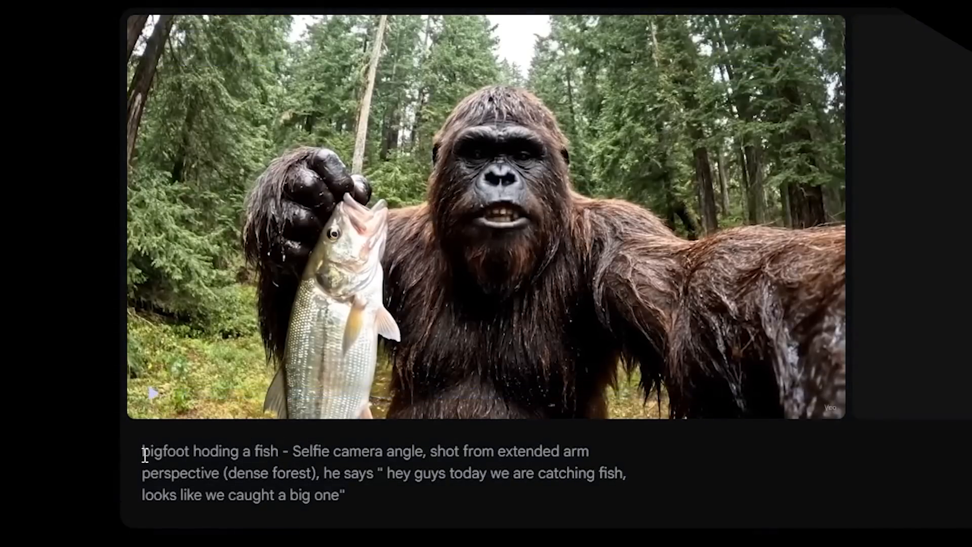
Step: Highlight the subject "bigfoot hoding a fish" and the phrase "Selfie camera angle" in the fish clip's prompt
drag(145, 455, 280, 458)
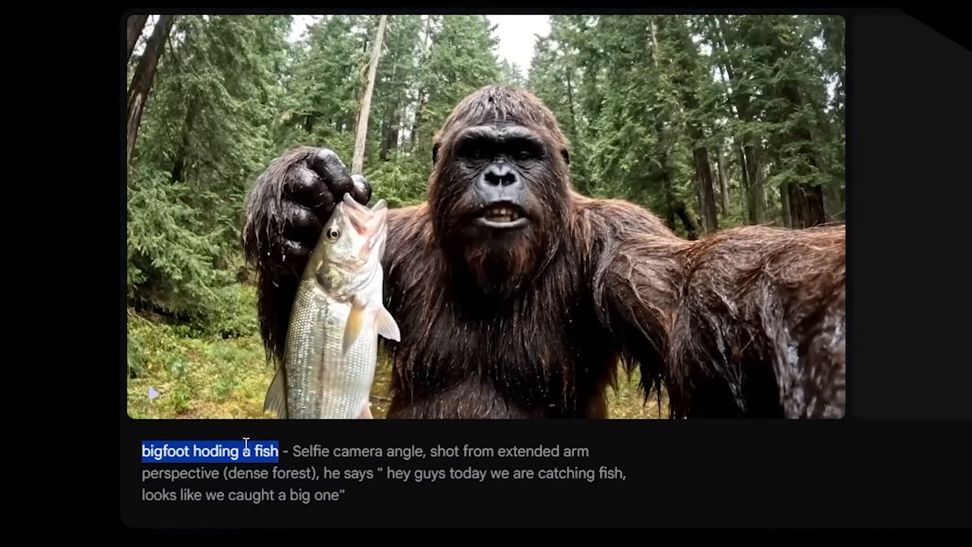
click(271, 455)
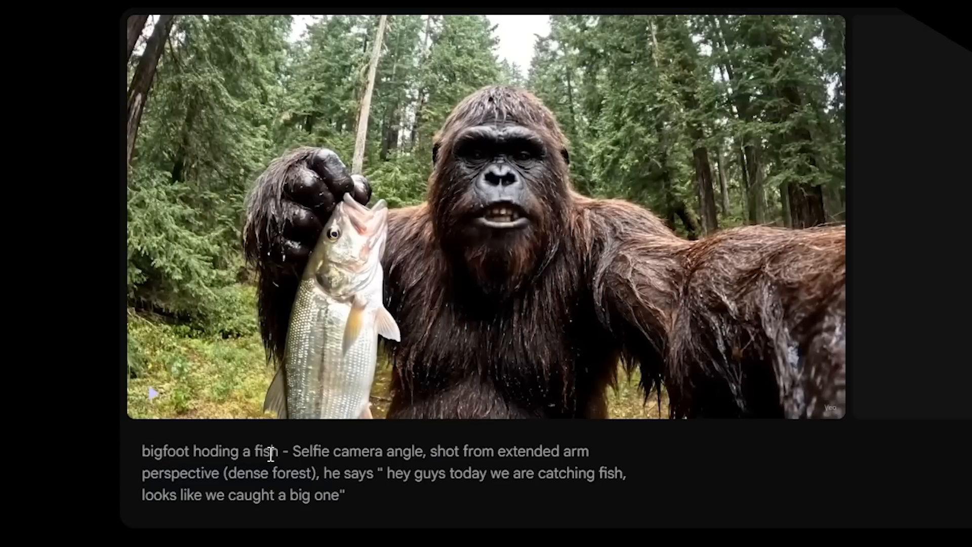
drag(294, 455, 433, 456)
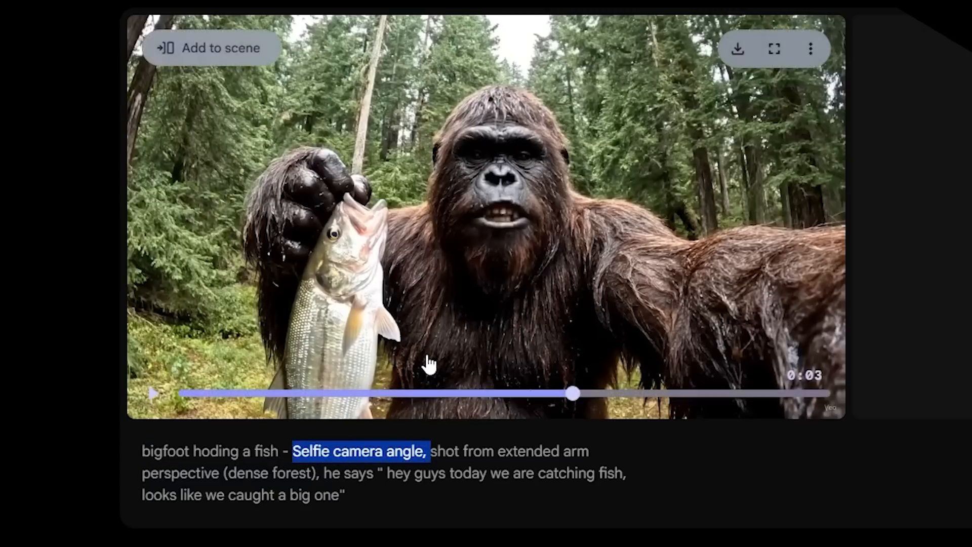
click(431, 450)
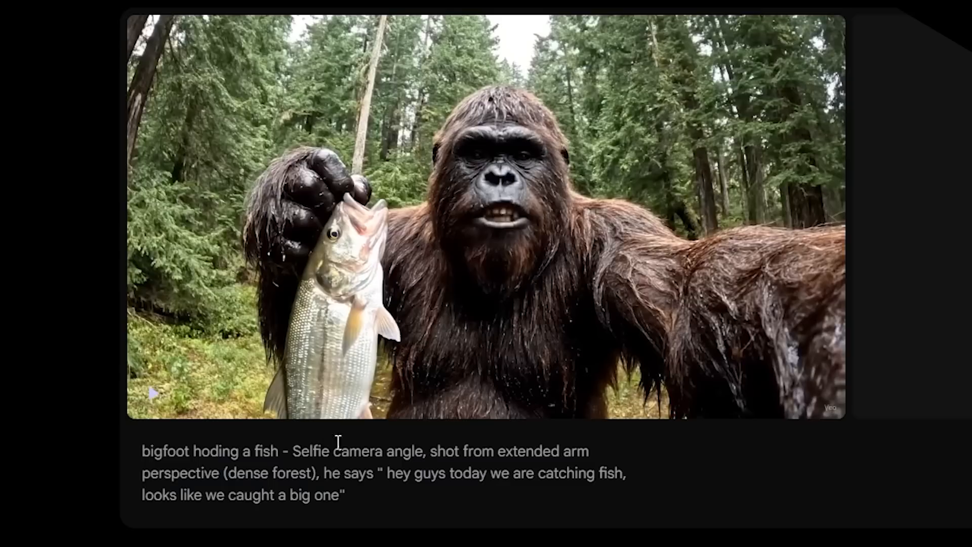
drag(297, 453, 423, 454)
click(441, 454)
Step: Highlight the fish clip's prompt from its beginning up to the words "he says", before the quoted dialogue
drag(138, 460, 371, 476)
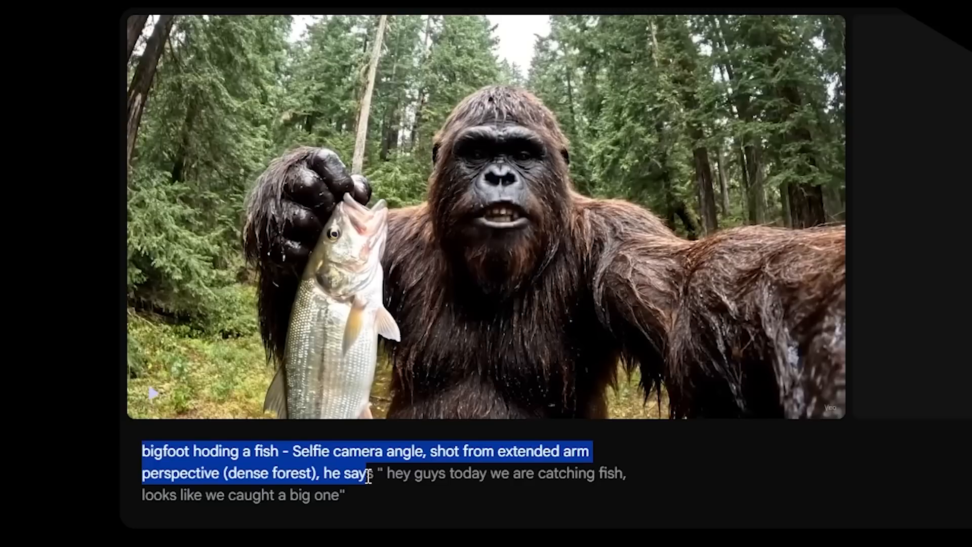
double_click(366, 474)
drag(366, 473, 143, 449)
click(335, 480)
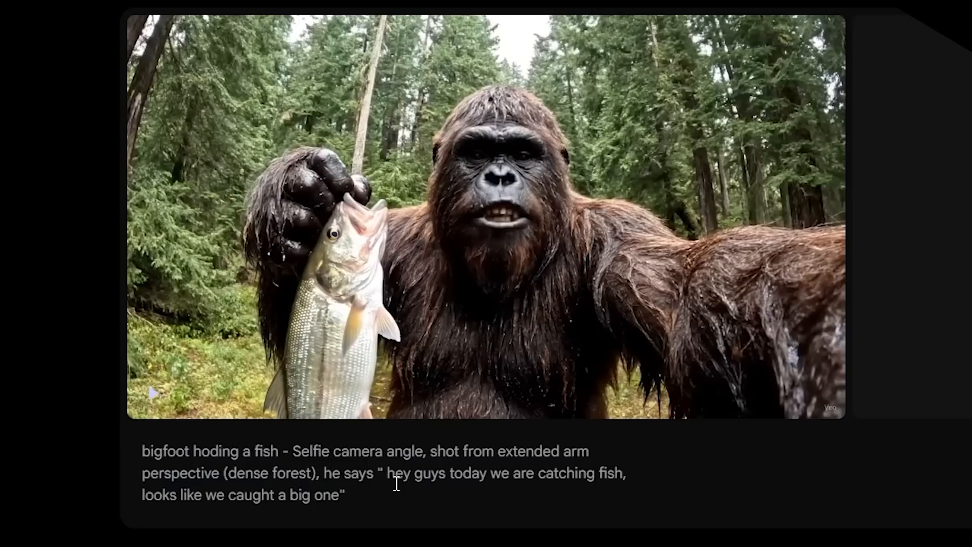
Step: Resume the bigfoot fish clip briefly to check its spoken line, and pause it again
mouse_move(567, 263)
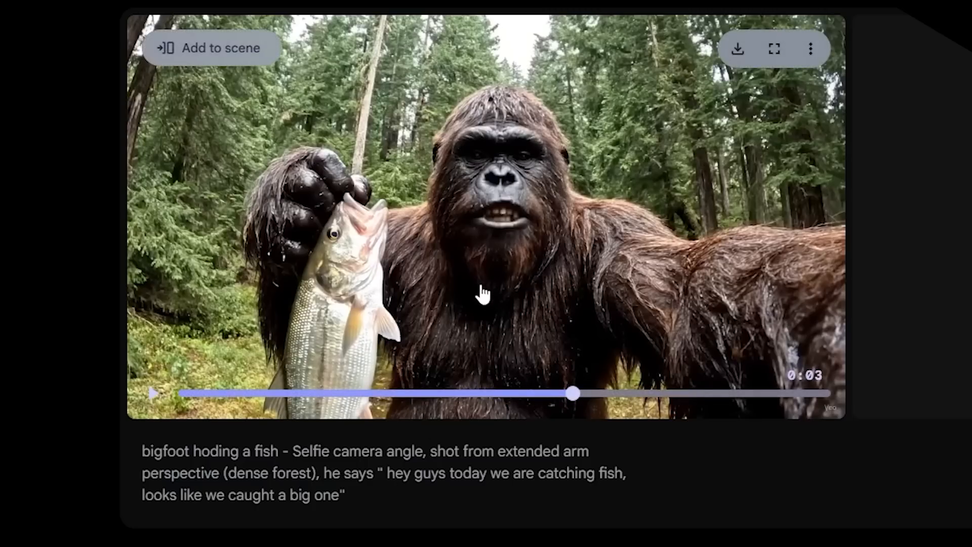
click(174, 400)
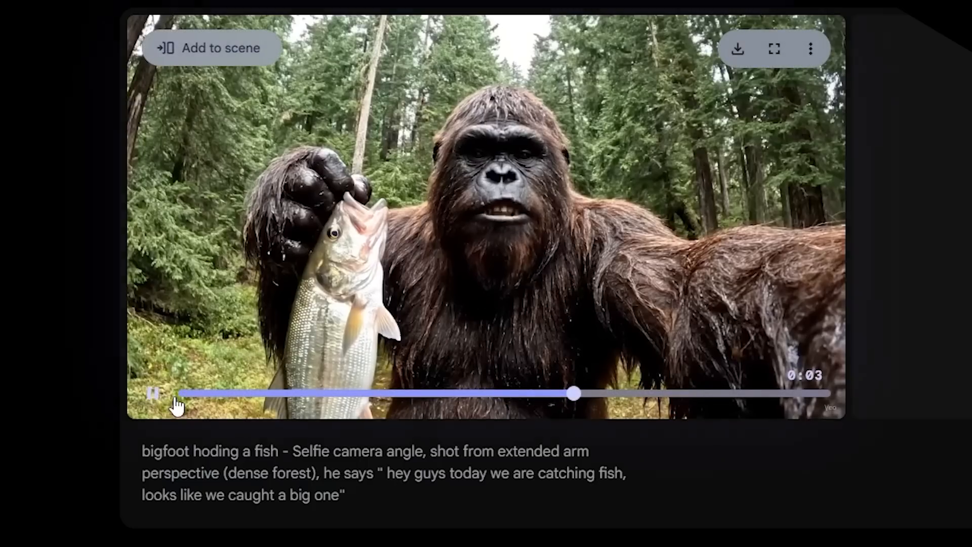
click(175, 399)
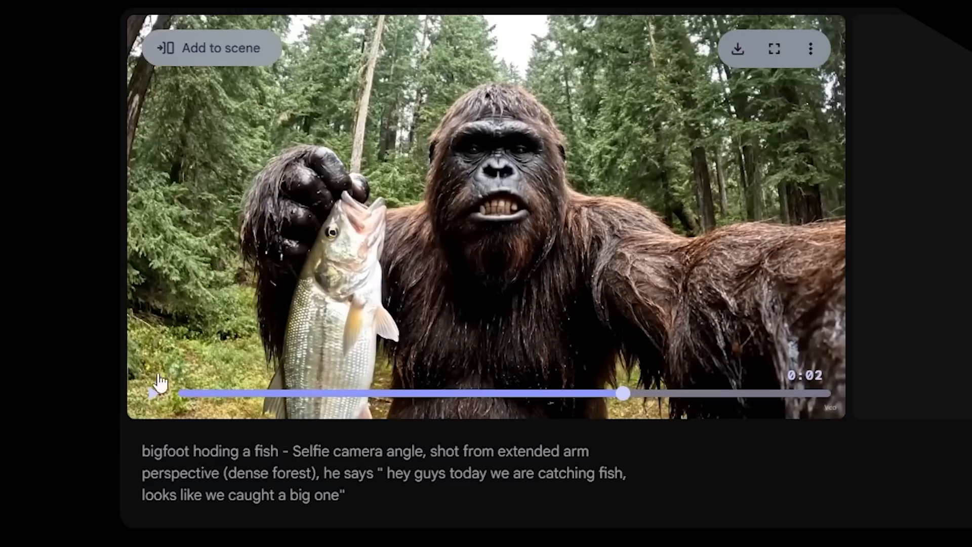
Step: Highlight the fish clip's prompt including its dialogue, and highlight its opening part through "(dense forest)" separately
drag(142, 451, 338, 513)
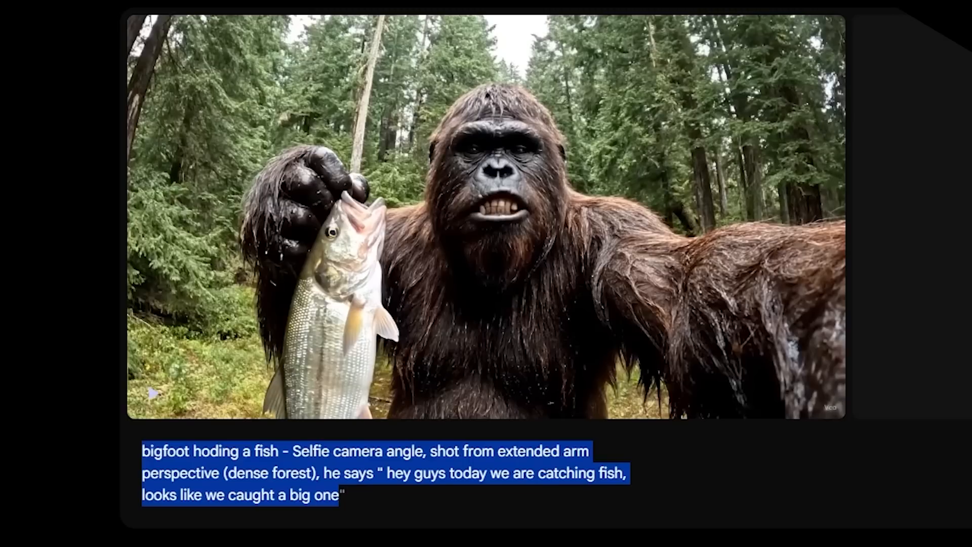
click(152, 459)
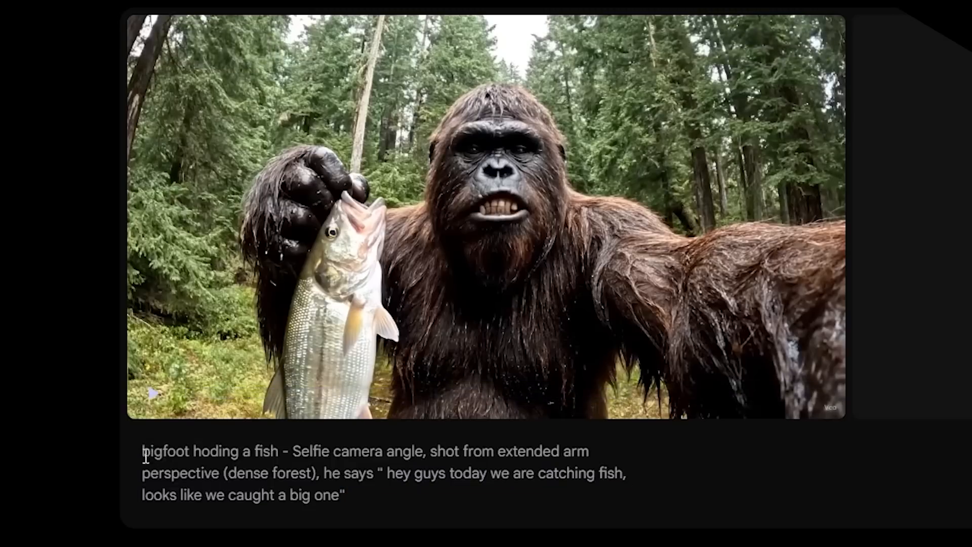
drag(146, 457, 319, 472)
click(225, 474)
click(442, 466)
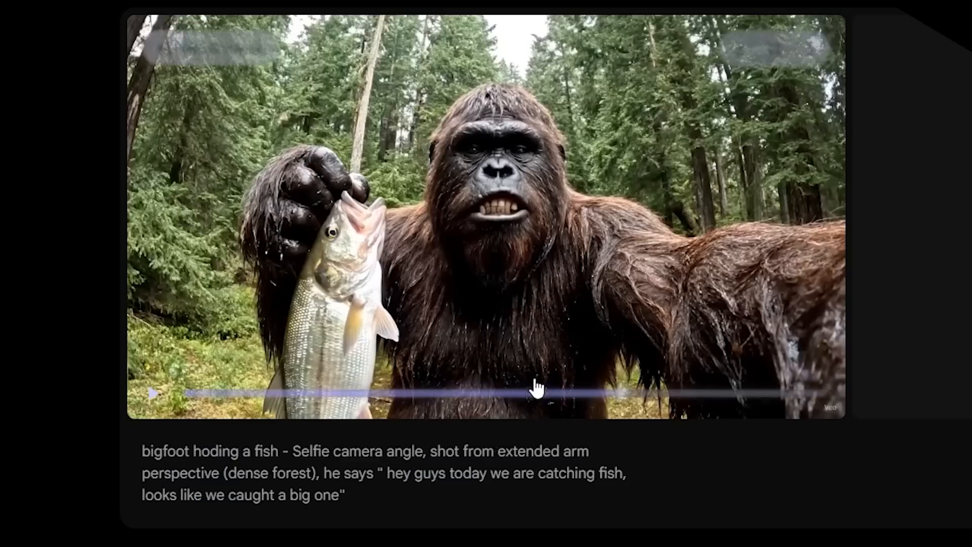
Step: Play the clip of bigfoot sitting at the campfire, replay it from near the start and pause it on the fish
scroll(623, 267, up, 5)
scroll(606, 257, up, 4)
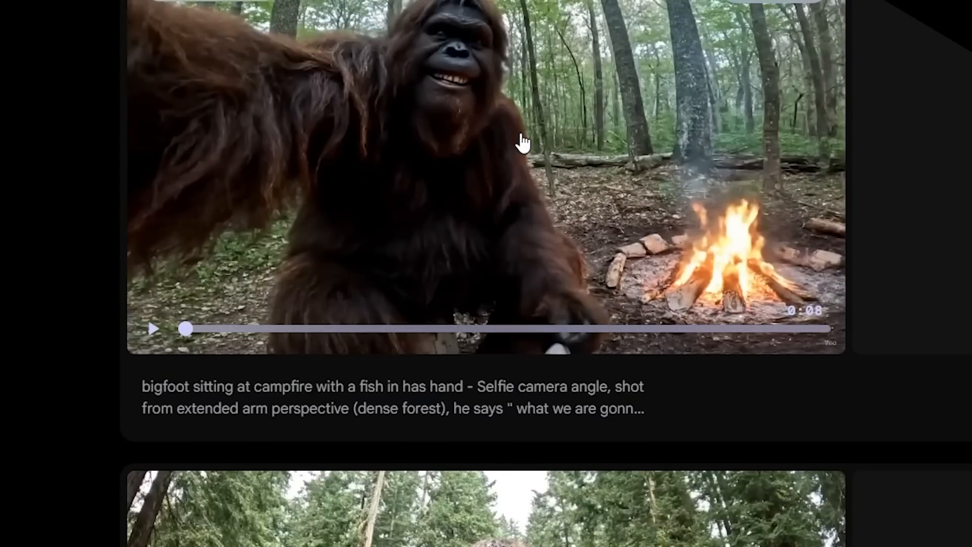
click(522, 144)
scroll(508, 268, up, 2)
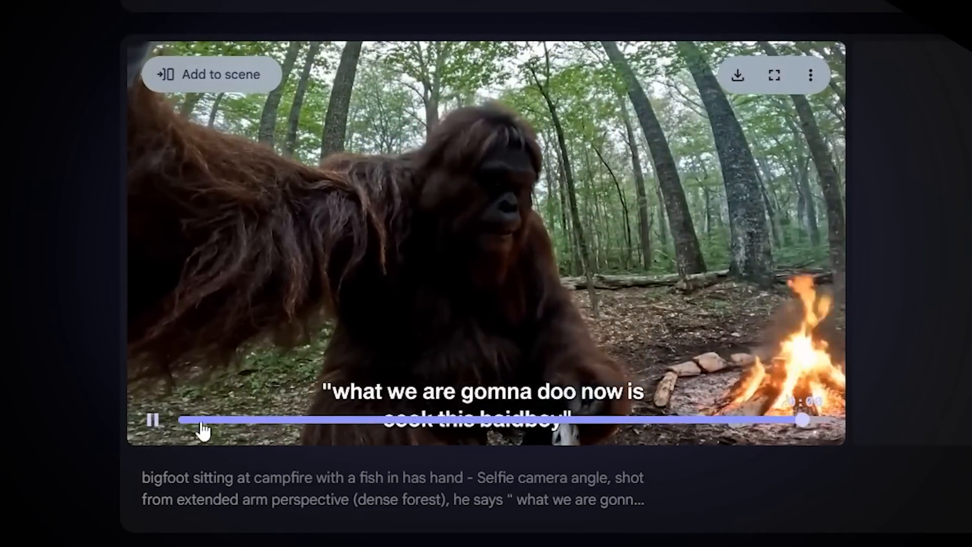
click(201, 421)
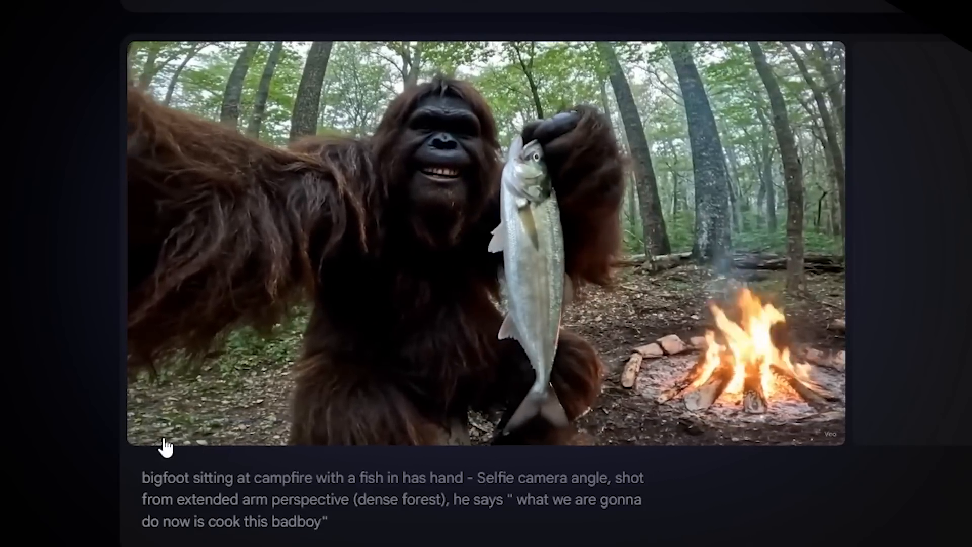
click(152, 421)
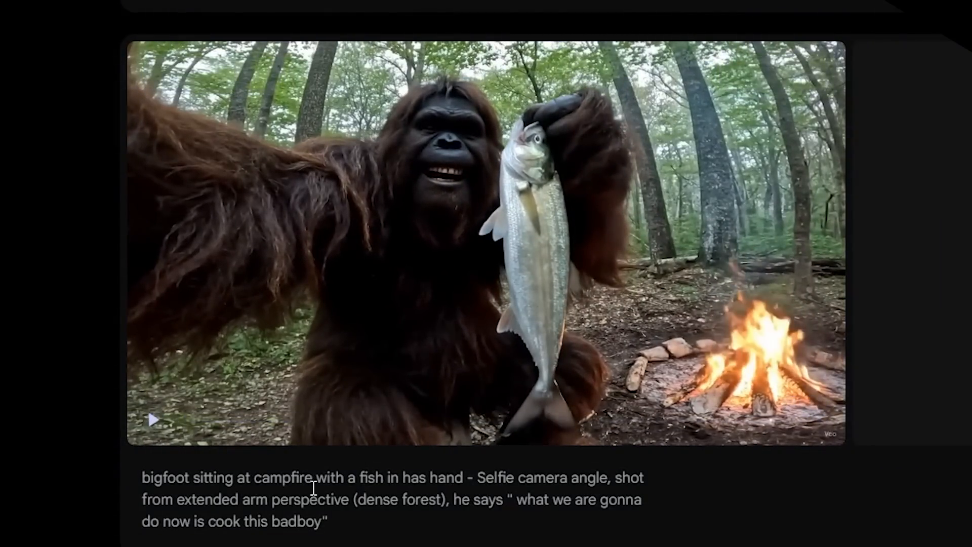
Step: Highlight the scene description "bigfoot sitting at campfire with a fish in has hand" in the campfire clip's prompt
scroll(325, 469, down, 2)
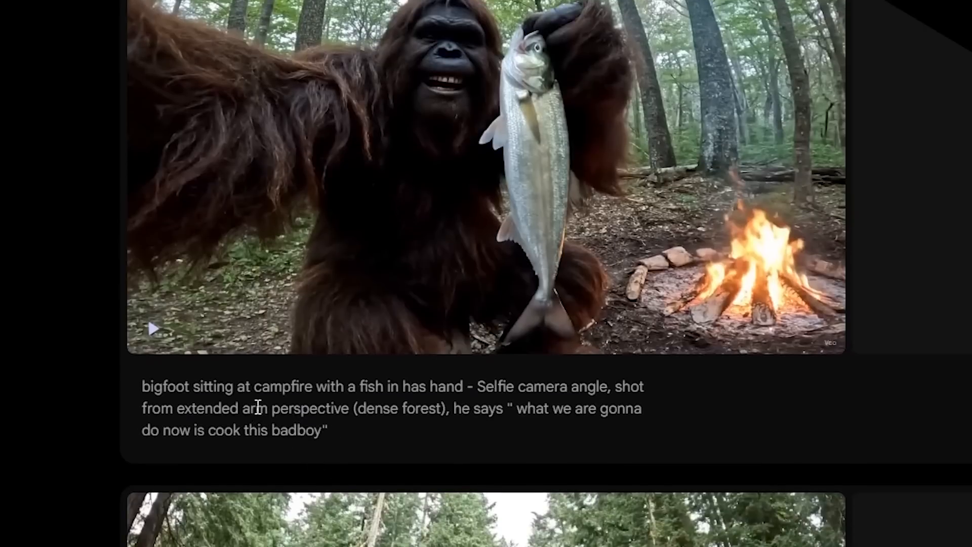
drag(236, 387, 463, 384)
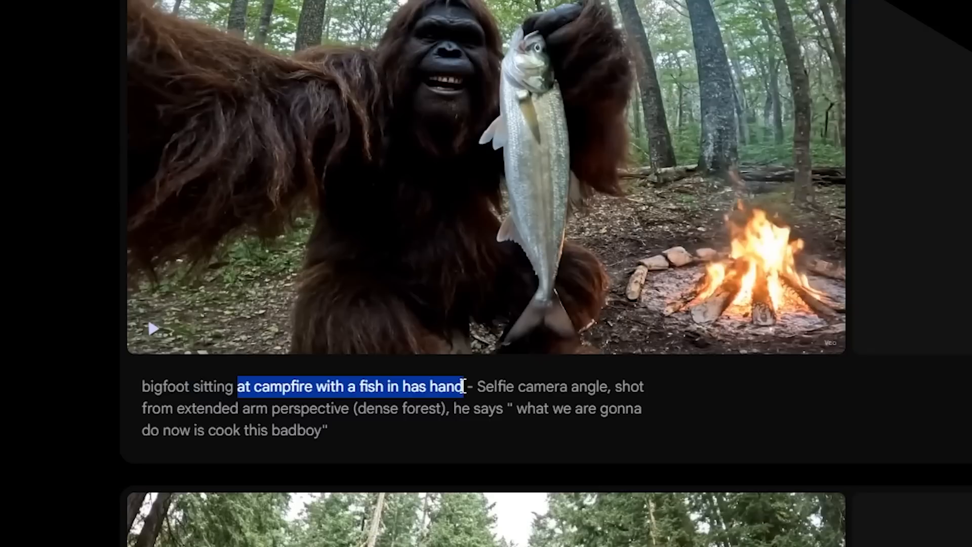
drag(144, 394, 457, 390)
click(221, 389)
Step: Compare the wording of the fish clip's prompt with that of the campfire clip's prompt
scroll(457, 390, down, 8)
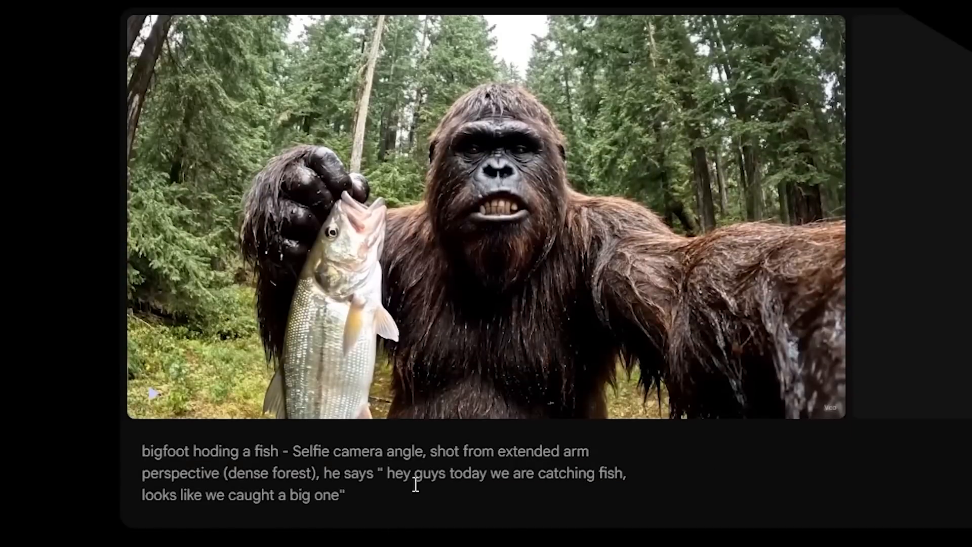
scroll(414, 482, up, 5)
scroll(436, 312, down, 4)
scroll(437, 313, up, 5)
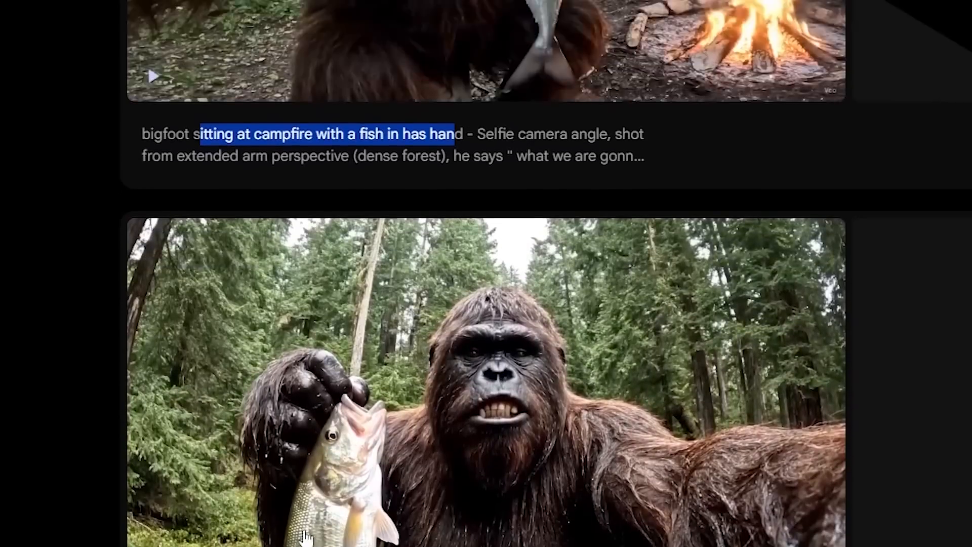
Step: Expand the campfire clip's prompt again and highlight its "Selfie camera angle, shot" wording
click(409, 299)
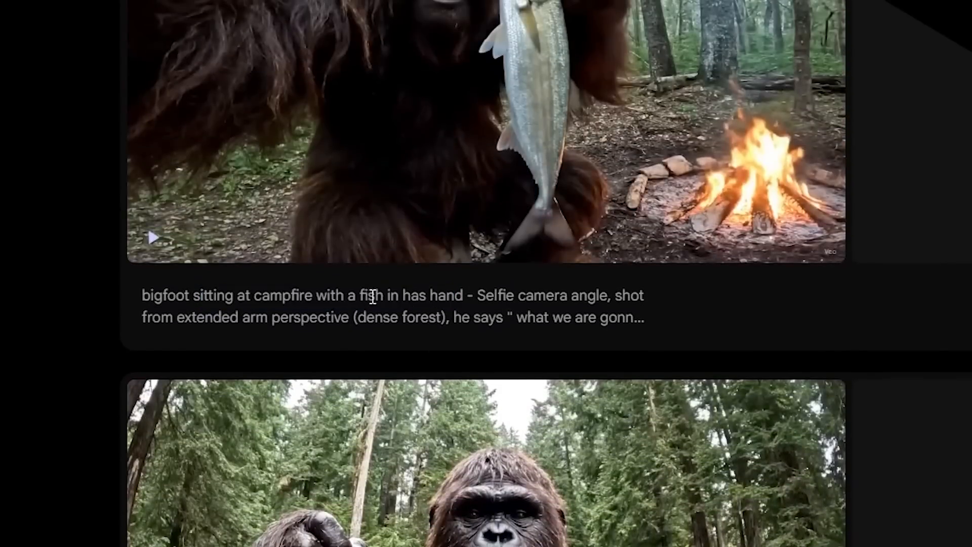
click(537, 302)
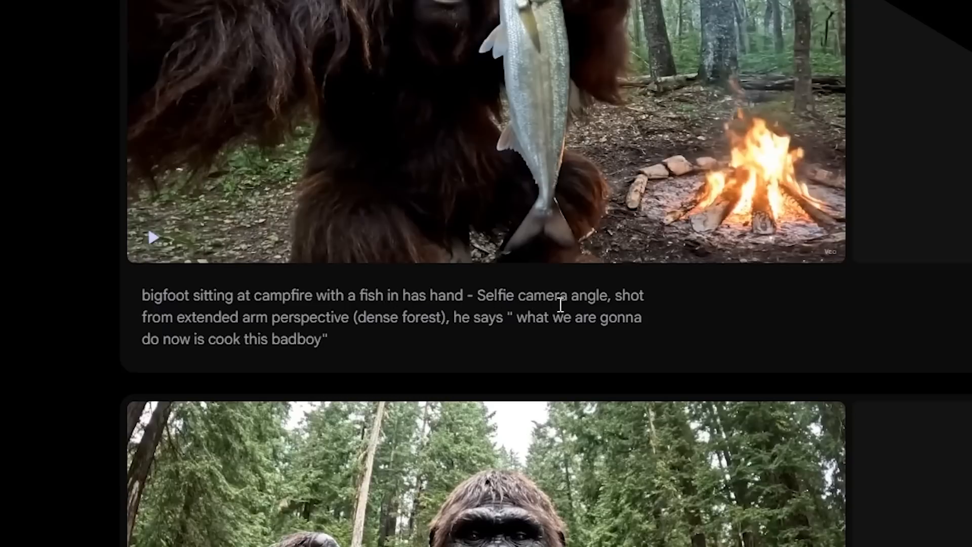
drag(481, 299, 639, 299)
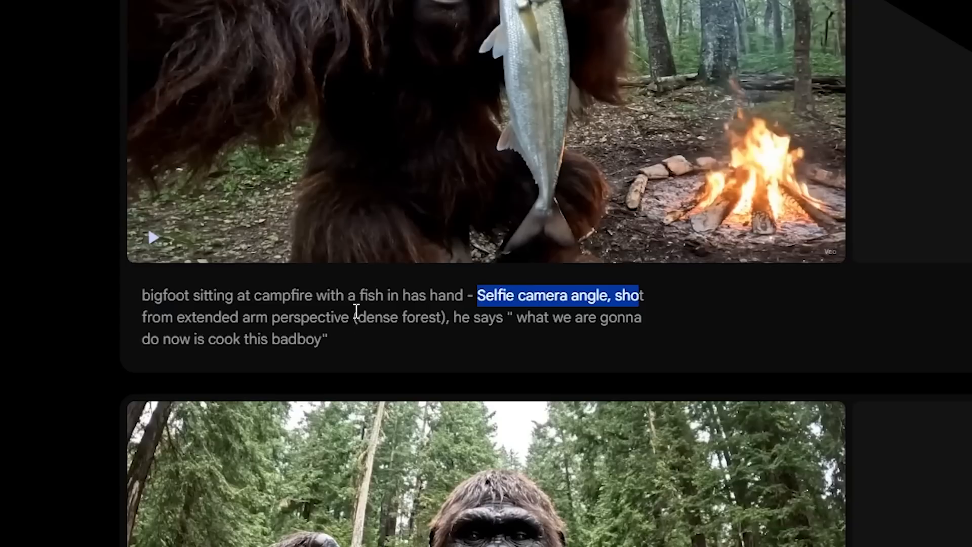
mouse_move(471, 226)
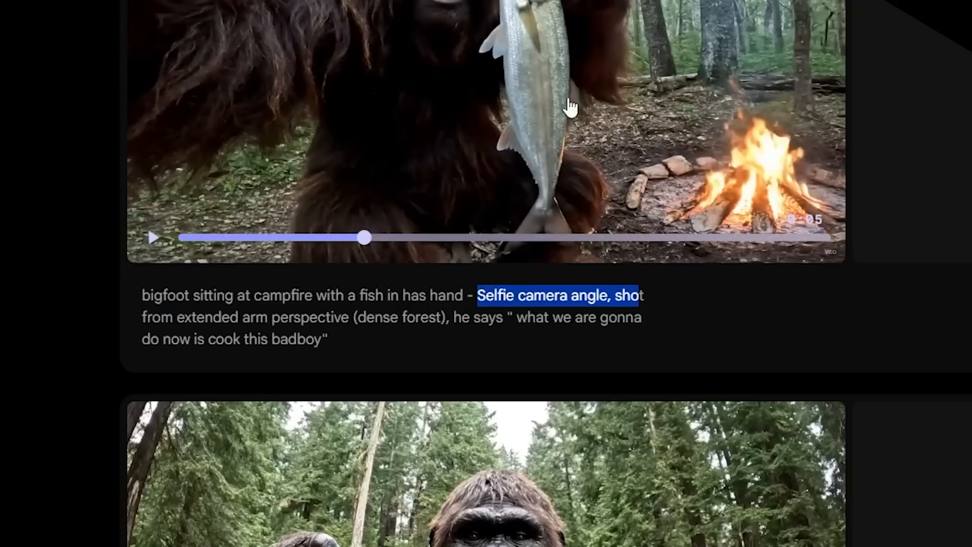
mouse_move(662, 523)
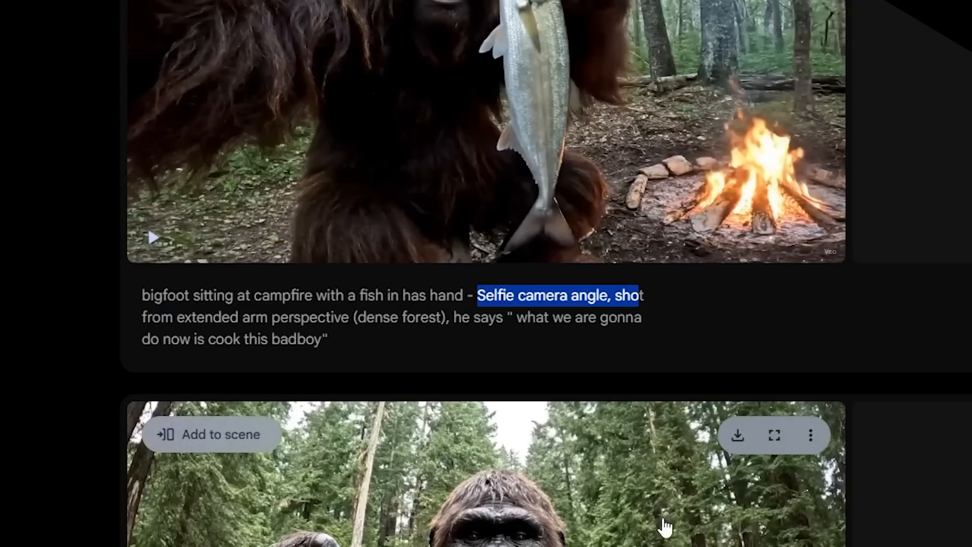
scroll(566, 522, down, 3)
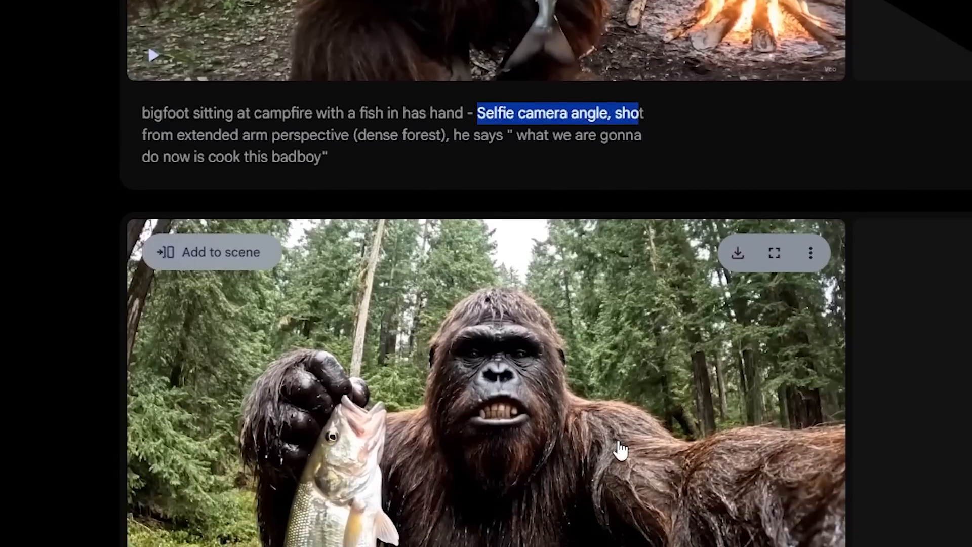
Step: Highlight the spoken line "what we are gonna do now is cook this badboy" in the campfire selfie clip's prompt
scroll(619, 441, up, 5)
mouse_move(530, 343)
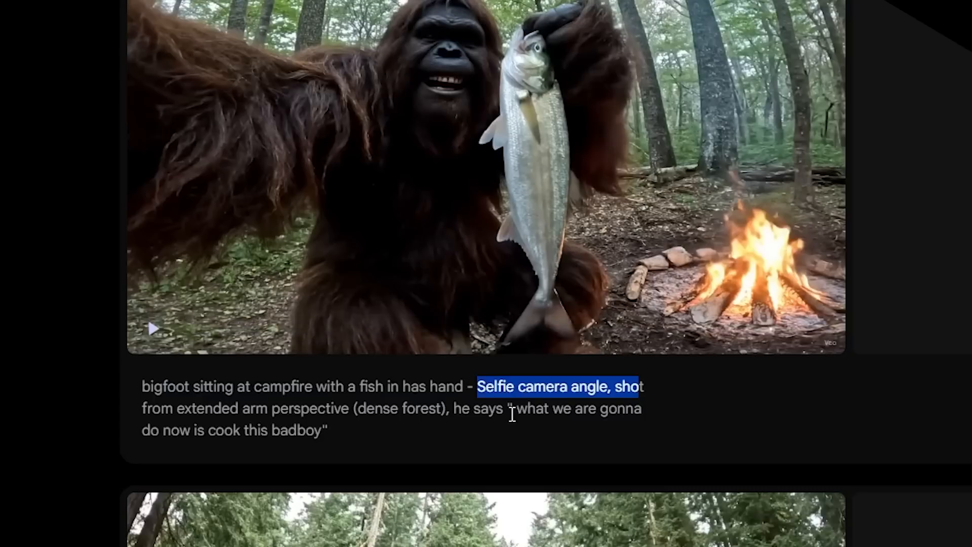
drag(504, 409, 538, 431)
scroll(478, 413, up, 4)
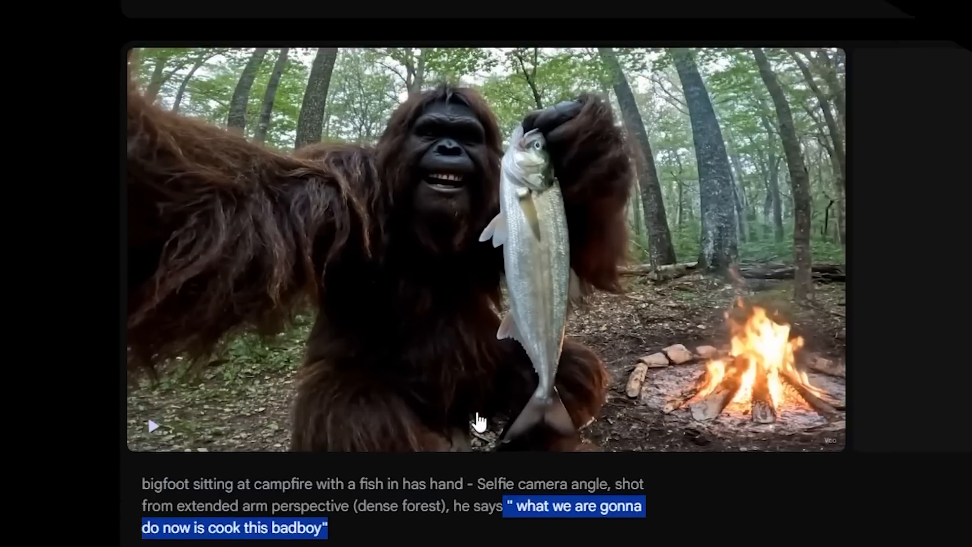
scroll(551, 403, up, 2)
Step: Highlight the "Veo 2 - Fast" model label of the selfie clip above the campfire clip, compare both clips and play the Veo 2 one
mouse_move(453, 186)
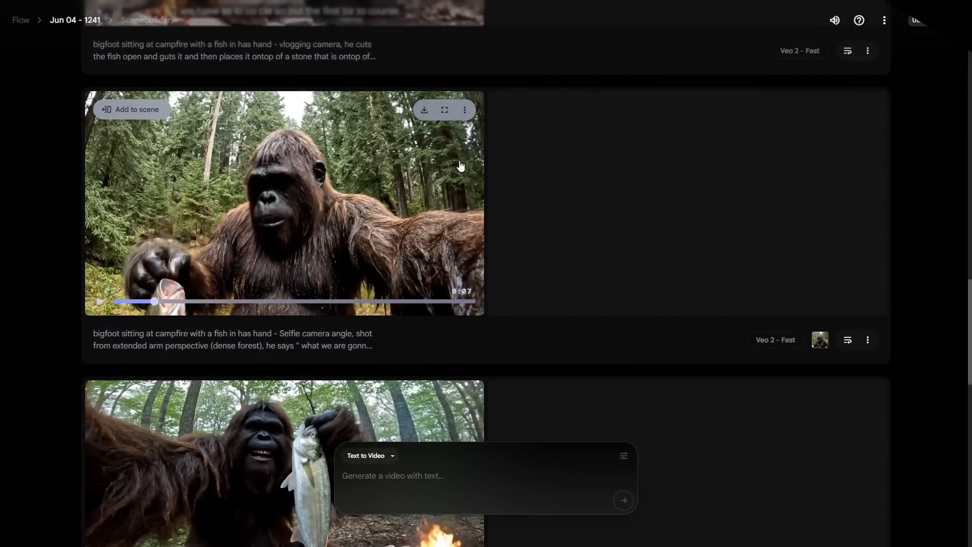
scroll(460, 166, down, 3)
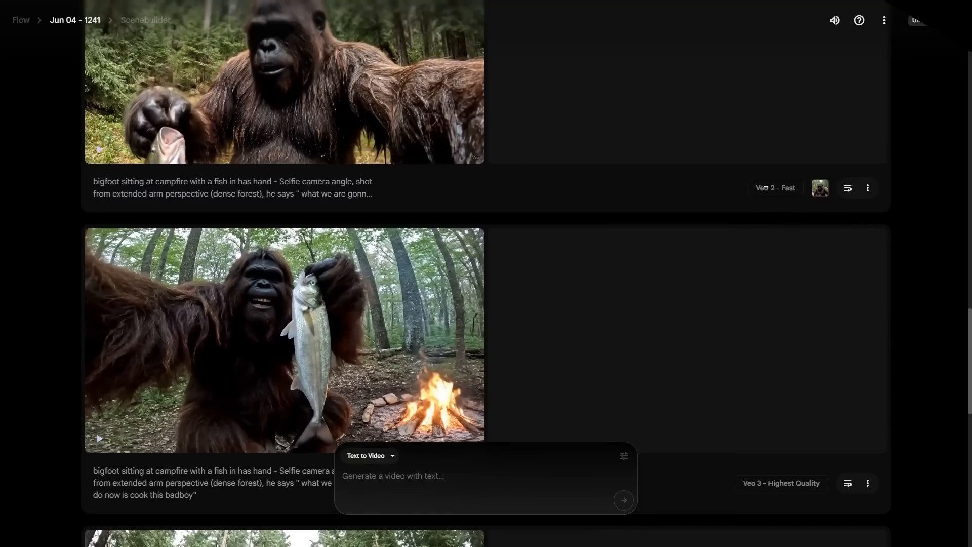
drag(760, 190, 806, 192)
scroll(643, 207, down, 3)
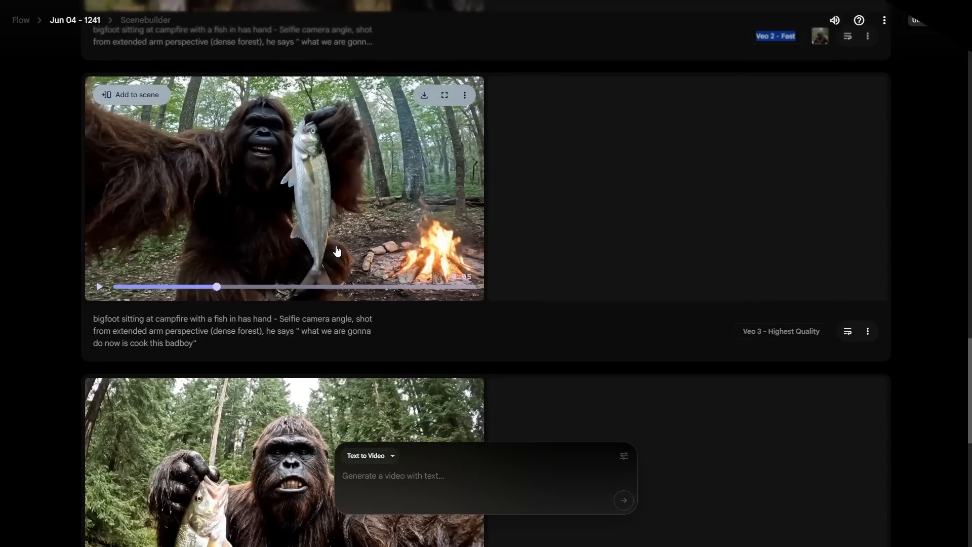
scroll(324, 234, up, 3)
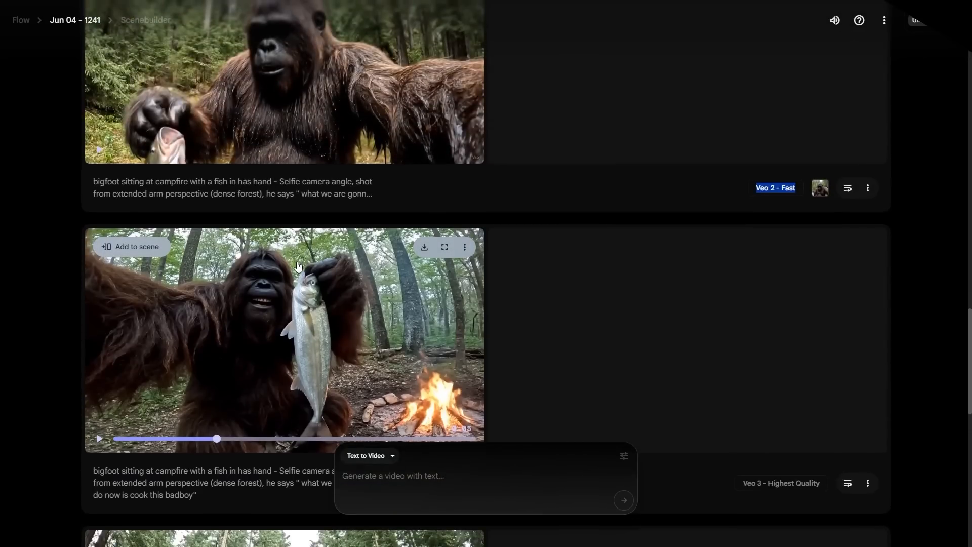
scroll(294, 253, up, 3)
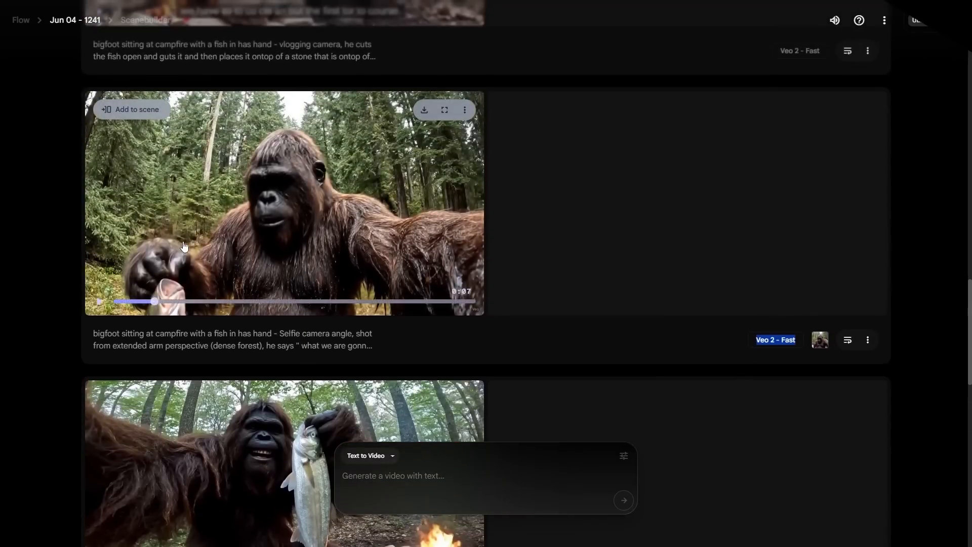
click(284, 246)
Step: Play the Veo 2 - Fast clip of bigfoot cutting the fish open and replay it from near the start
scroll(285, 245, up, 7)
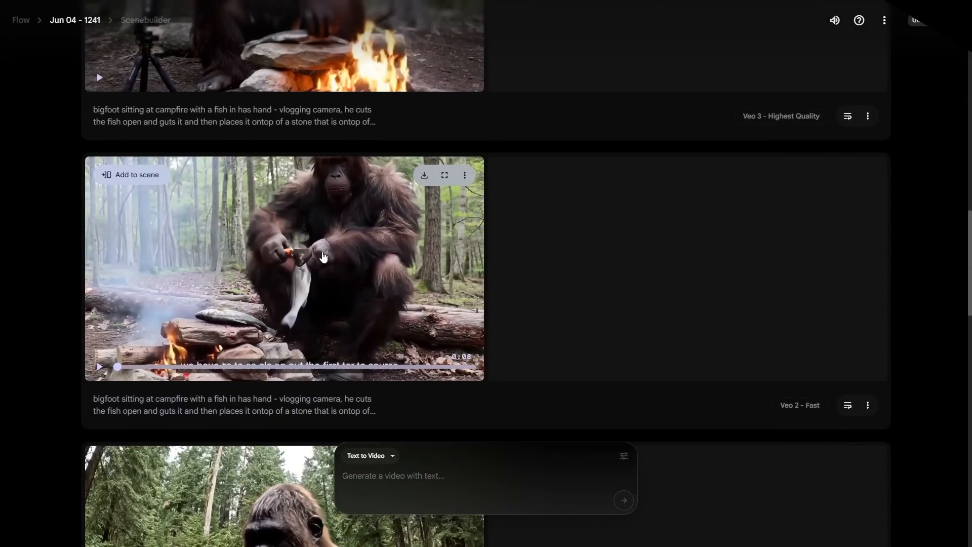
click(323, 257)
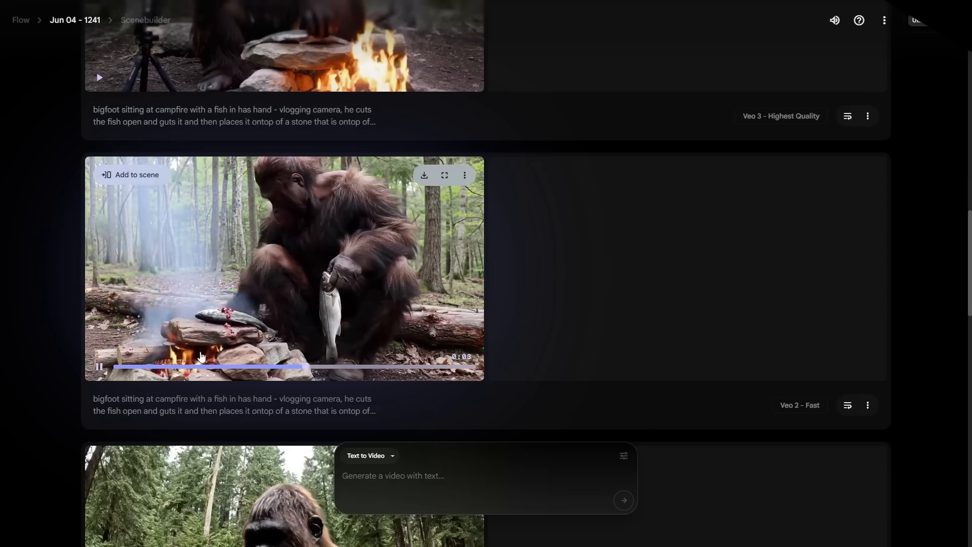
click(146, 366)
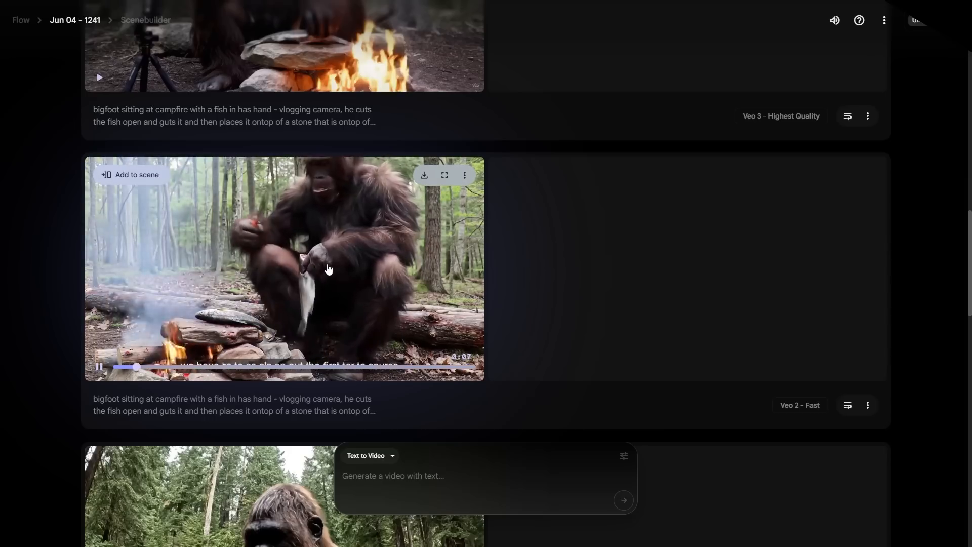
Step: Expand the prompt of the Veo 3 - Highest Quality fish-gutting clip, and pause the clip midway through playback
scroll(327, 242, up, 5)
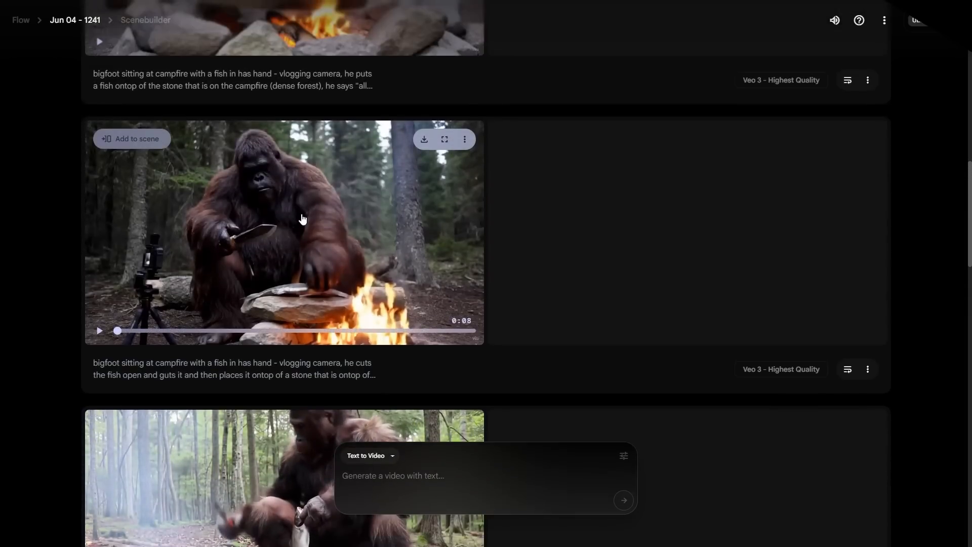
click(334, 369)
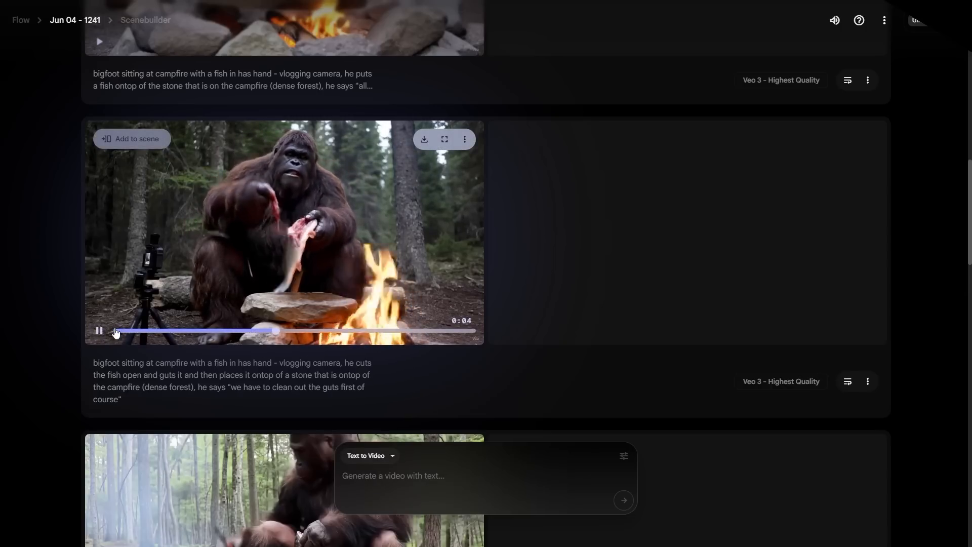
click(101, 332)
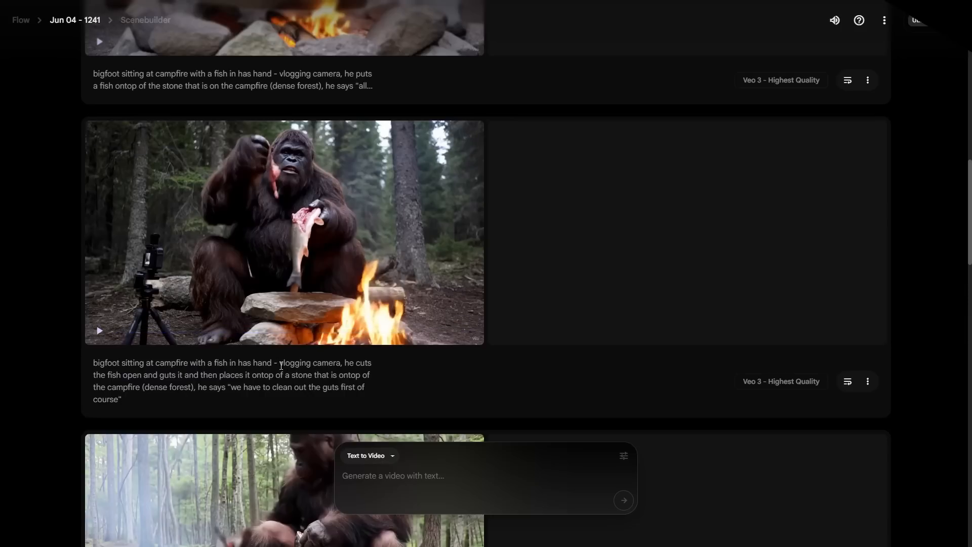
Step: Highlight the "vlogging camera" and "he cuts the fish open and guts it" wording in the fish-gutting prompt, and resume the clip
drag(281, 366, 333, 376)
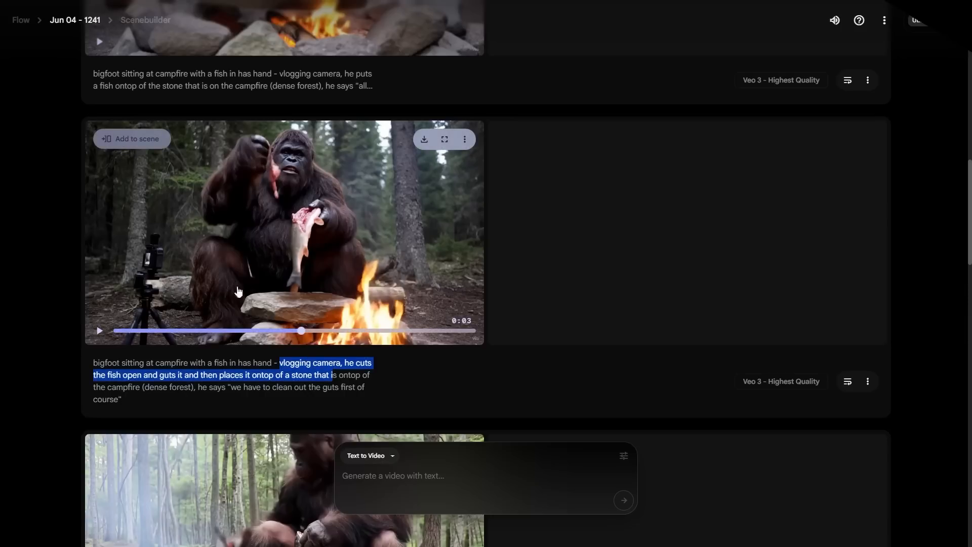
click(348, 364)
drag(370, 368, 327, 372)
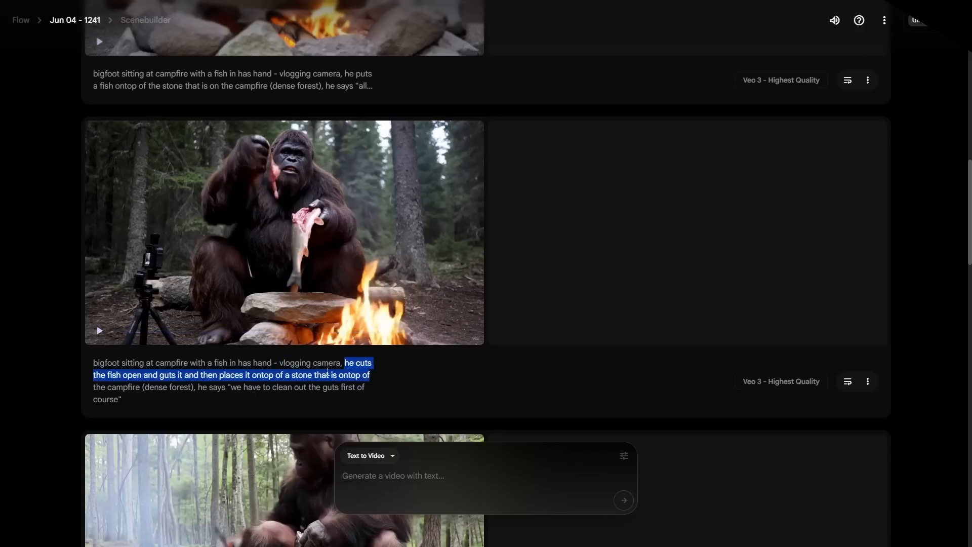
click(324, 374)
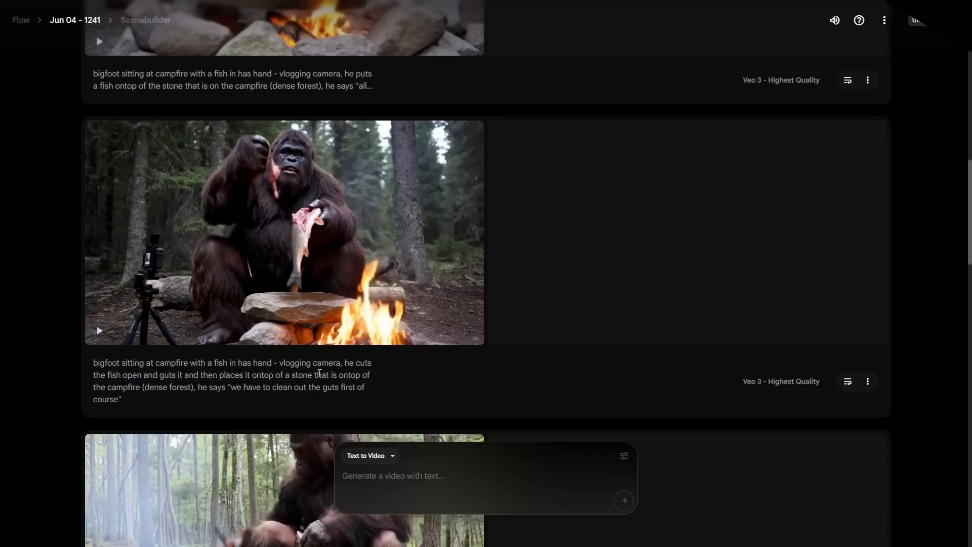
click(103, 332)
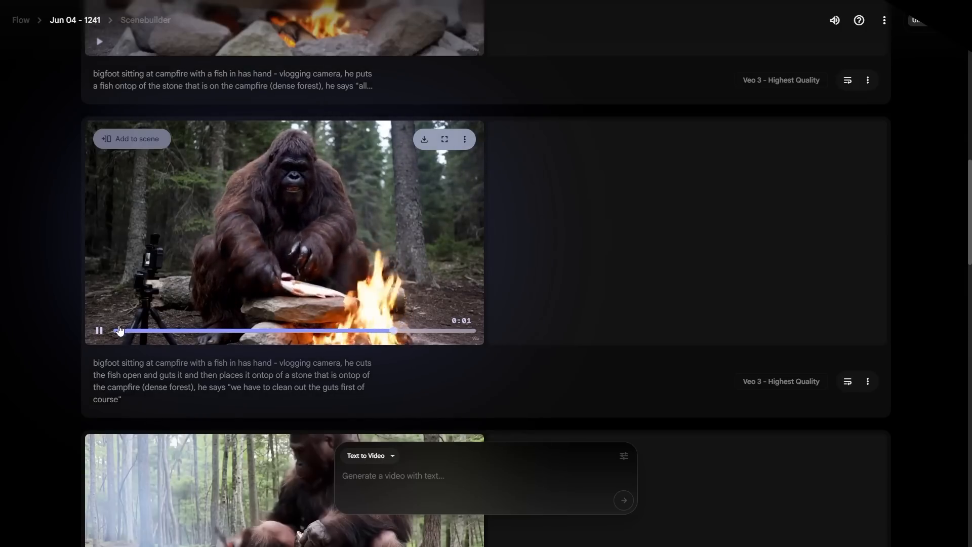
Step: Play the Veo 3 clip of bigfoot putting a fish on the campfire stone and pause it partway
scroll(237, 308, up, 7)
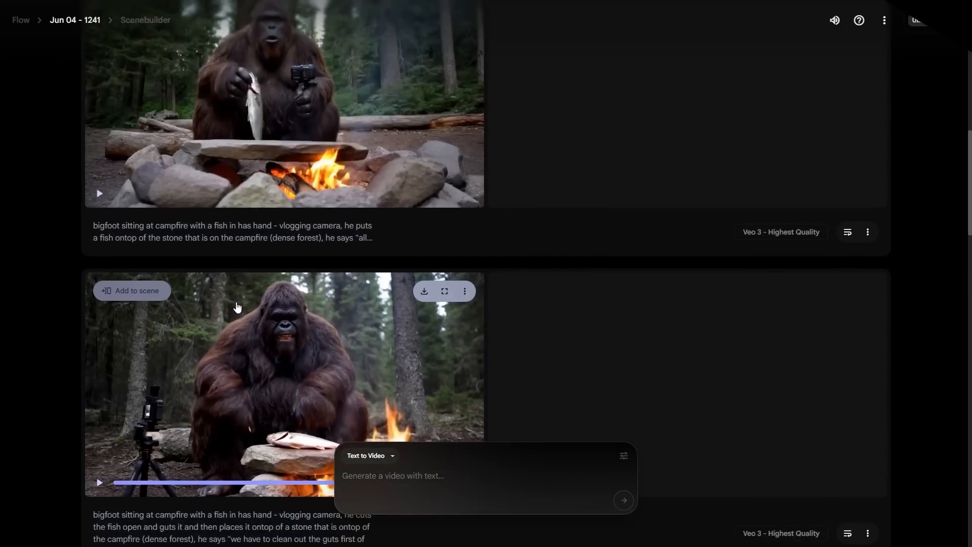
scroll(284, 298, down, 2)
scroll(281, 309, up, 2)
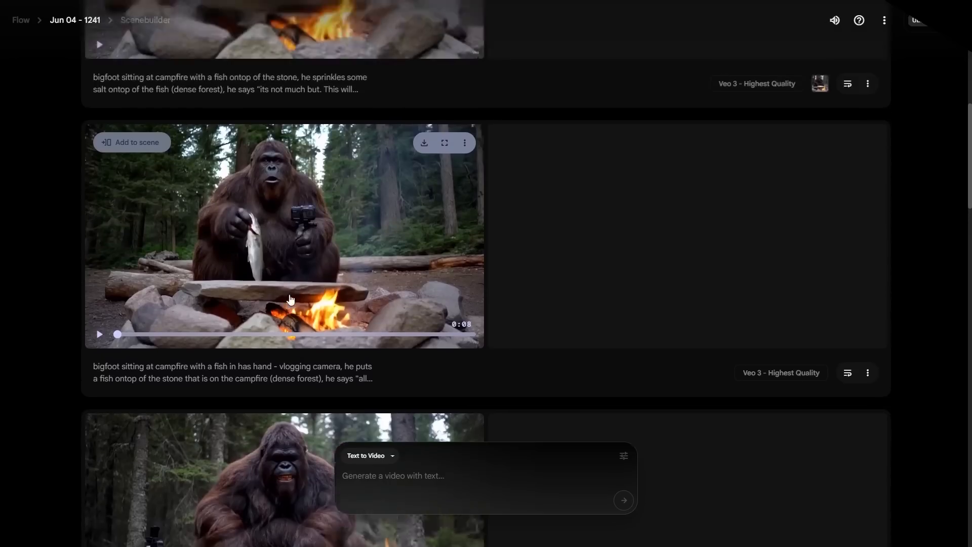
click(276, 324)
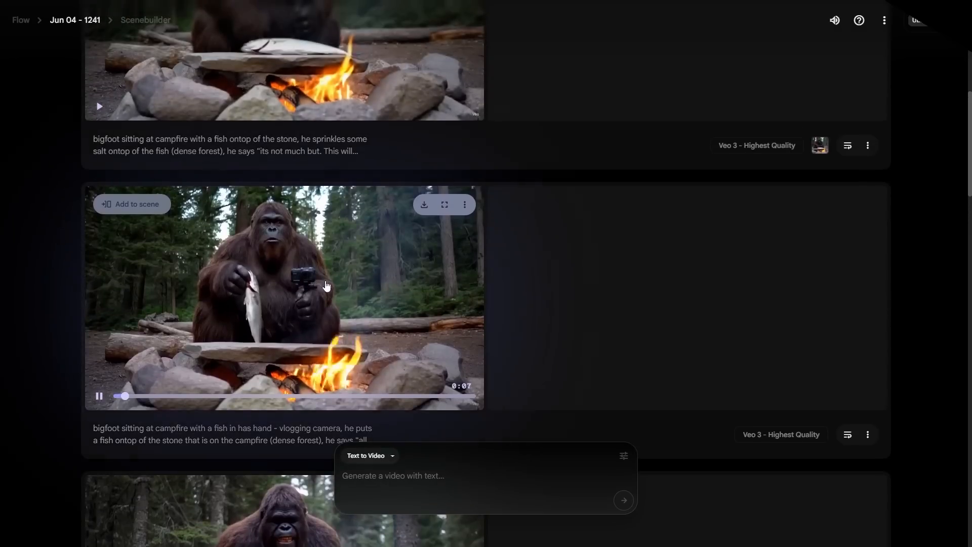
click(100, 396)
Step: Compare the lemon, salt, fish-on-stone and fish-gutting clips for consistency of the bigfoot, the campfire setting and their prompts
scroll(222, 353, up, 8)
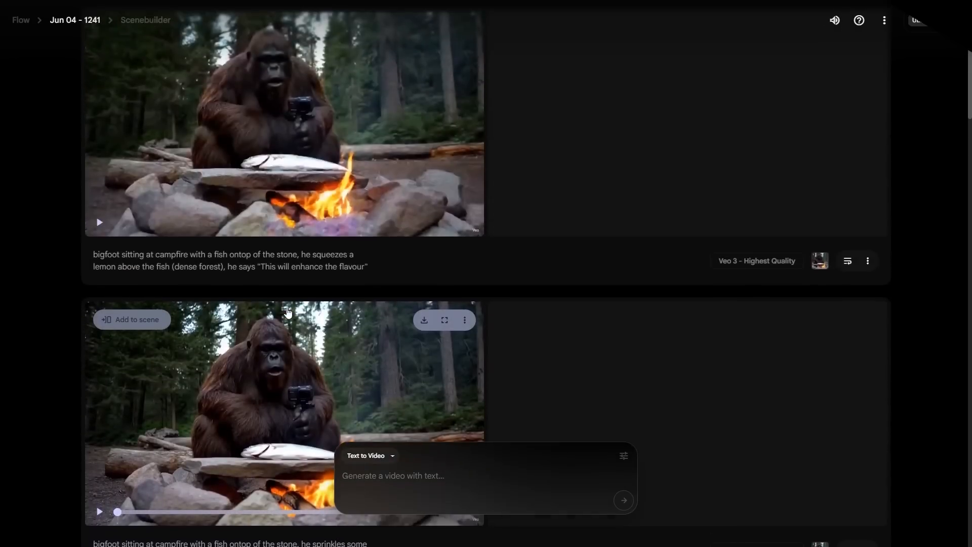
scroll(292, 310, up, 2)
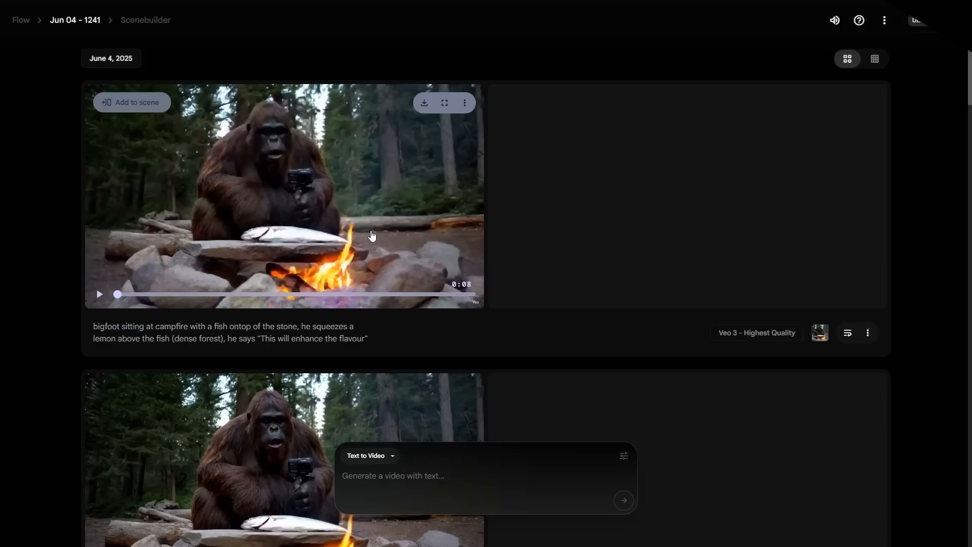
scroll(372, 236, down, 10)
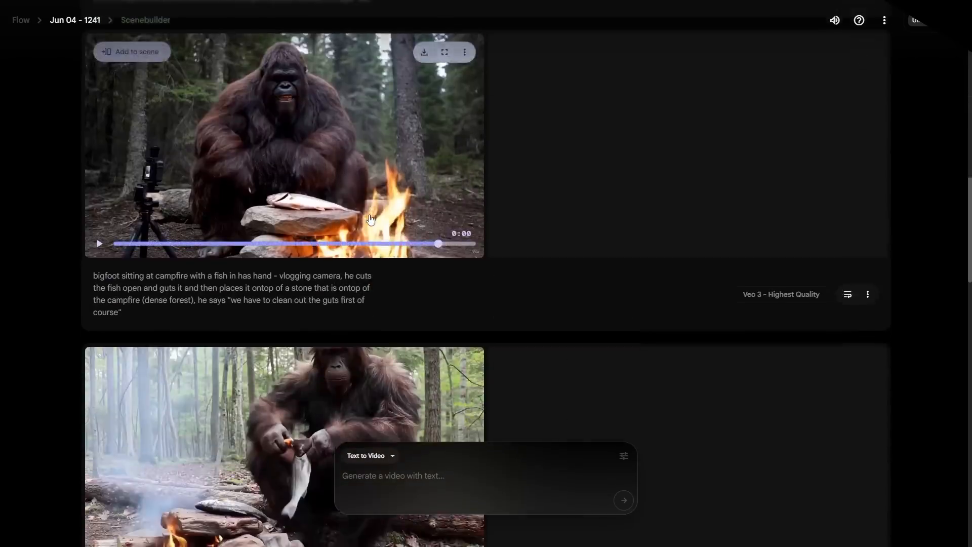
scroll(371, 219, down, 4)
scroll(376, 211, up, 5)
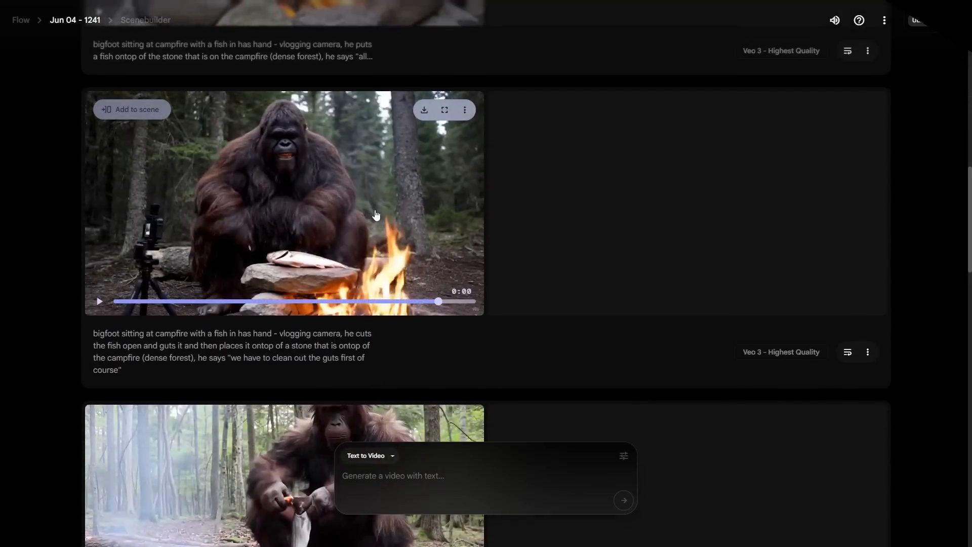
scroll(376, 215, up, 5)
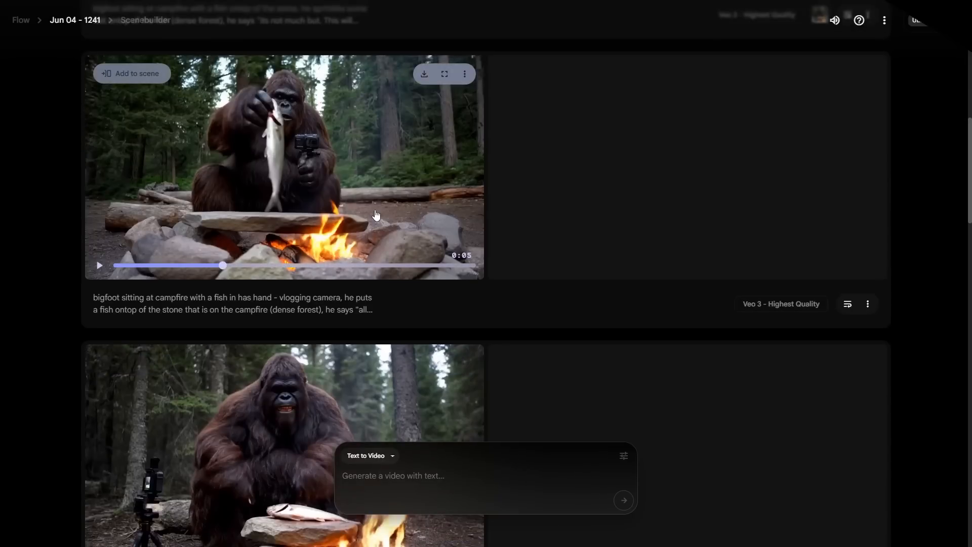
scroll(376, 216, up, 2)
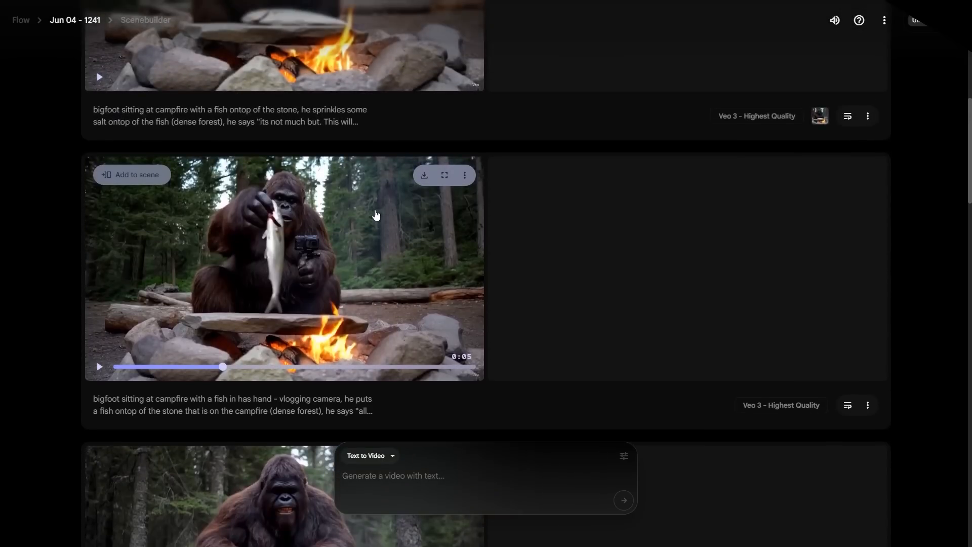
scroll(379, 227, down, 5)
scroll(354, 253, up, 8)
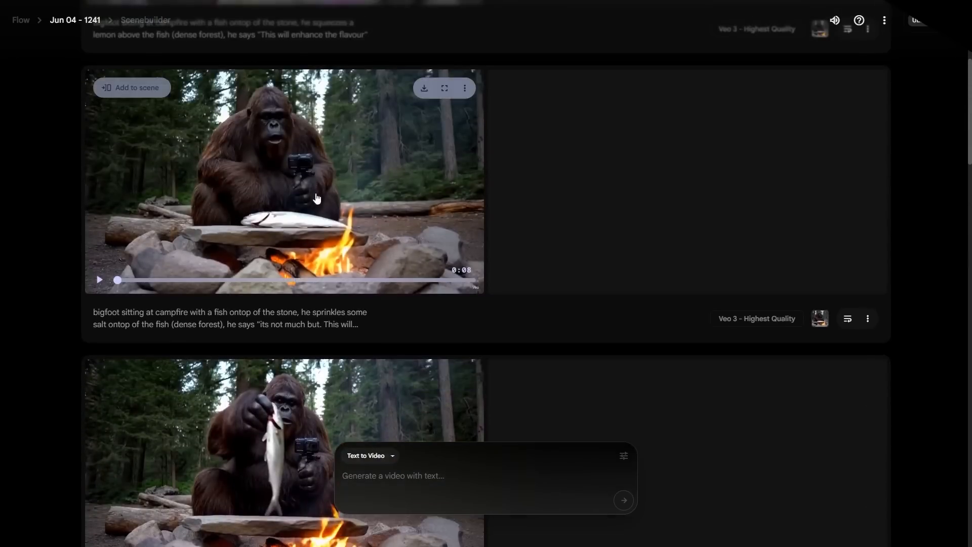
Step: Play the clip of bigfoot placing the fish on the stone to its end and add it to the scene
scroll(285, 340, down, 3)
click(285, 339)
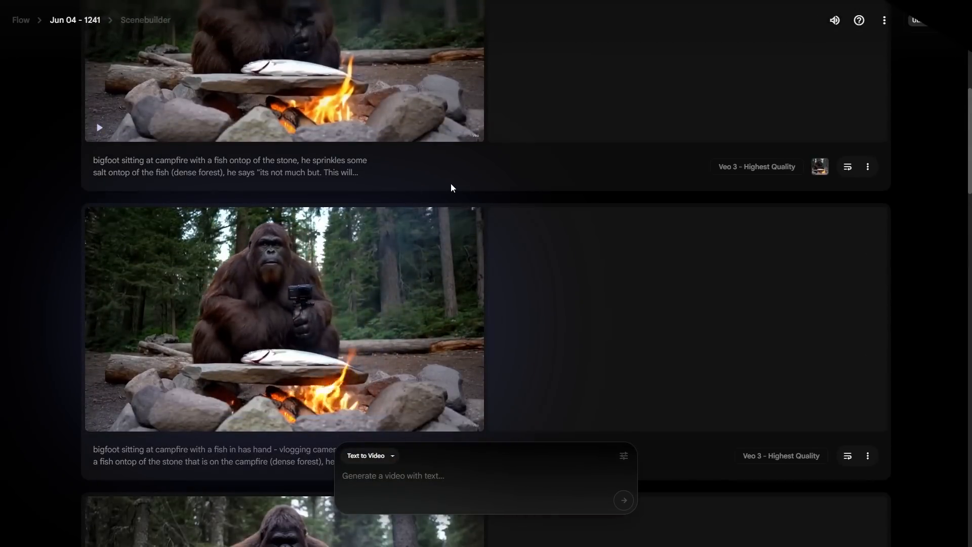
click(152, 233)
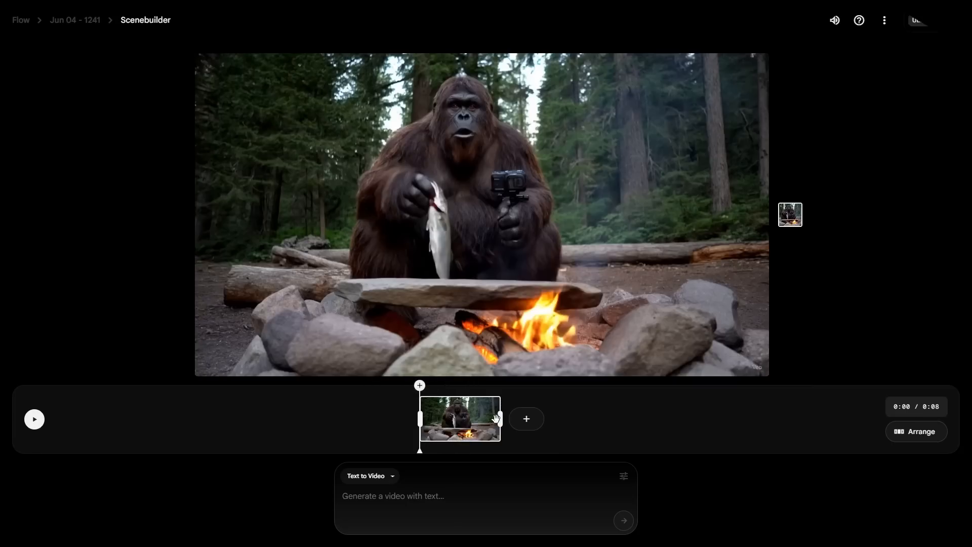
Step: Try the trim handle at the end of the scene's clip, and play the scene up to 0:06
drag(500, 418, 487, 421)
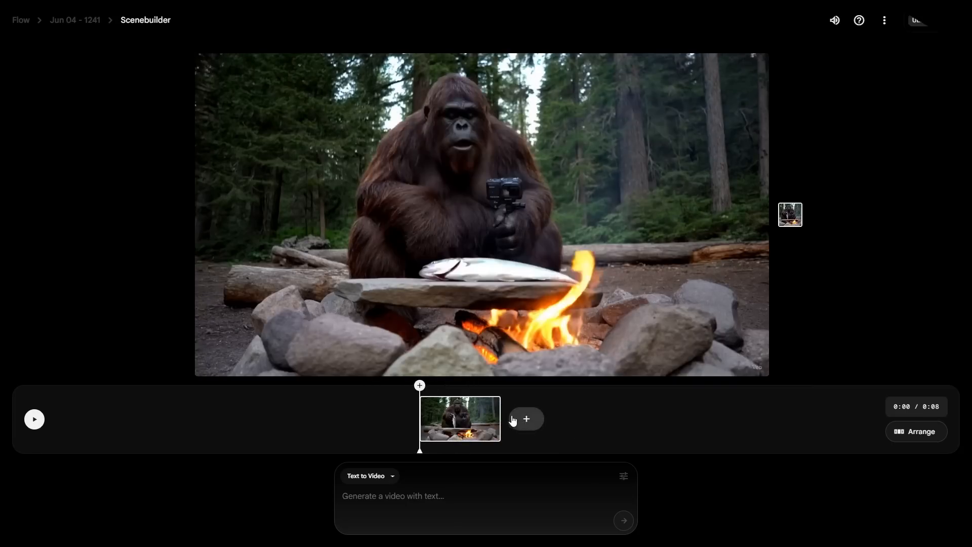
click(34, 419)
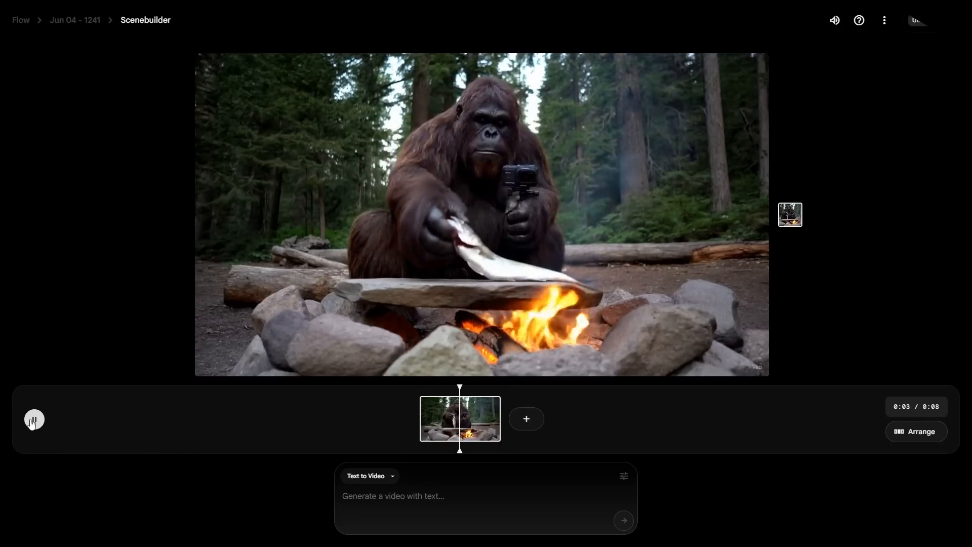
click(31, 423)
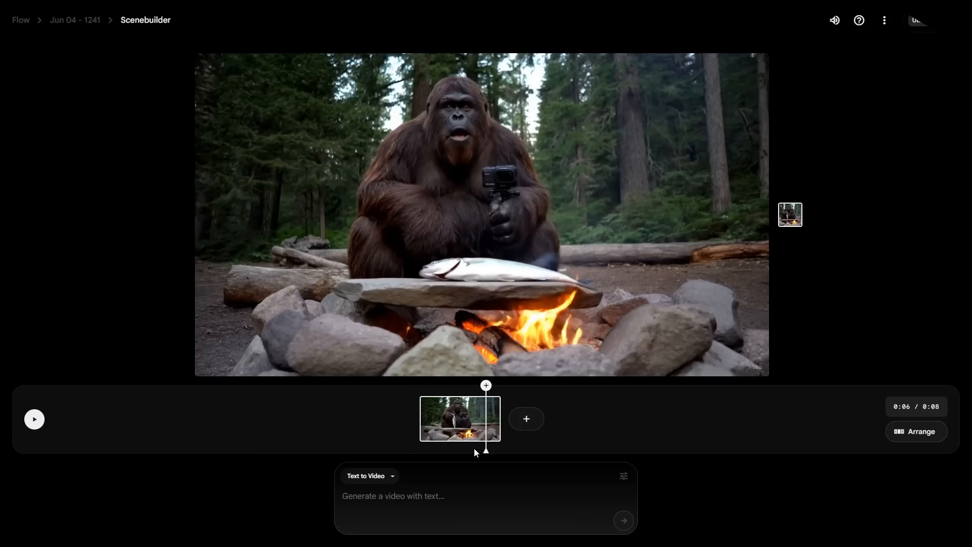
Step: Save the clip's closing frame at 0:07 as an asset, and close the Frames to Video image picker without choosing a frame
drag(484, 447, 501, 448)
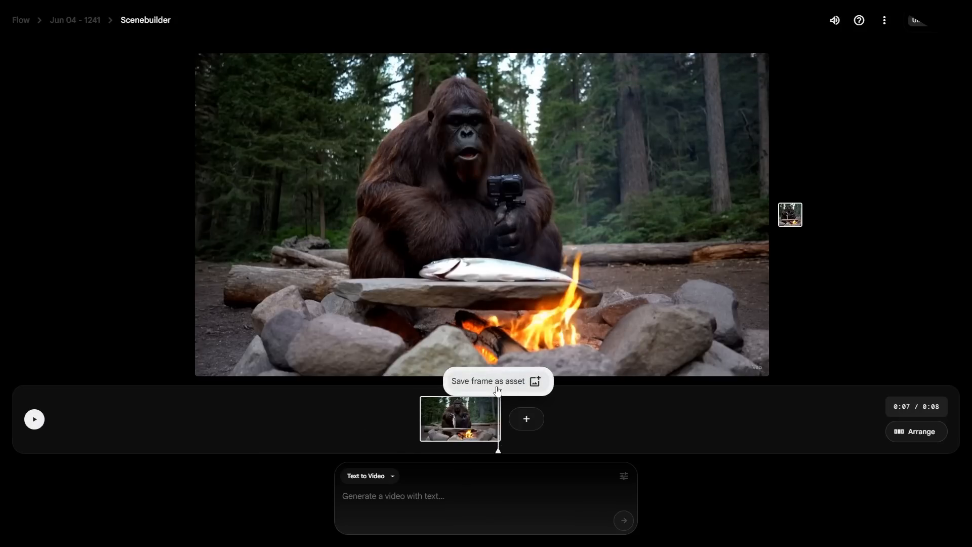
click(497, 390)
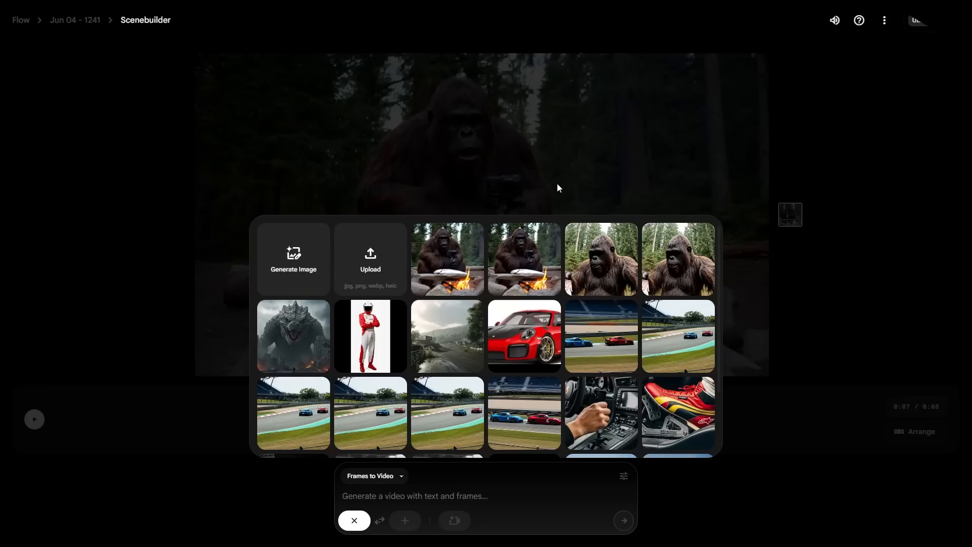
click(473, 154)
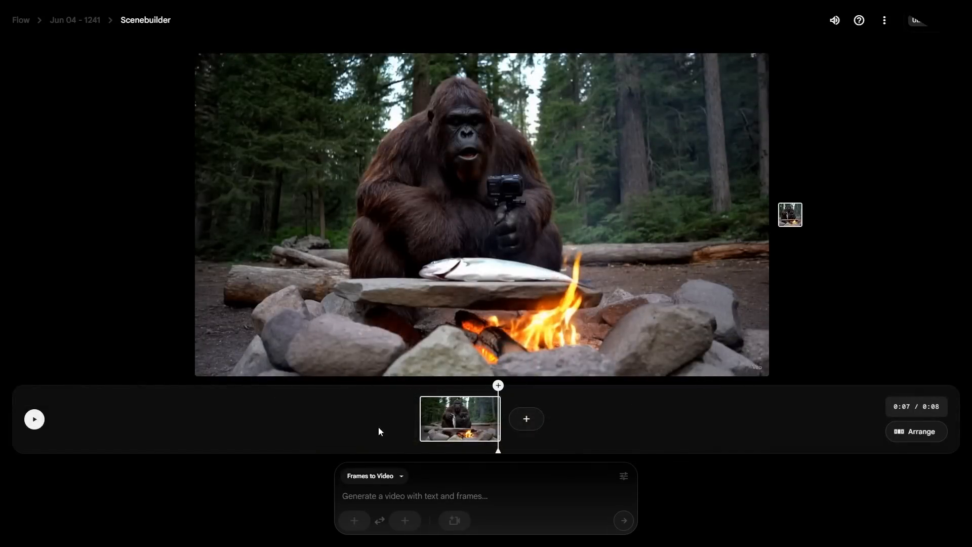
Step: Return to the Jun 04 - 1241 project and set the saved frame of bigfoot with the fish on the stone as the start frame
click(390, 478)
click(392, 478)
click(69, 22)
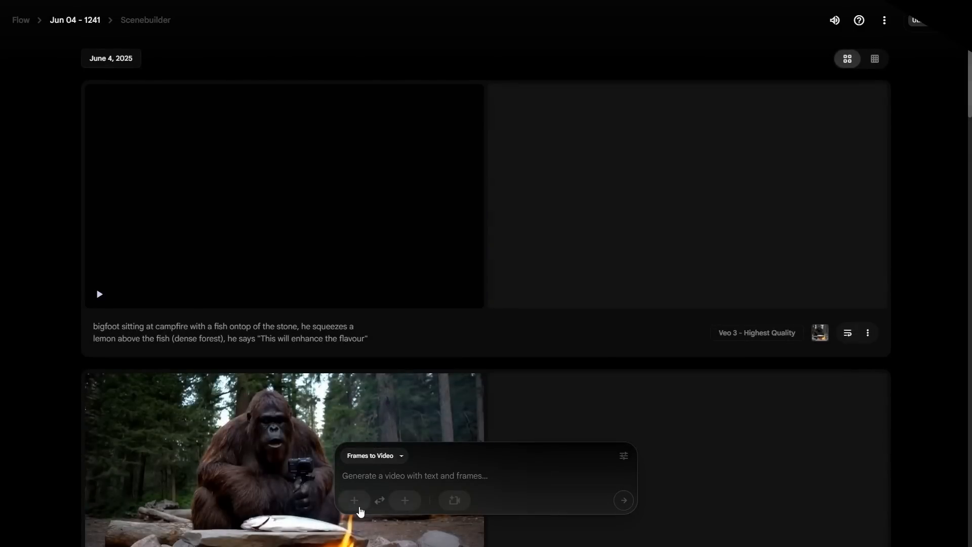
click(355, 500)
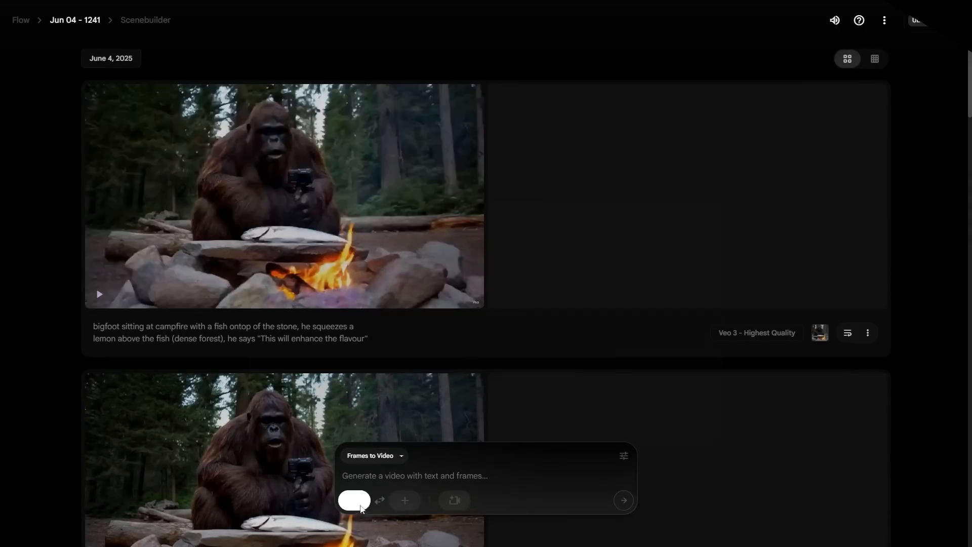
click(465, 243)
click(419, 473)
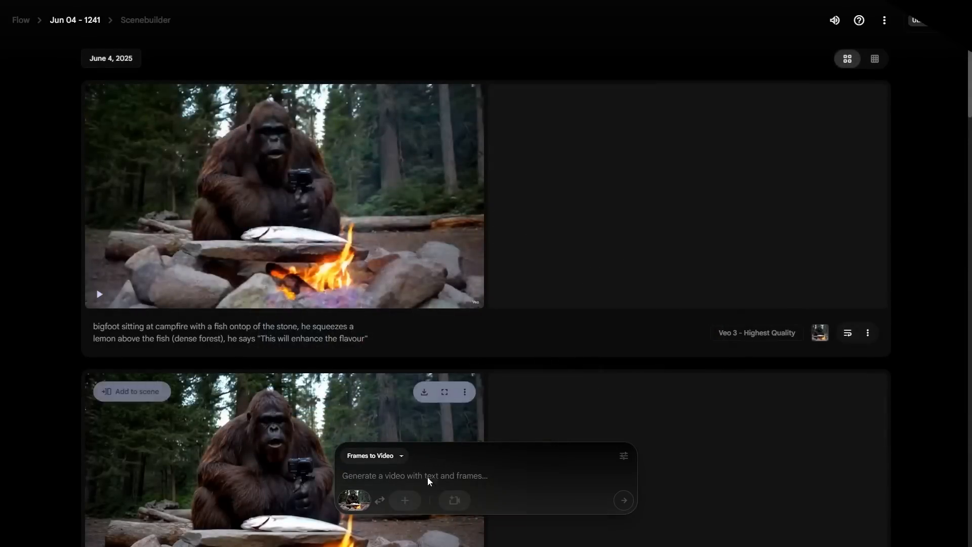
mouse_move(353, 504)
Step: Play the salt-sprinkling clip and the clip of bigfoot placing the fish on the stone, skipping each close to its end
scroll(334, 305, down, 3)
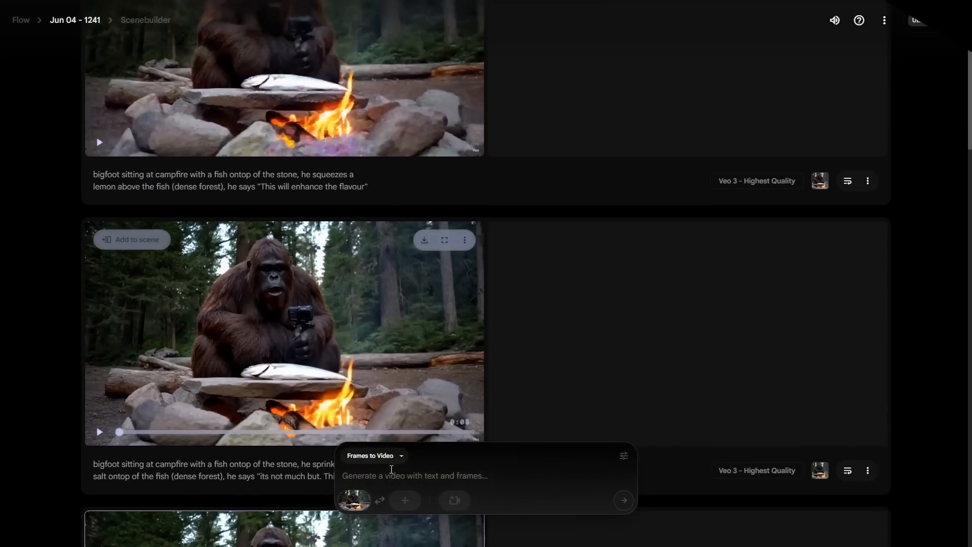
click(244, 338)
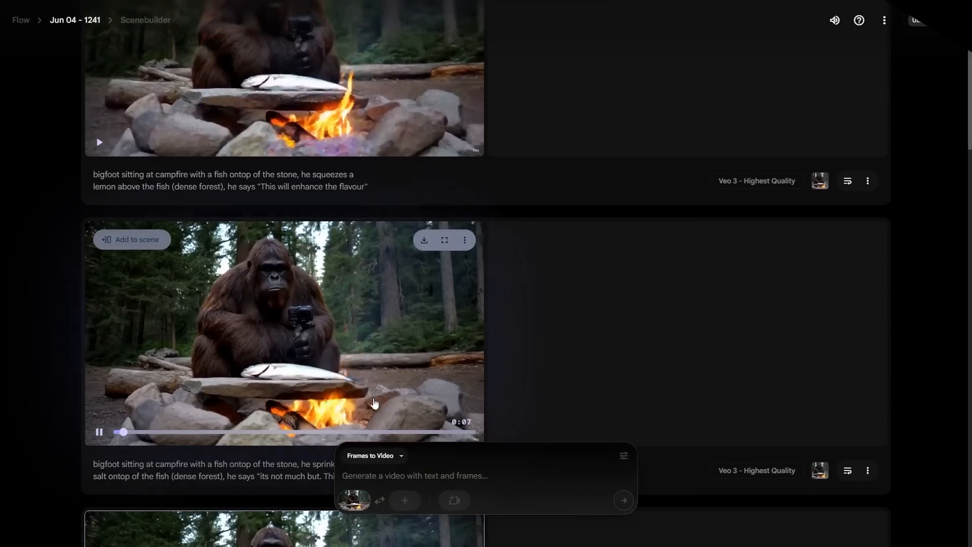
click(405, 432)
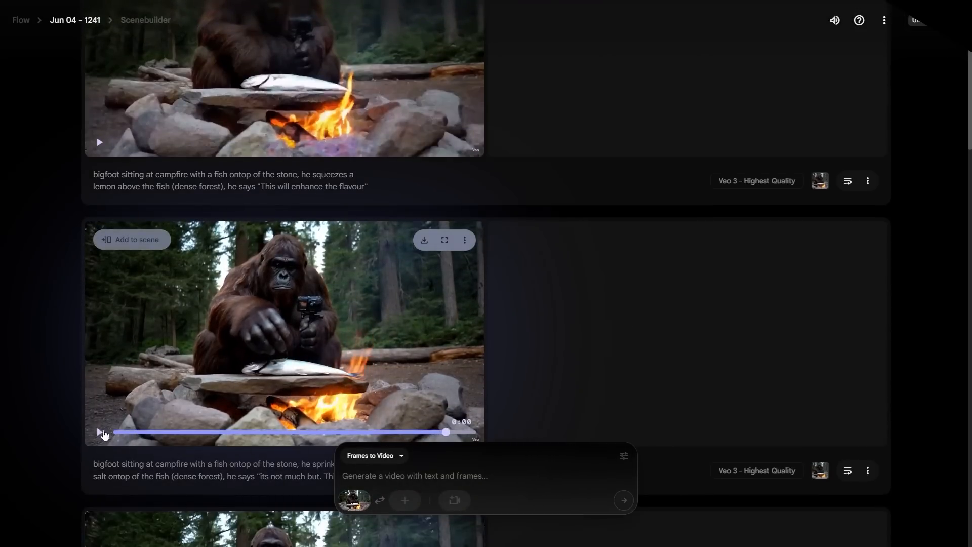
scroll(291, 446, down, 6)
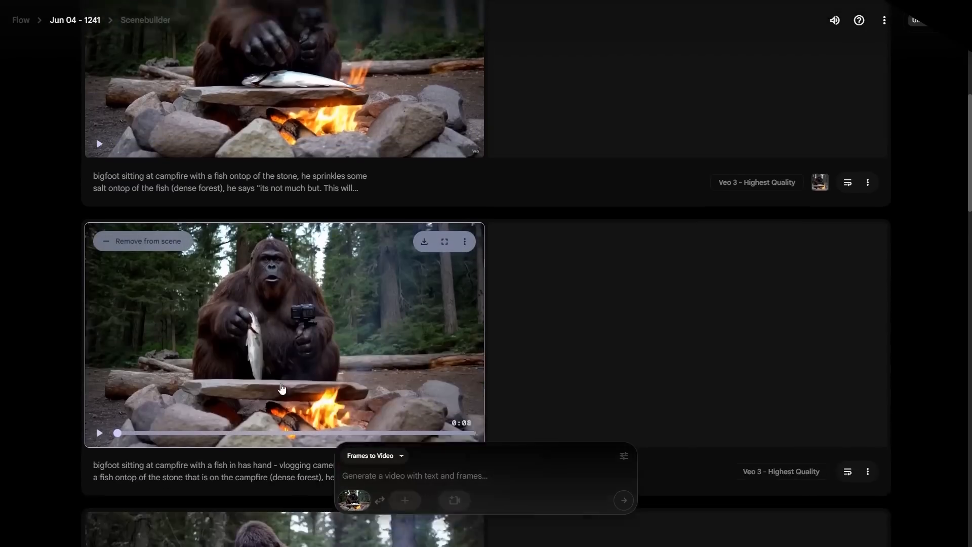
click(283, 389)
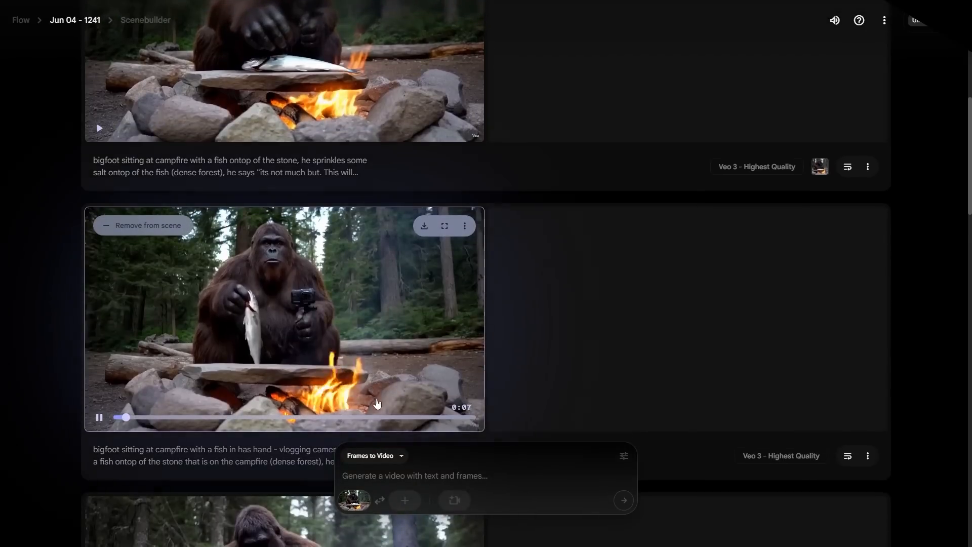
click(383, 418)
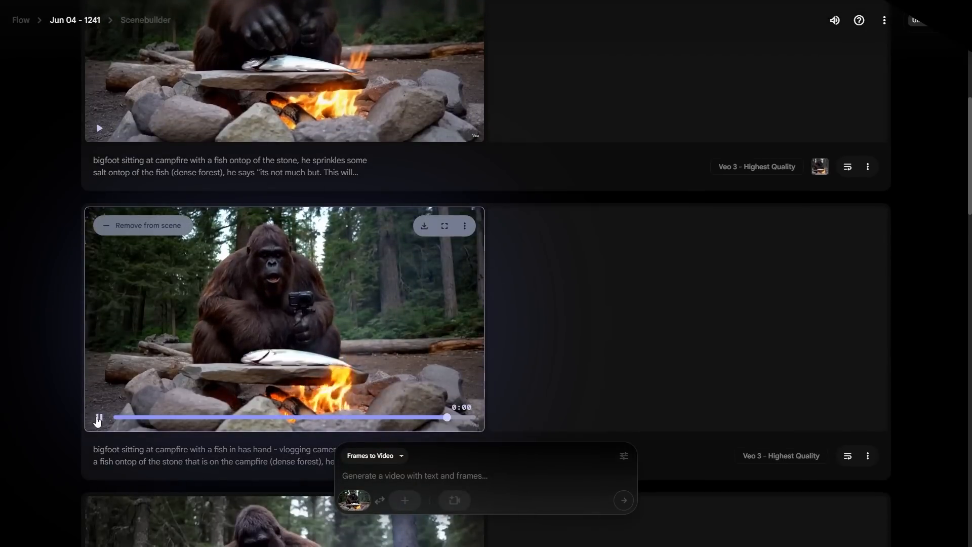
Step: Play the lemon-squeezing clip and add it to the scene
scroll(321, 256, up, 6)
scroll(320, 257, up, 3)
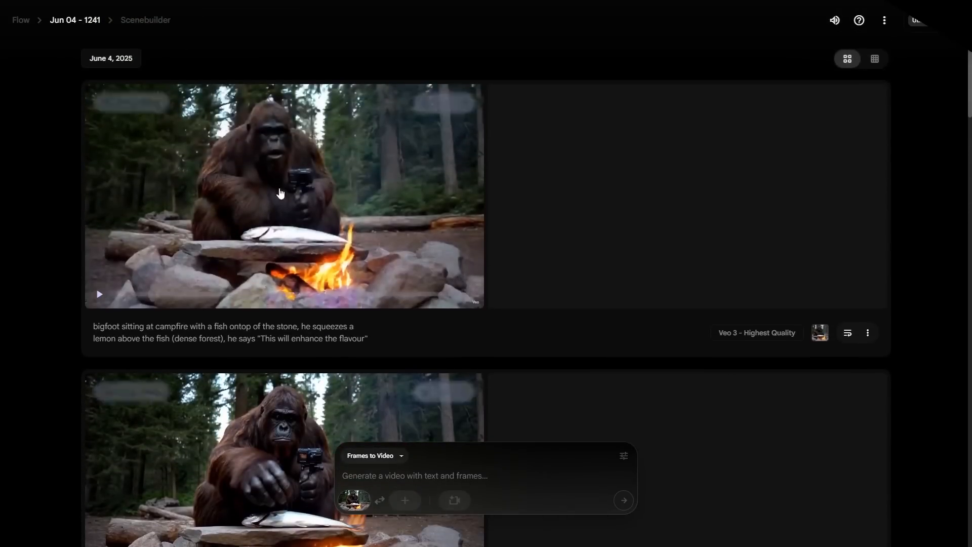
click(224, 270)
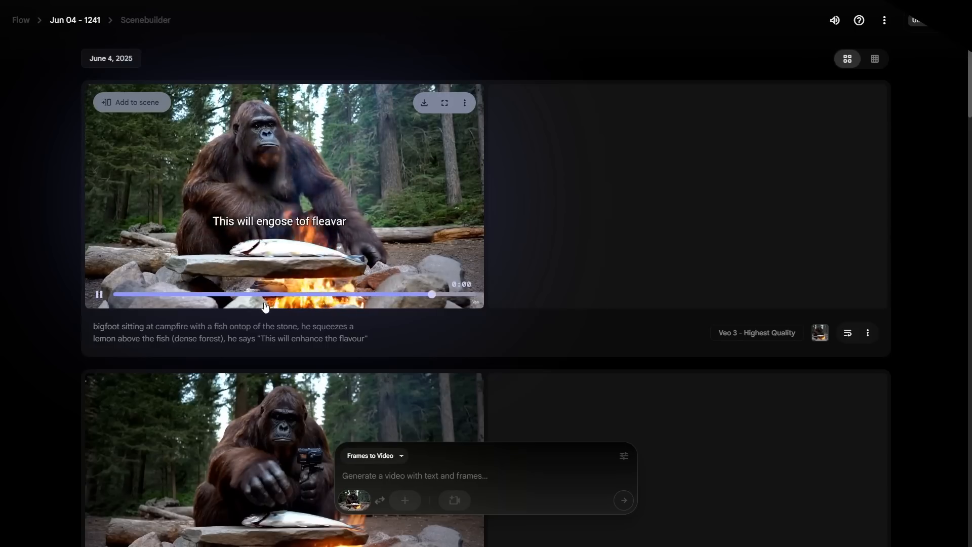
mouse_move(251, 263)
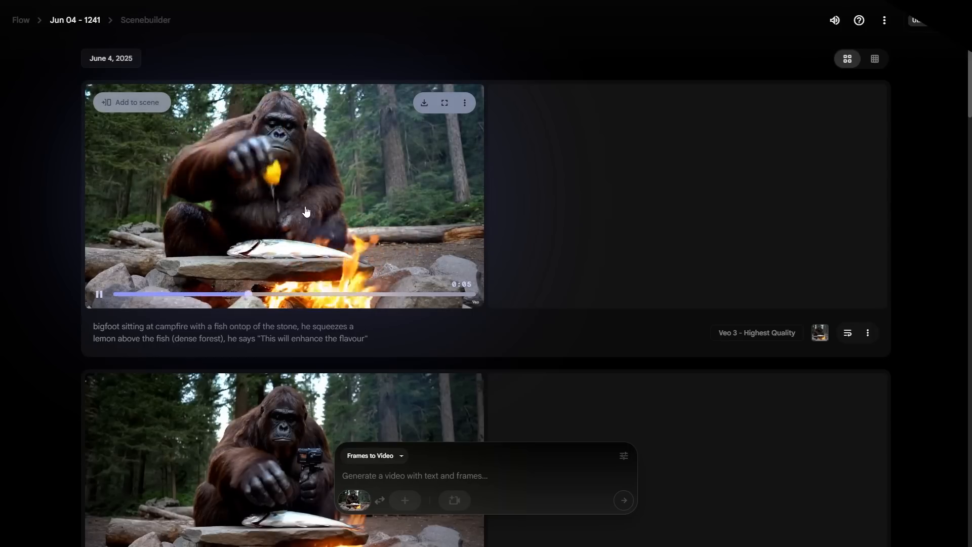
scroll(157, 116, down, 4)
scroll(158, 121, up, 4)
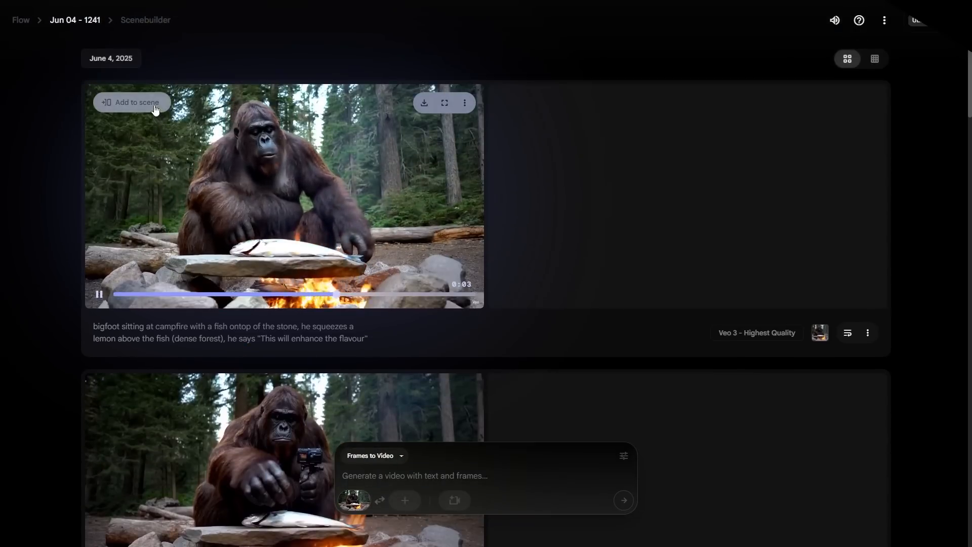
click(156, 107)
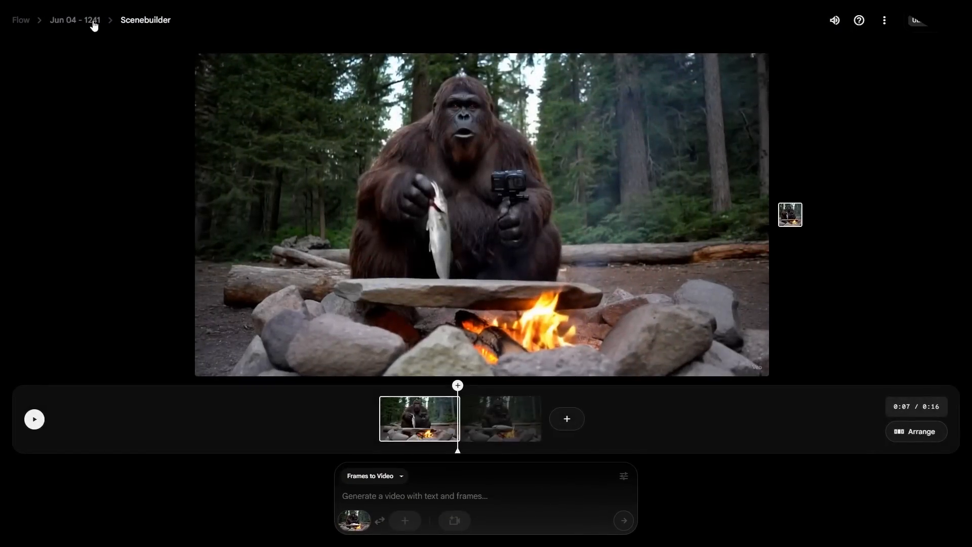
Step: Find the bigfoot selfie clip with the fish in the project's clips and add it to the scene
click(94, 21)
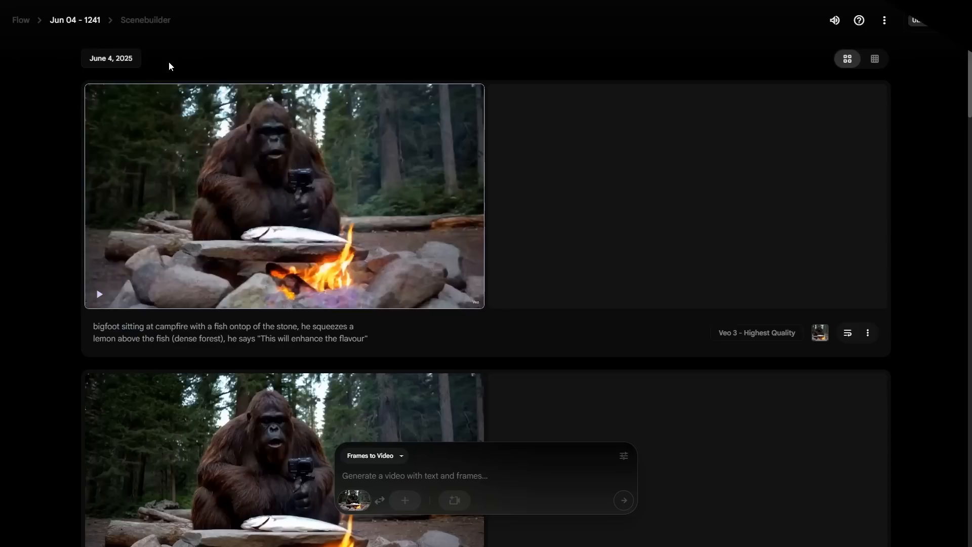
scroll(272, 265, down, 20)
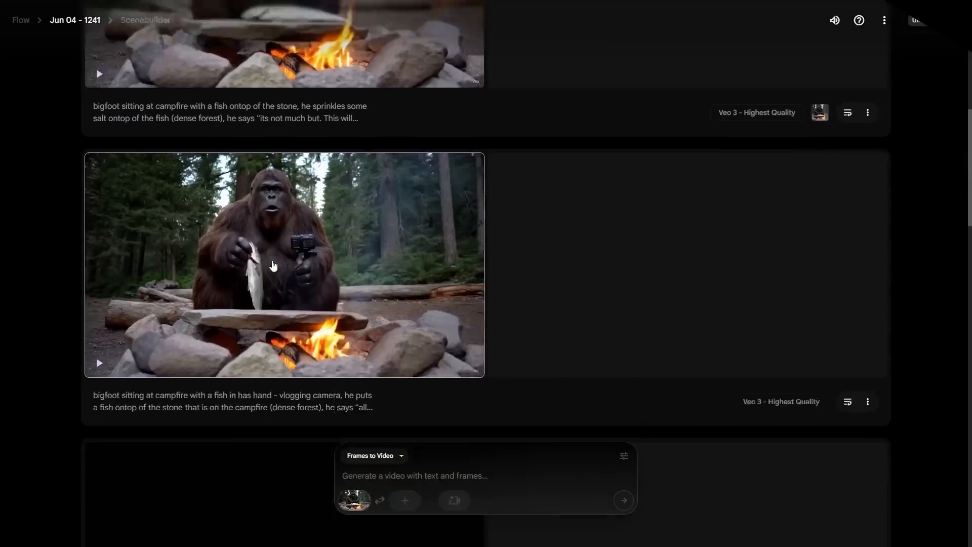
scroll(272, 262, down, 12)
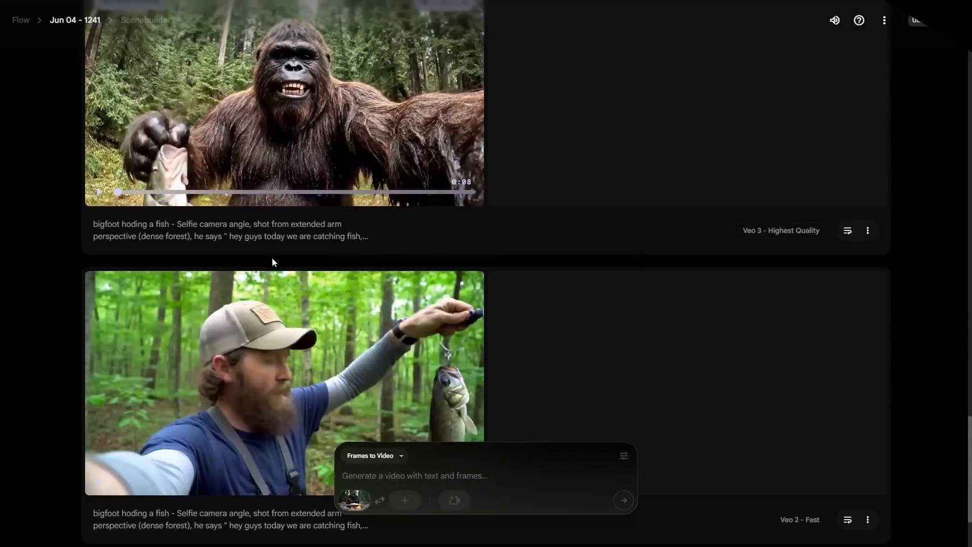
scroll(272, 257, up, 4)
click(137, 202)
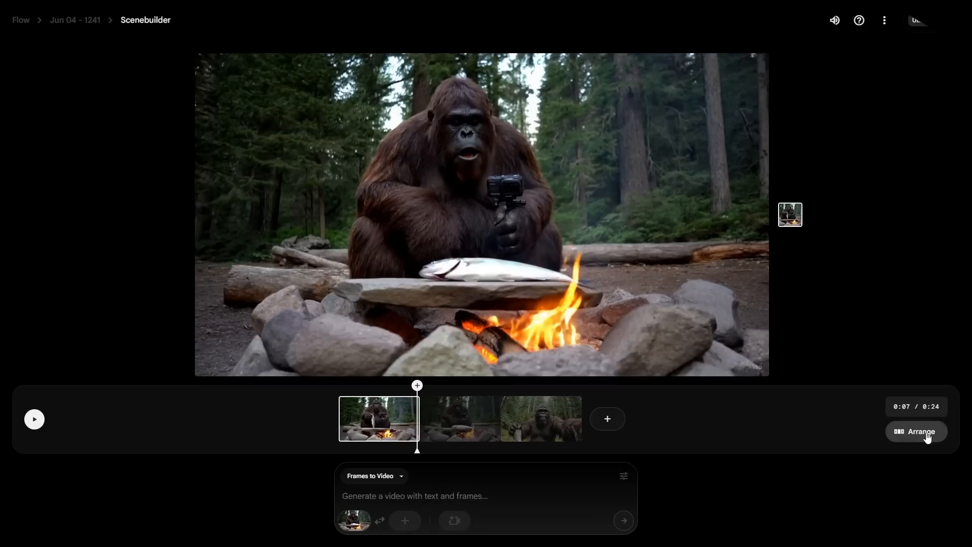
Step: Rearrange the scene so the bigfoot selfie clip comes first, and finish arranging
click(922, 431)
drag(603, 421, 226, 412)
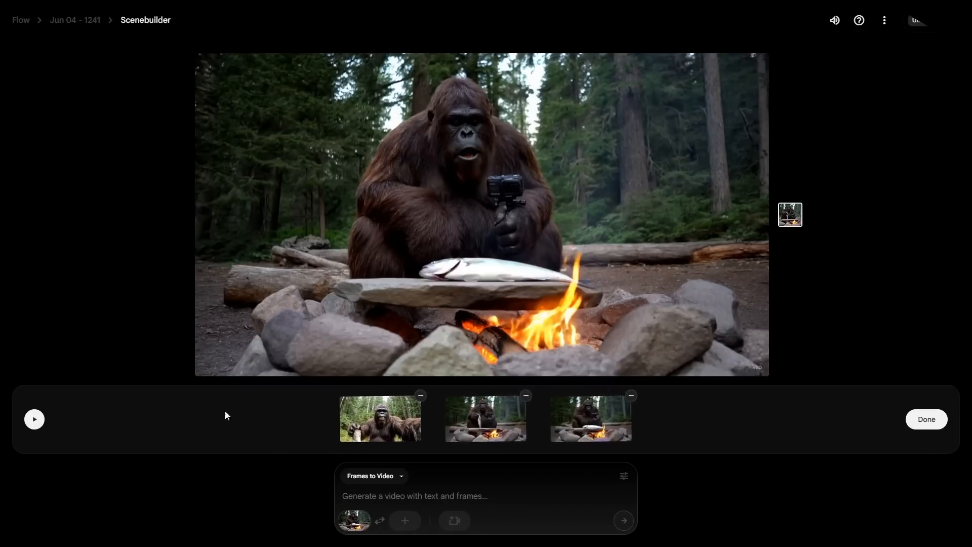
click(926, 420)
Step: Play the three-clip scene from its beginning and pause it at 0:22 in the lemon clip
click(380, 439)
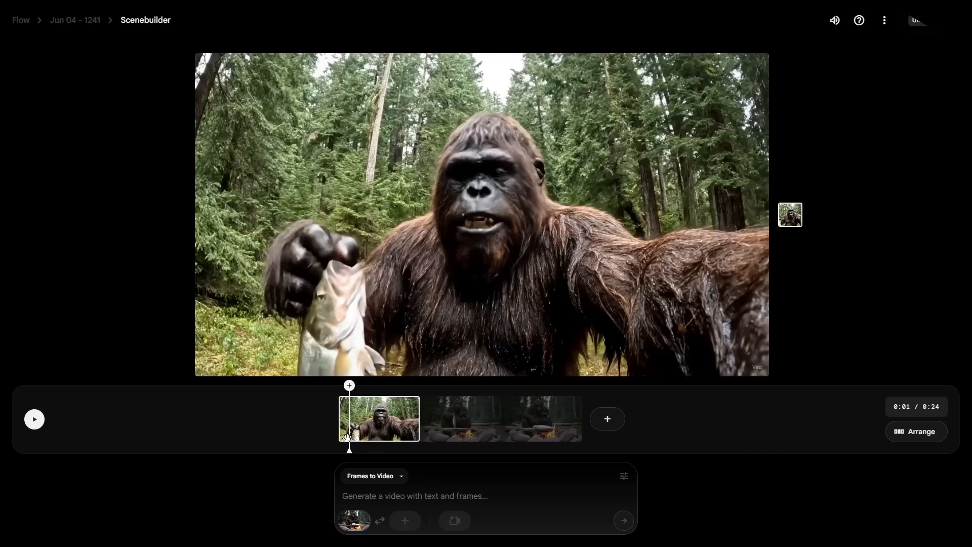
drag(347, 437, 292, 445)
click(34, 420)
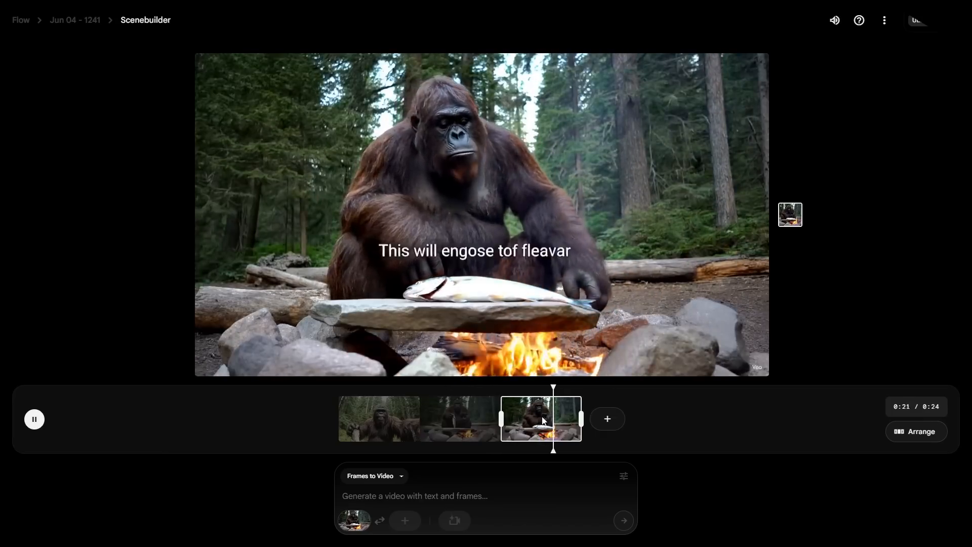
click(35, 419)
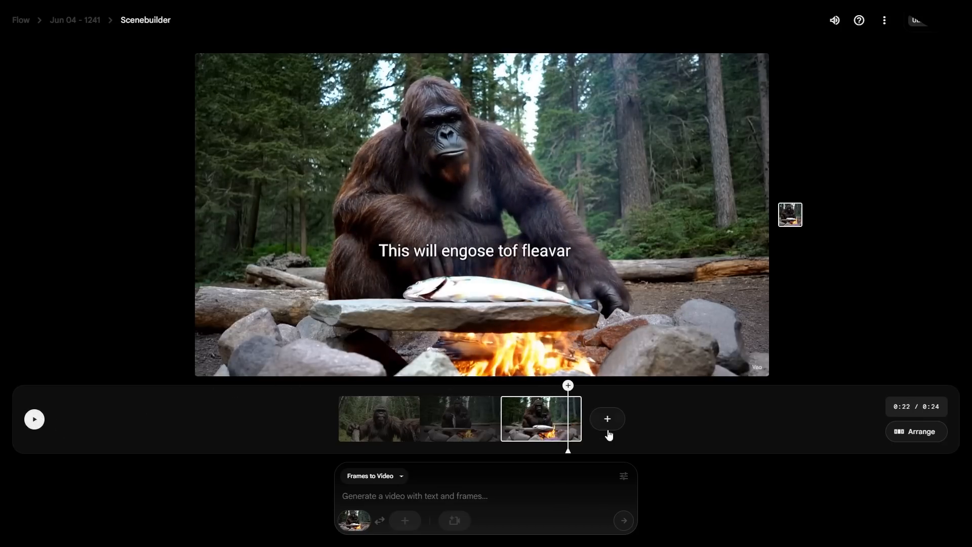
Step: Save the lemon clip's frame at 0:23 as an asset, and choose the uncaptioned fish-on-stone image as the start frame
drag(568, 443, 578, 449)
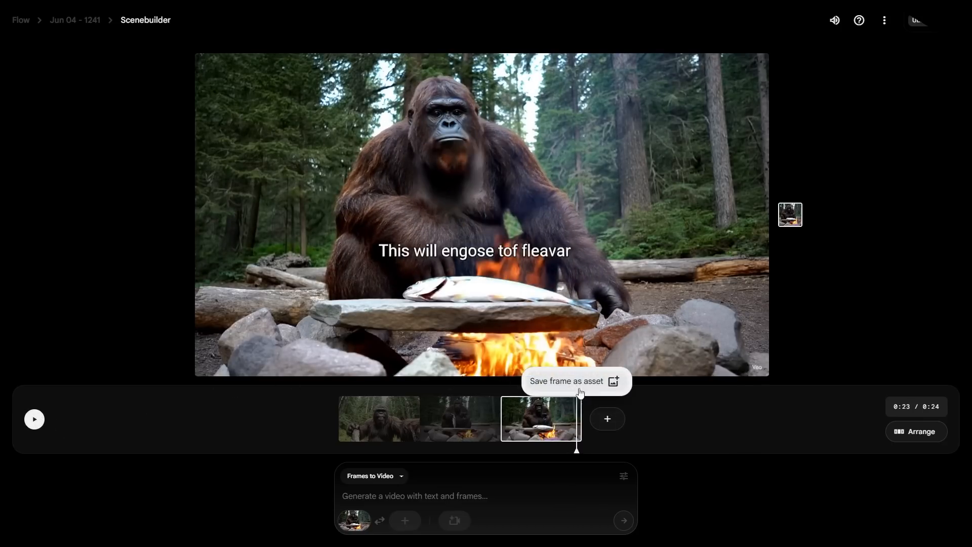
click(602, 391)
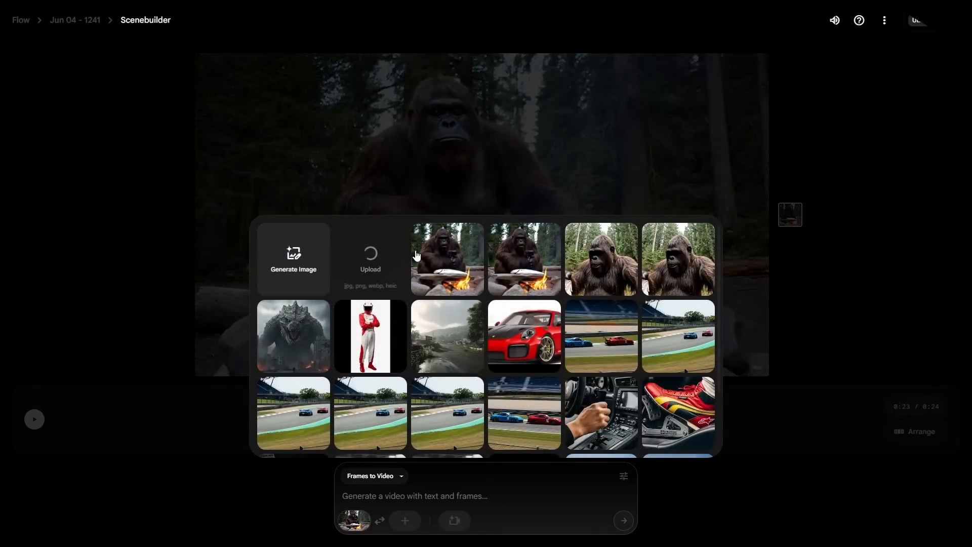
mouse_move(417, 256)
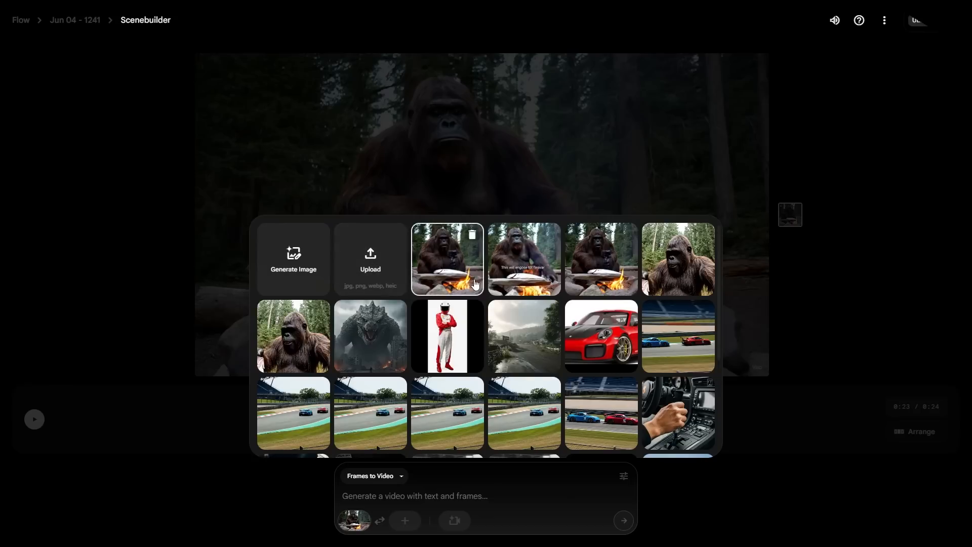
click(440, 255)
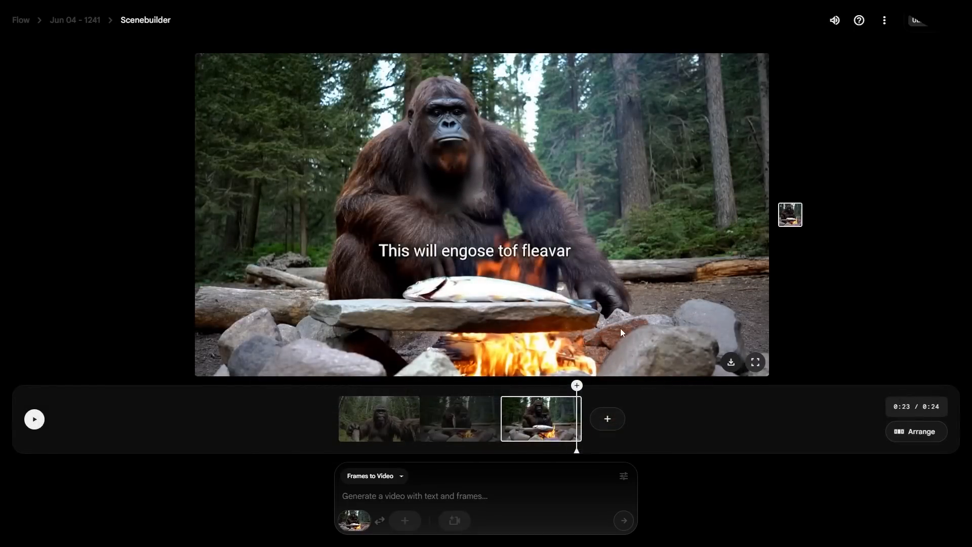
Step: Write the prompt: bigfoot starts eating the cooked fish with his hands, in the dense forest. He then says "this is tasty. nothing like fresh fish"
click(434, 489)
text(bi)
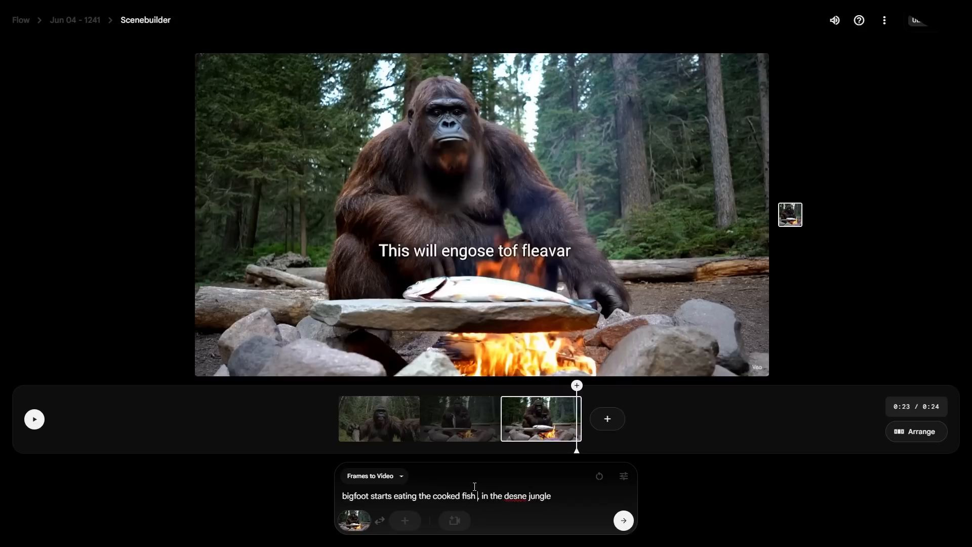
text(with his handl)
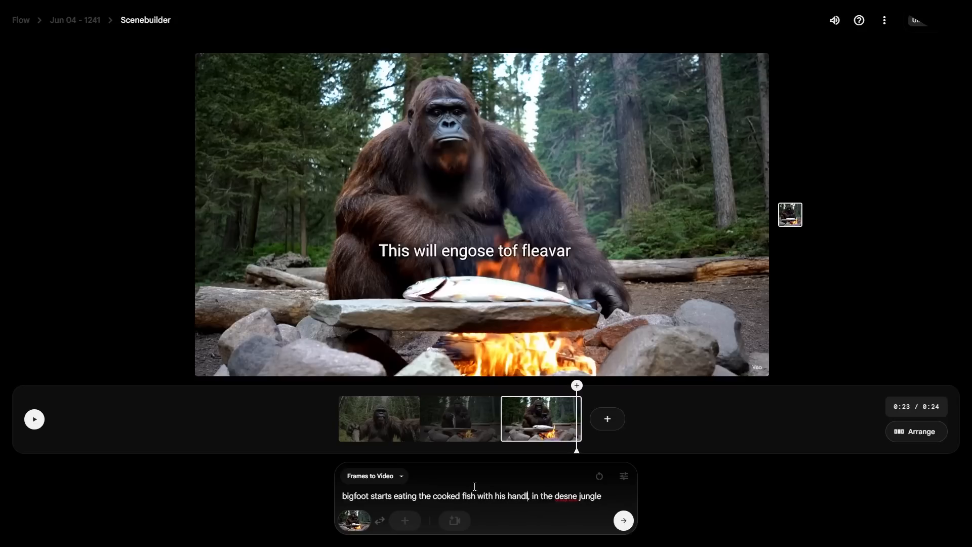
text(s)
key(BackSpace)
key(BackSpace)
text(se )
text(forest.)
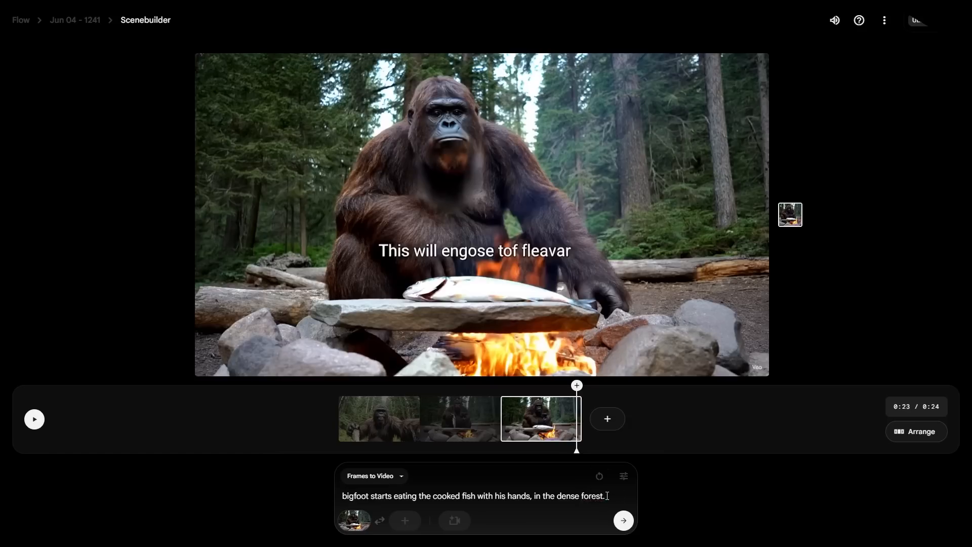
text( He then)
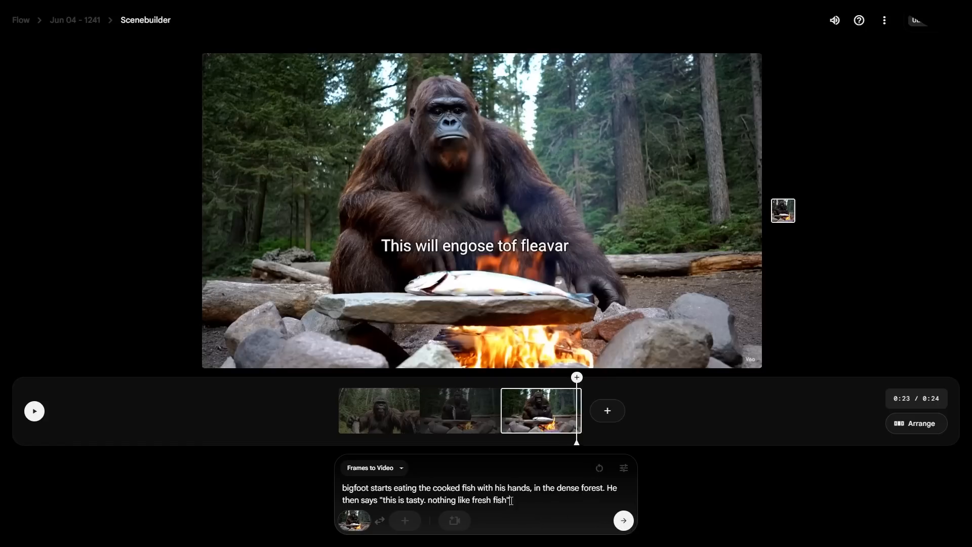
drag(511, 501, 342, 488)
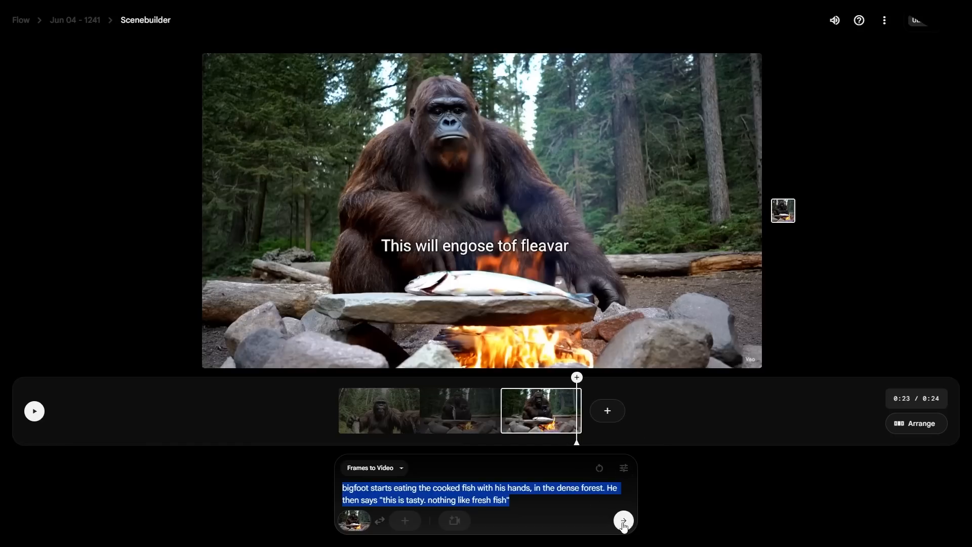
Step: Set the generation model to Veo 3 - Highest Quality with 1 output per prompt
click(624, 469)
click(599, 417)
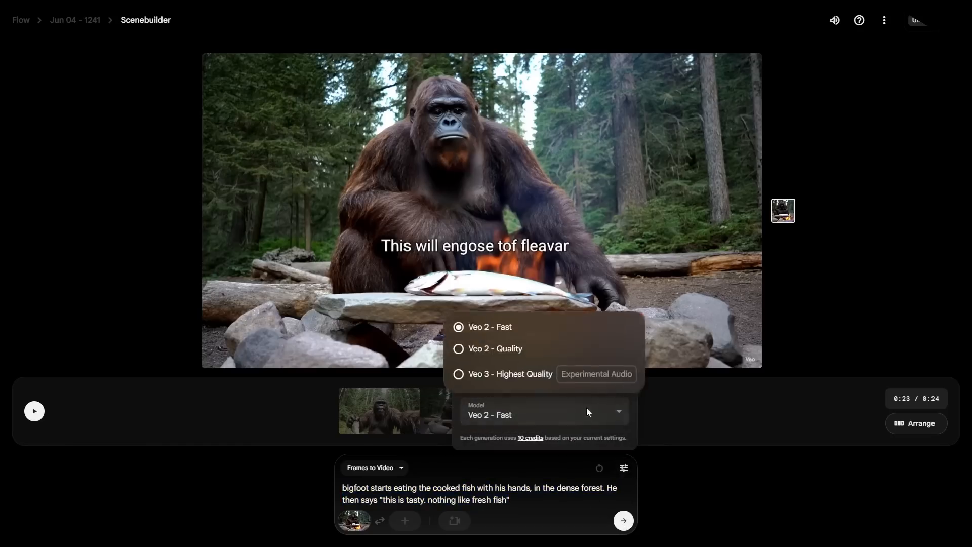
click(509, 377)
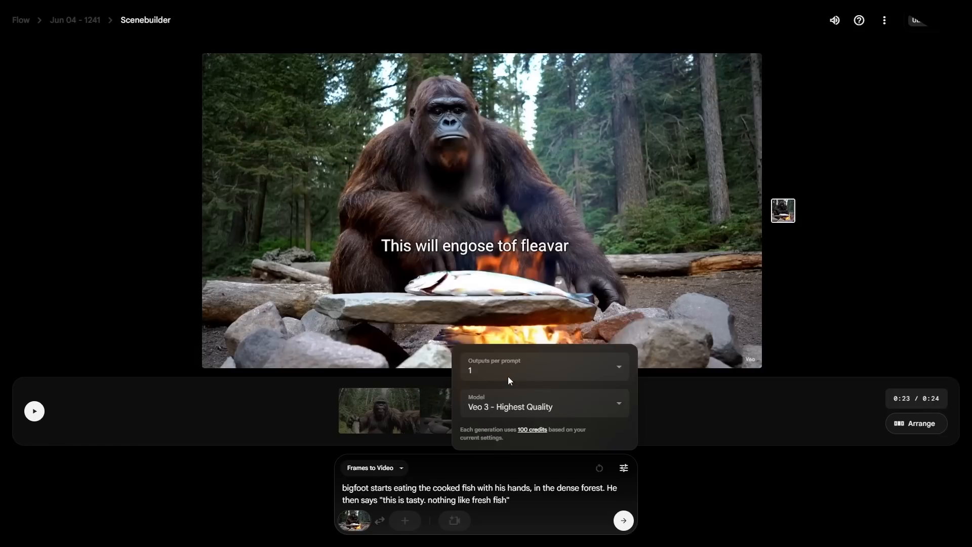
click(624, 468)
click(623, 469)
click(533, 410)
click(532, 409)
click(509, 360)
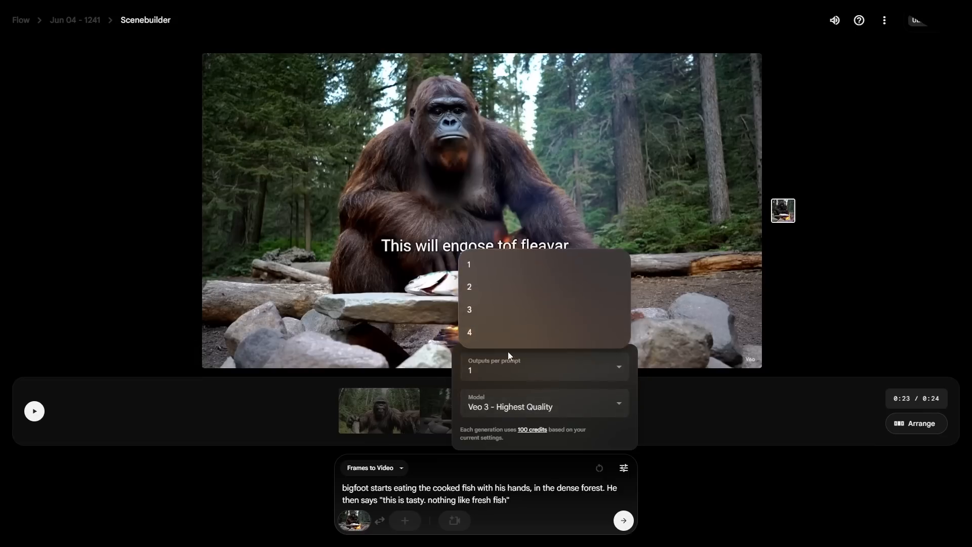
click(479, 260)
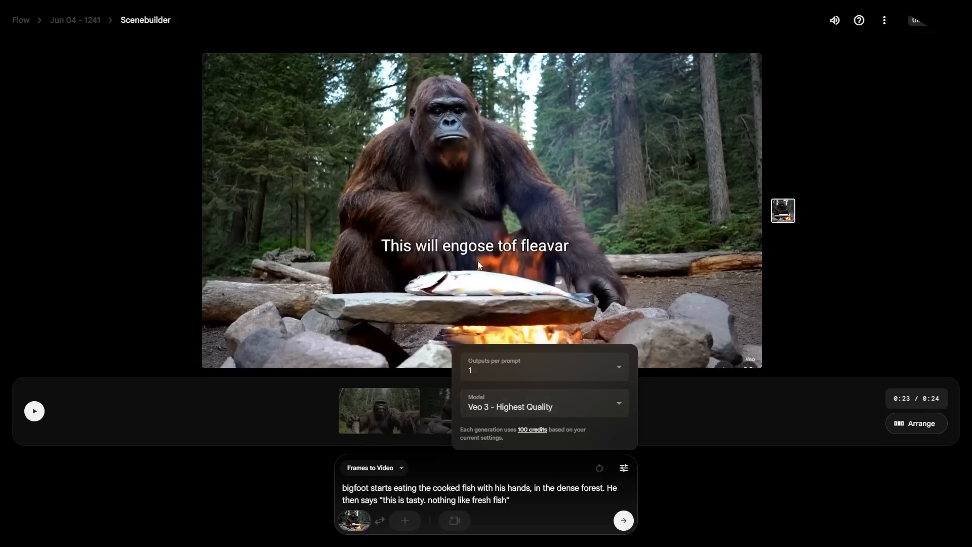
Step: Keep one output per prompt and generate the clip of bigfoot eating the cooked fish
click(593, 371)
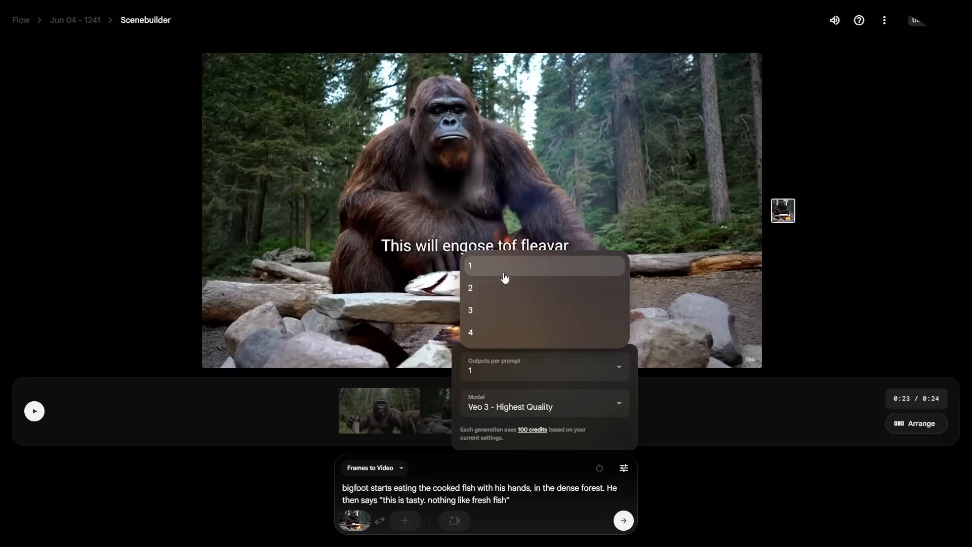
click(478, 265)
click(623, 520)
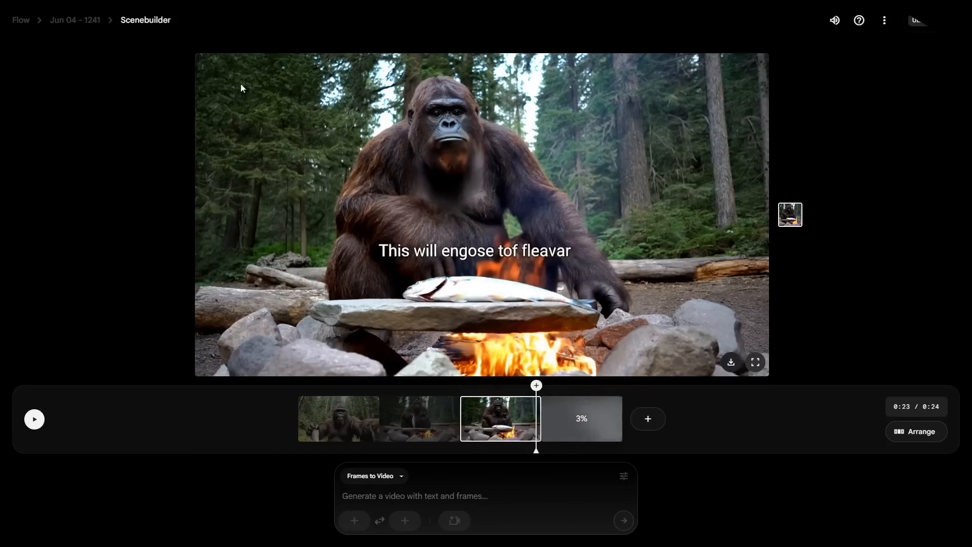
Step: Return to the Jun 04 - 1241 project and reuse the prompt of the clip where bigfoot puts a fish on the campfire stone
click(92, 21)
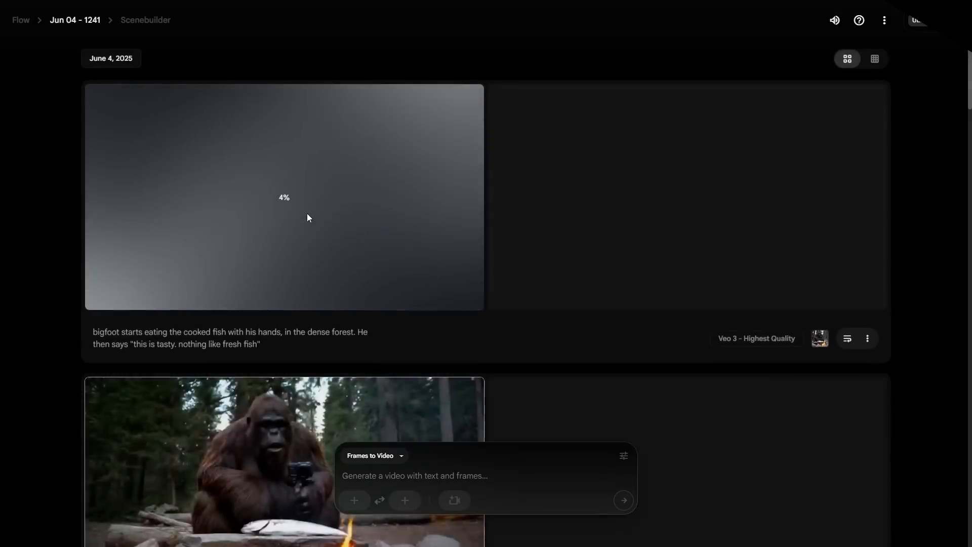
scroll(314, 210, down, 15)
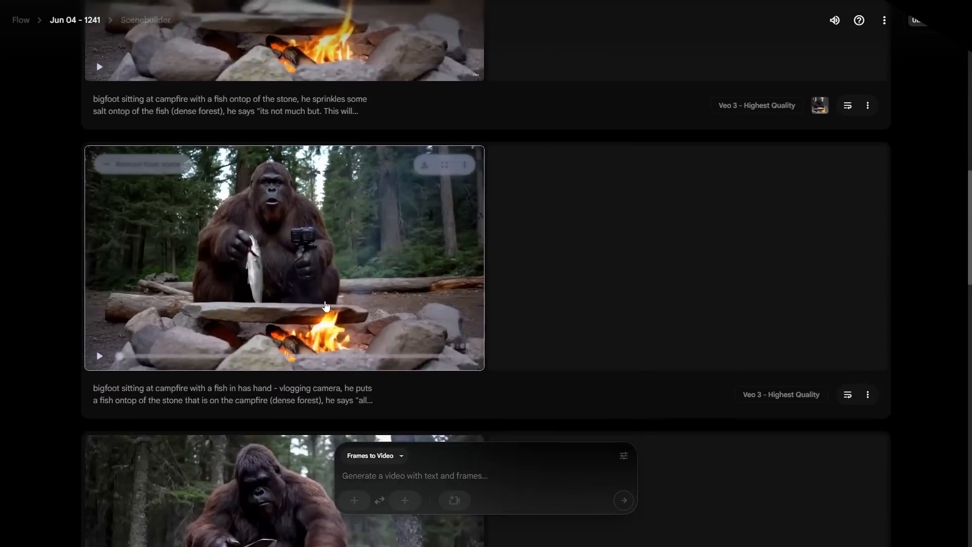
scroll(326, 306, down, 10)
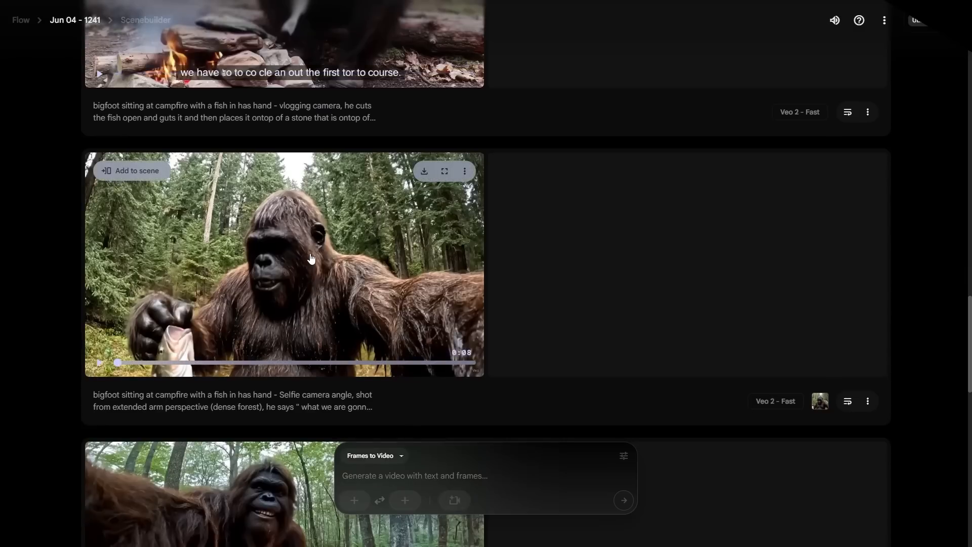
scroll(311, 259, up, 8)
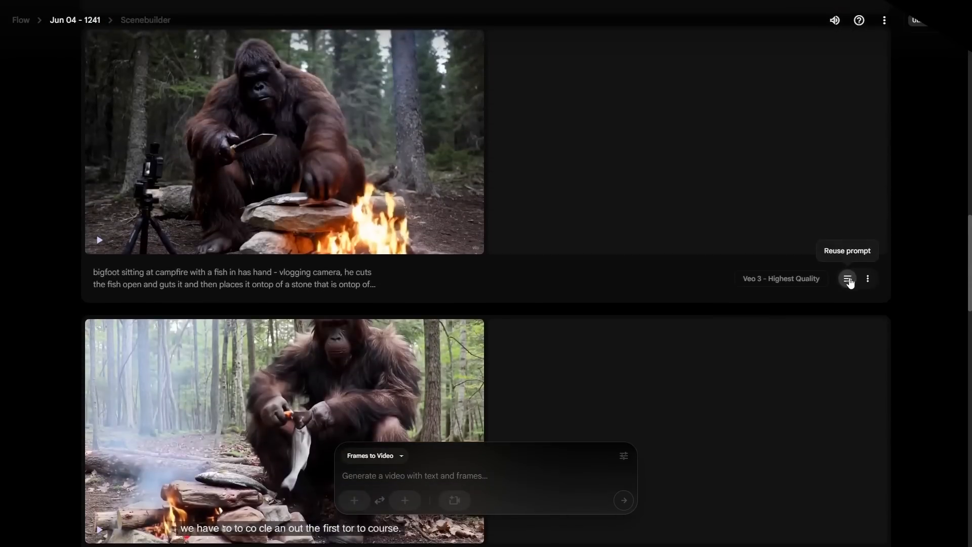
scroll(662, 285, up, 8)
scroll(836, 380, down, 1)
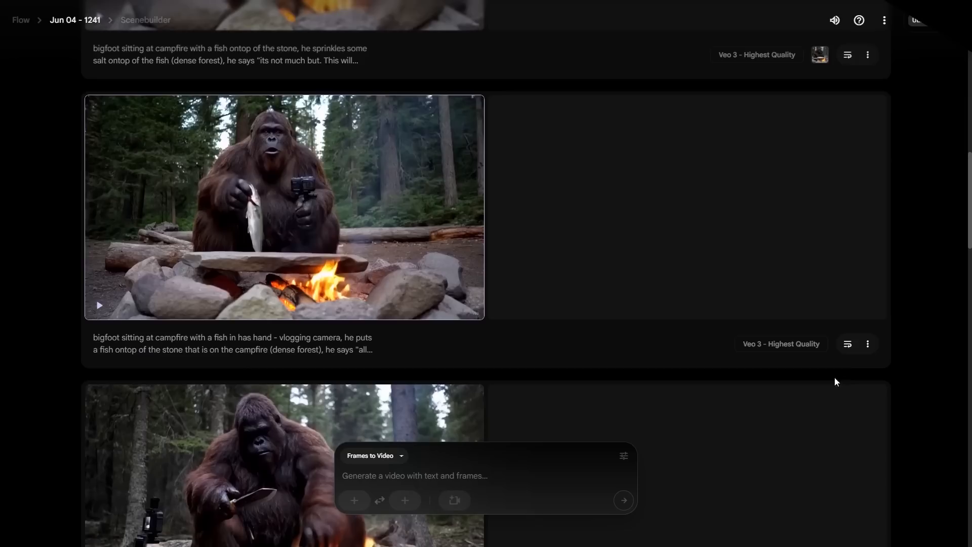
click(848, 346)
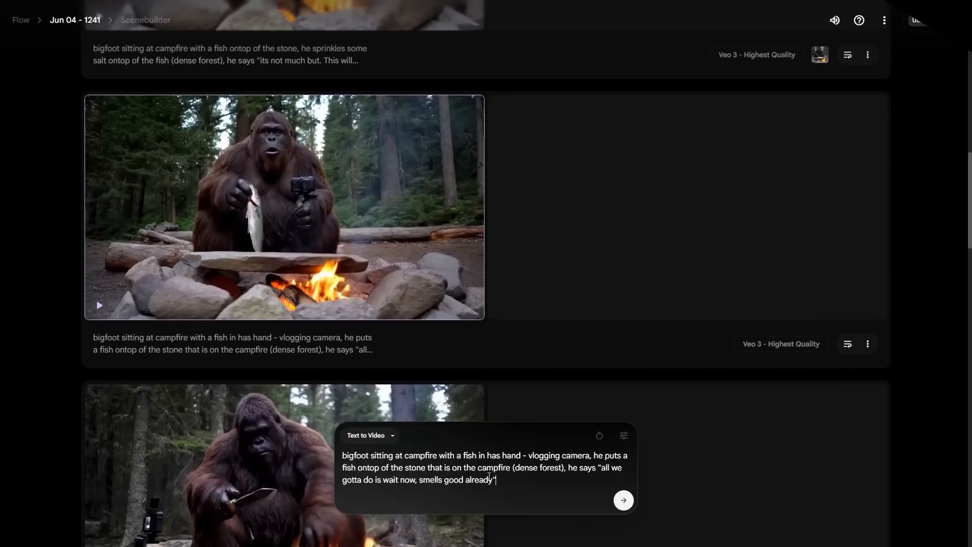
Step: Rewrite the prompt as: bigfoot sitting at campfire with a cooked fish- he eats the fish he says "this is how we do it." and generate it
drag(496, 480, 445, 453)
click(514, 468)
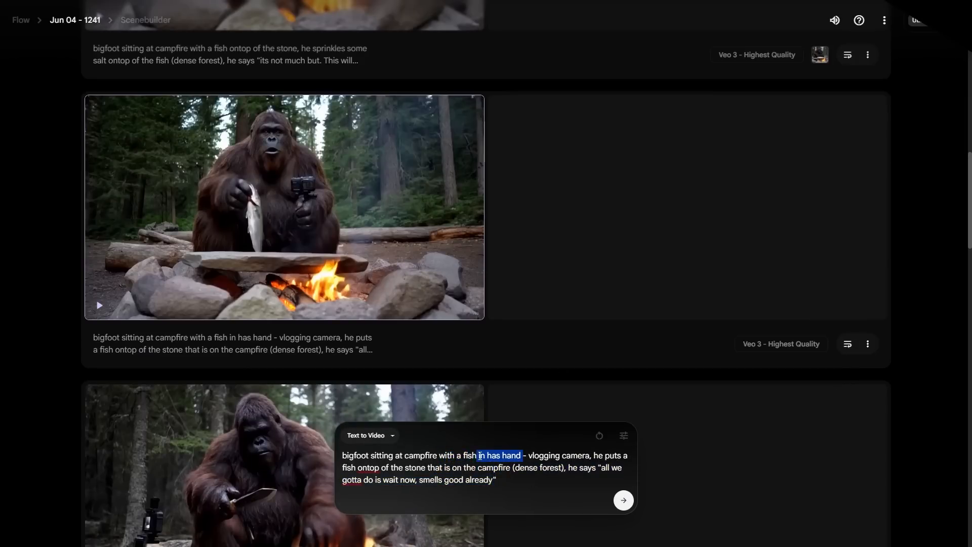
text(and hes eatin)
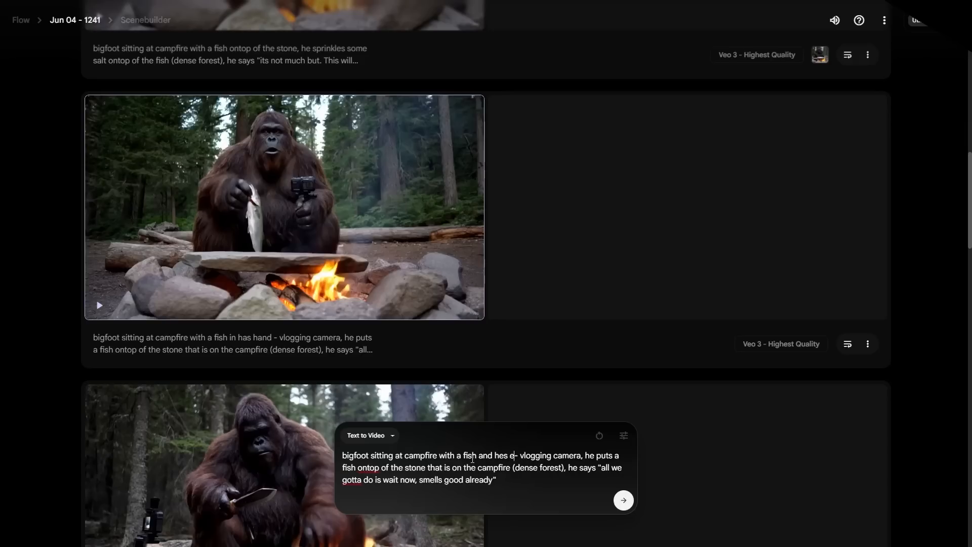
text(g i)
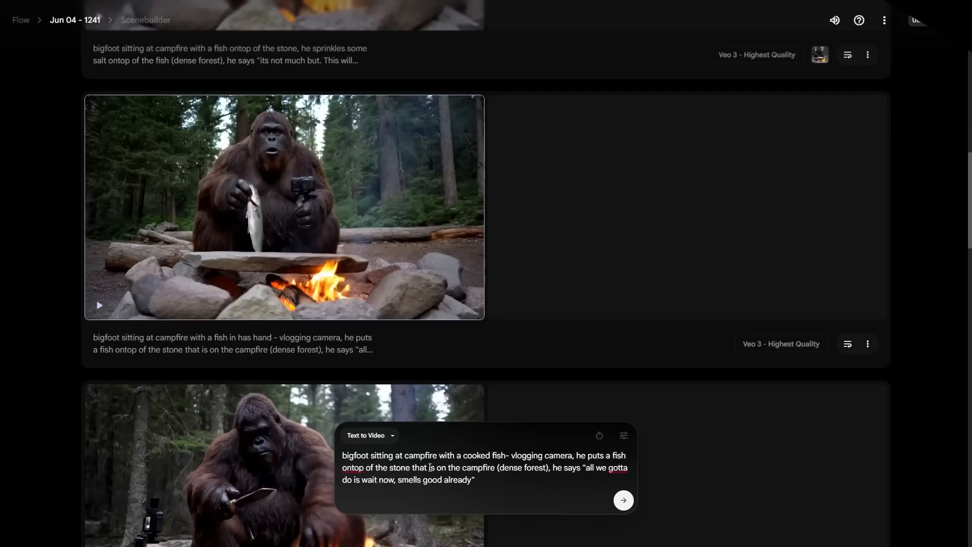
drag(553, 467, 511, 455)
text(he eats the fish)
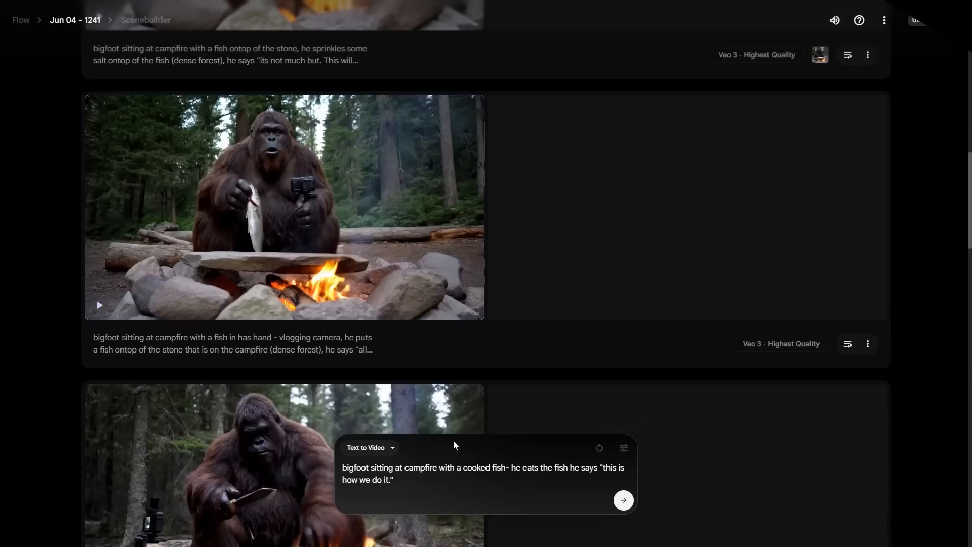
click(624, 447)
click(623, 501)
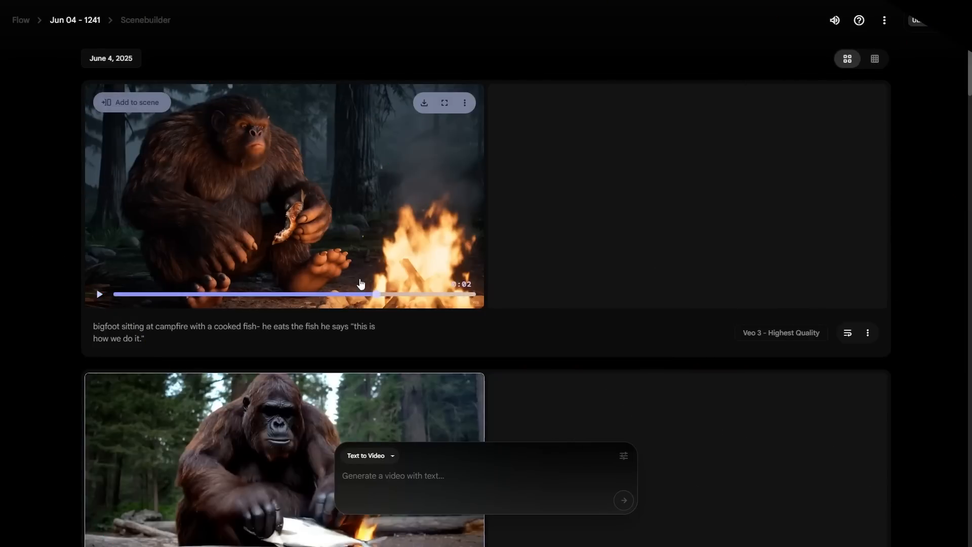
Step: Review the two new fish-eating clips against the project's earlier clips and the scene
scroll(332, 284, down, 5)
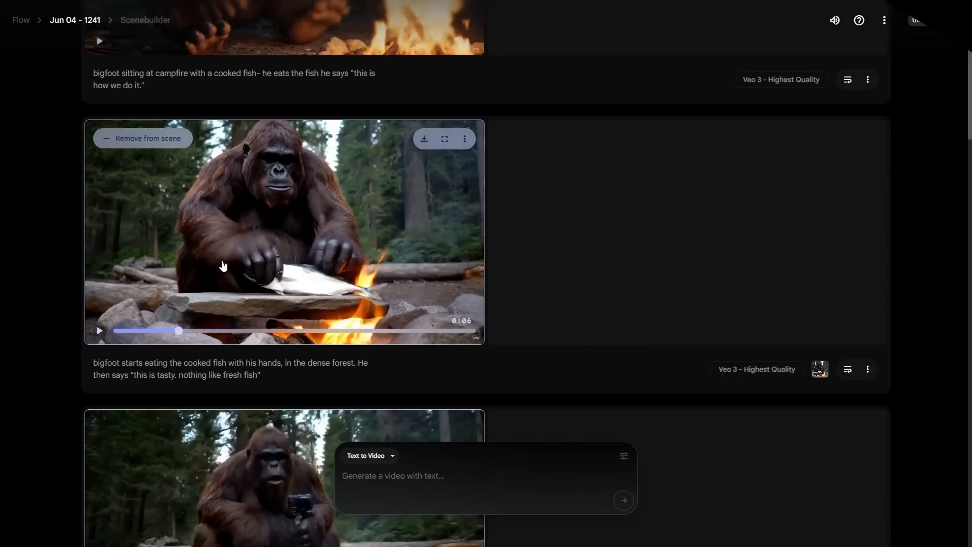
scroll(231, 254, up, 2)
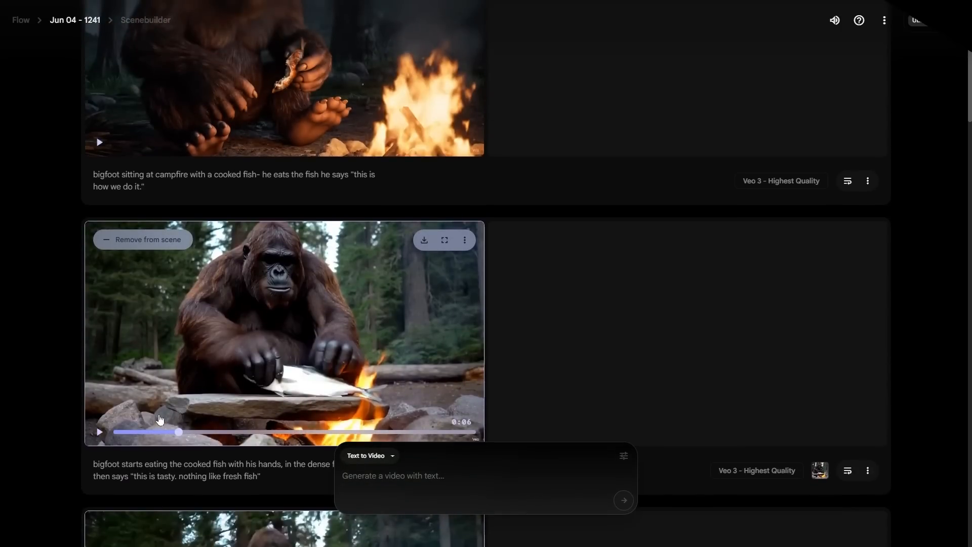
drag(130, 431, 96, 433)
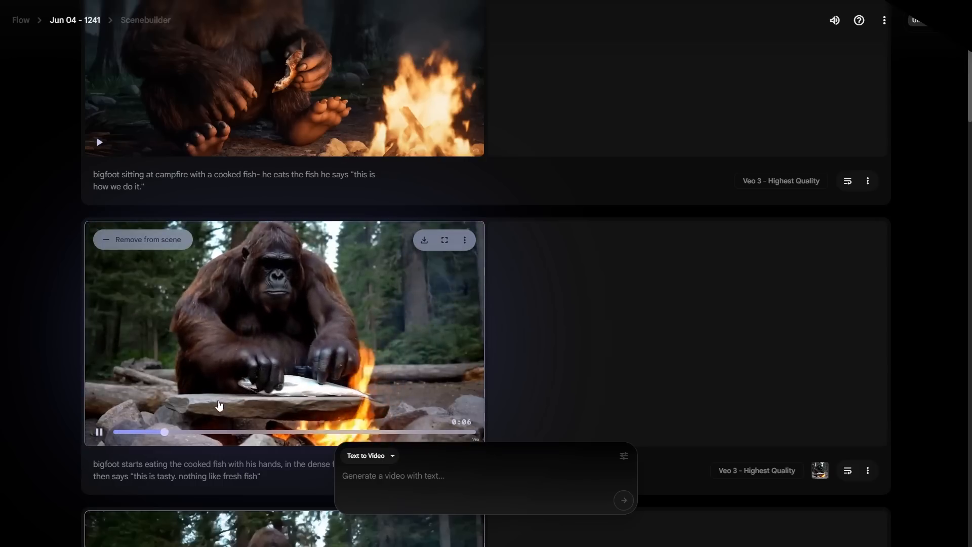
scroll(176, 413, up, 3)
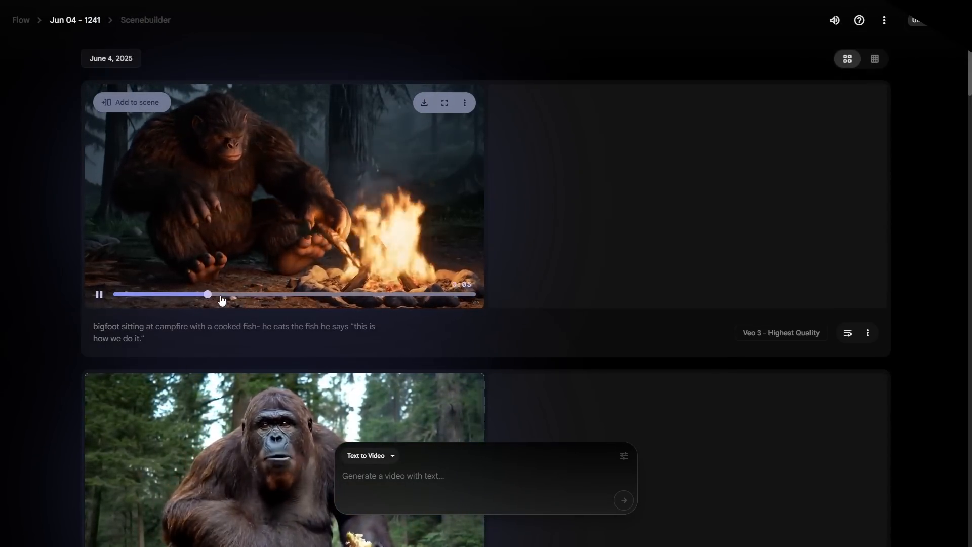
scroll(328, 216, down, 5)
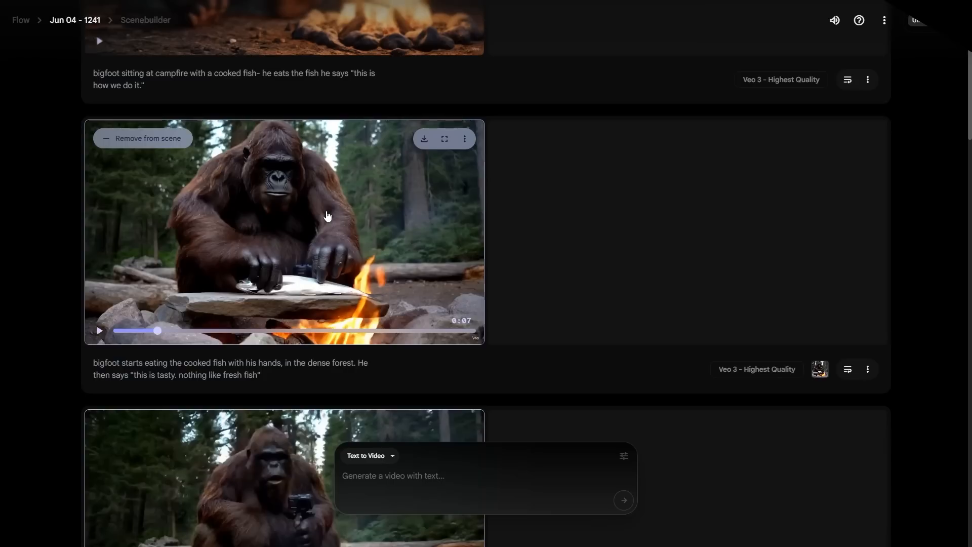
scroll(328, 216, down, 10)
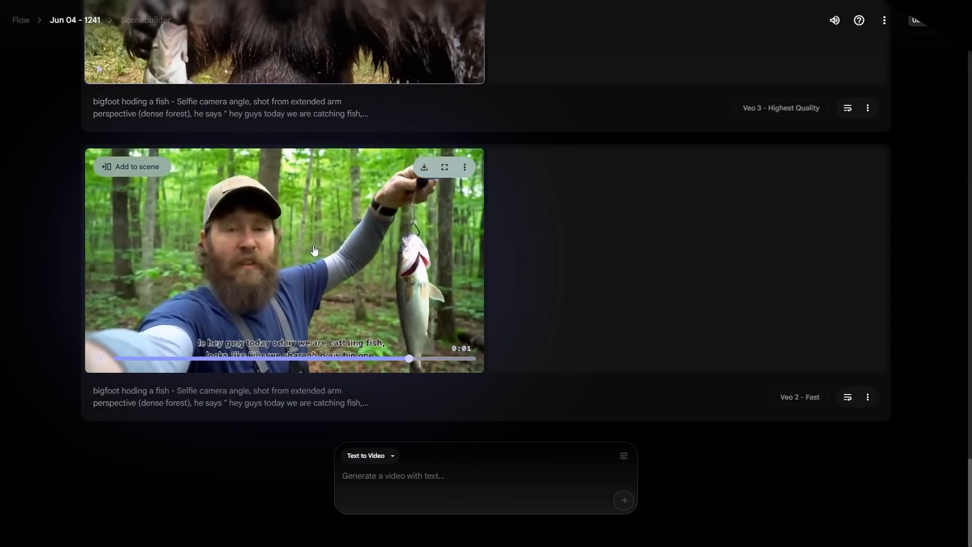
scroll(314, 250, up, 9)
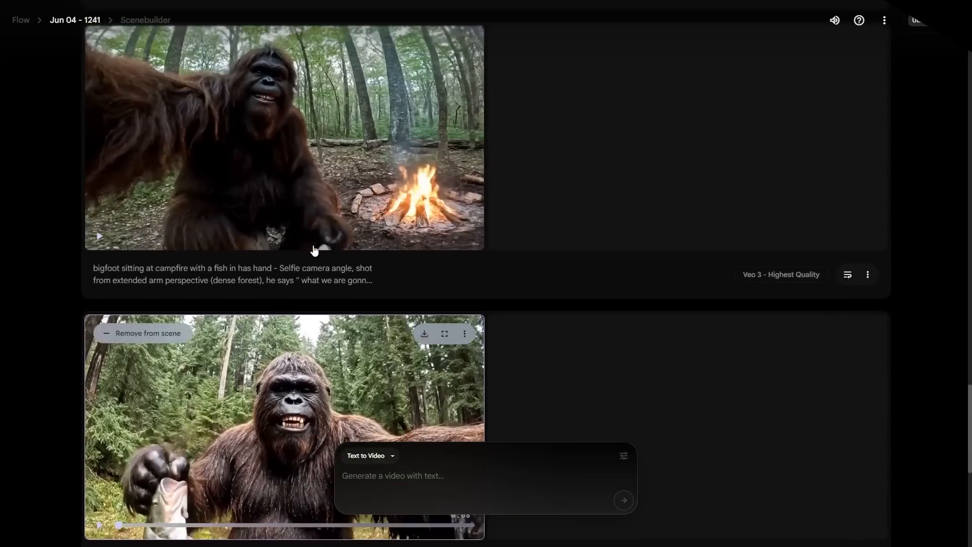
scroll(313, 248, up, 10)
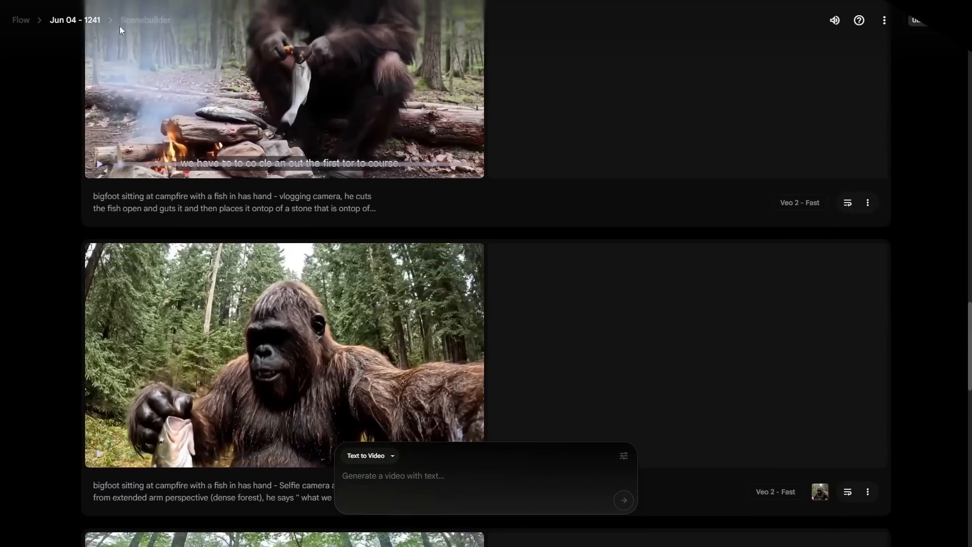
click(143, 22)
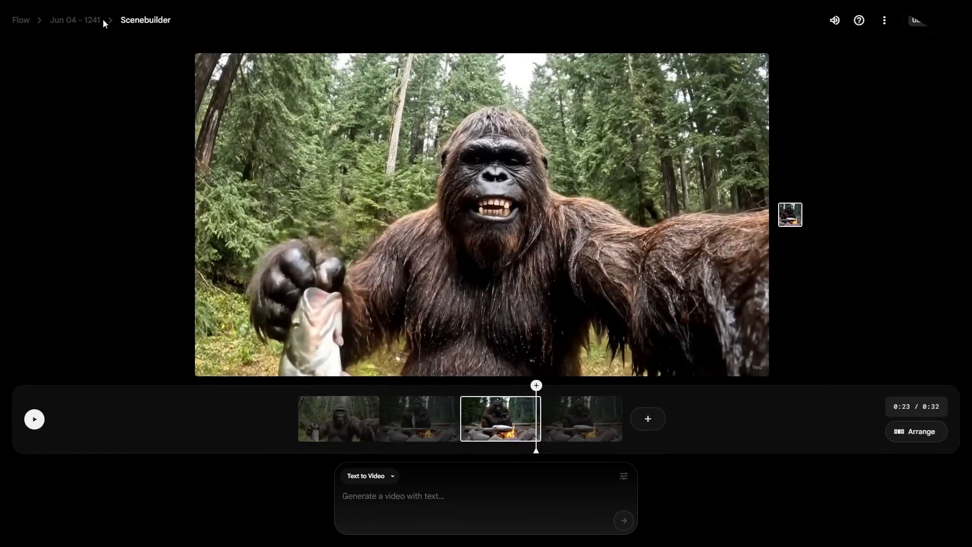
click(81, 20)
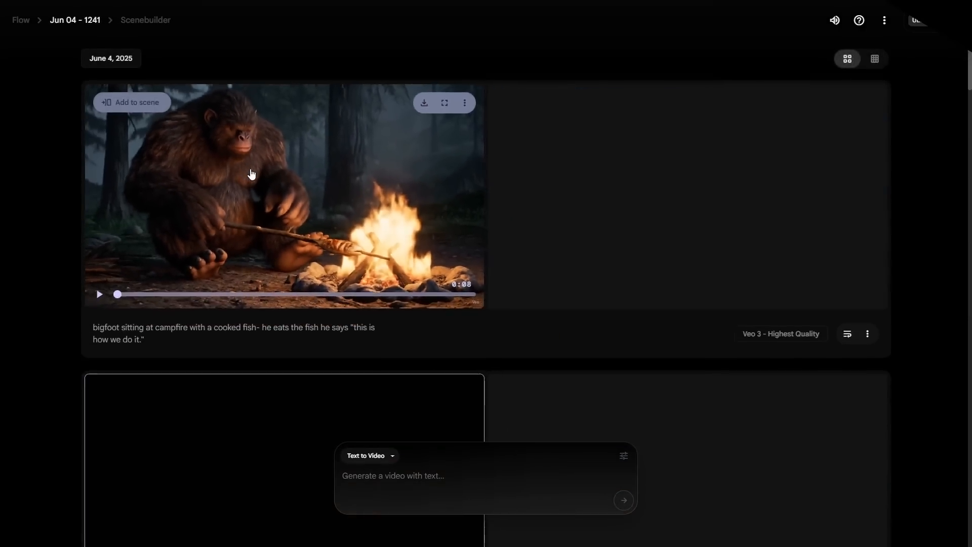
scroll(338, 302, down, 6)
scroll(375, 205, up, 1)
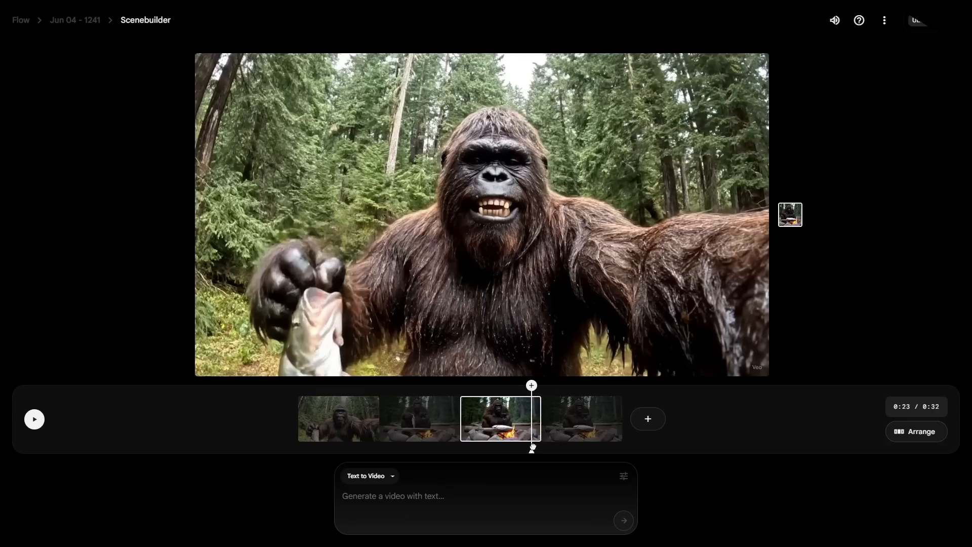
Step: Preview the scene's final clip at 0:30 in Scenebuilder, return to the first clip at 0:03, and download the scene
drag(534, 449, 602, 447)
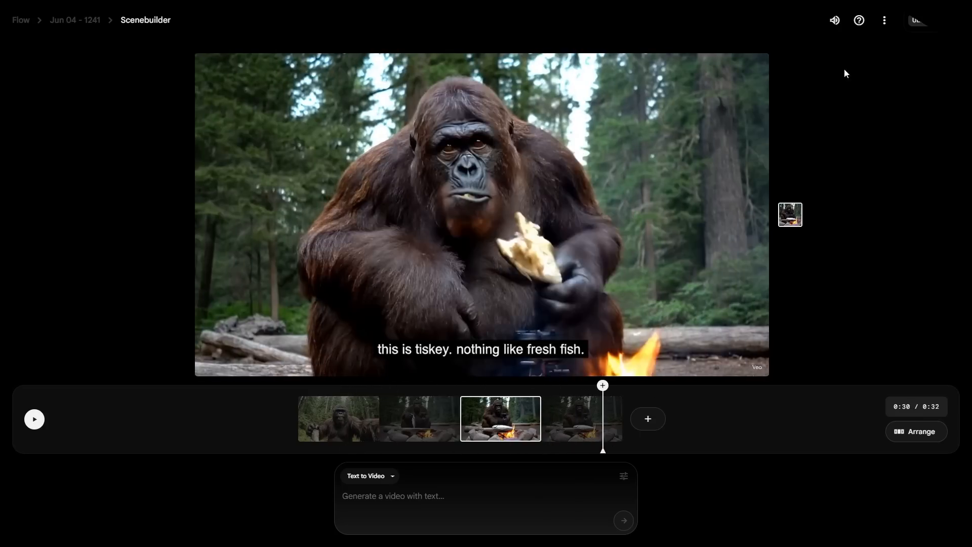
click(337, 417)
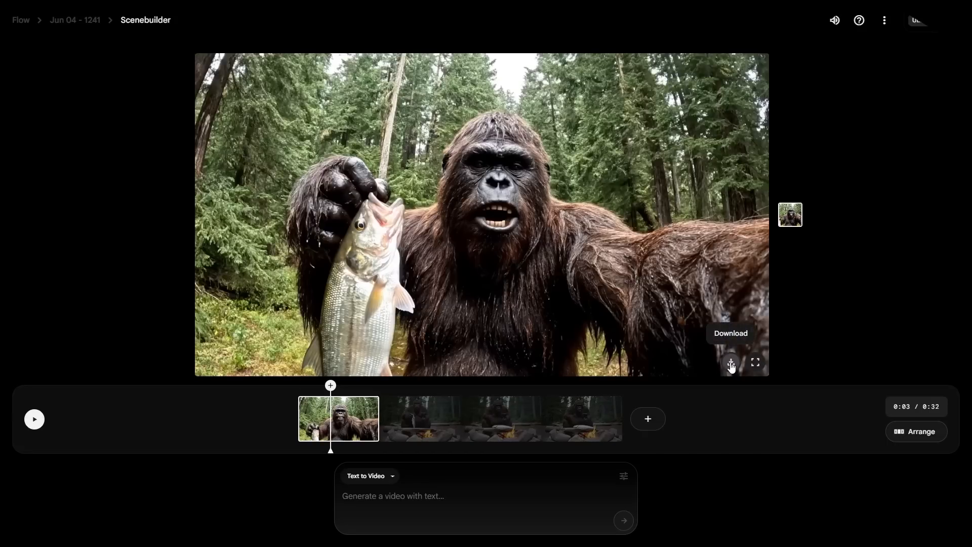
click(732, 363)
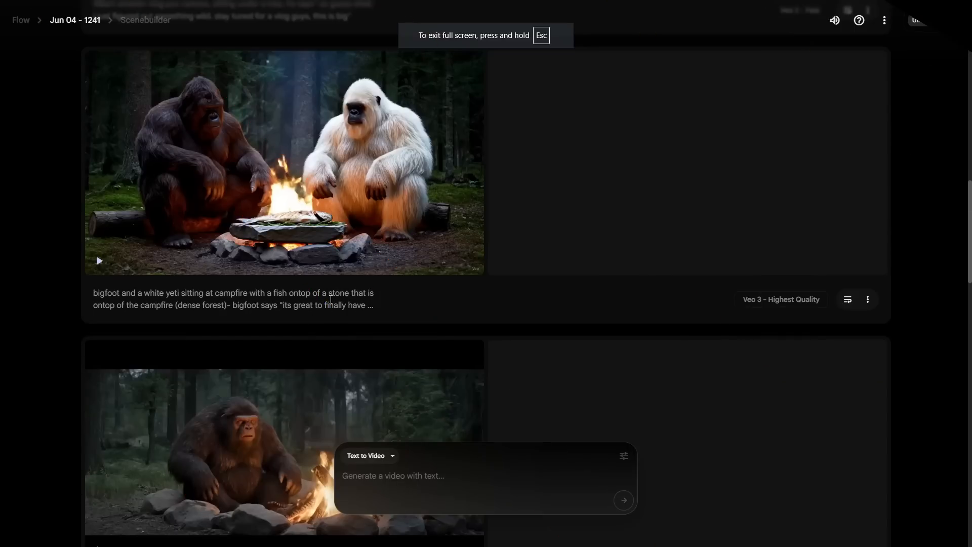
Step: Expand and read the full prompt of the bigfoot and white yeti campfire clip, examining its characters, setting and dialogue
mouse_move(389, 244)
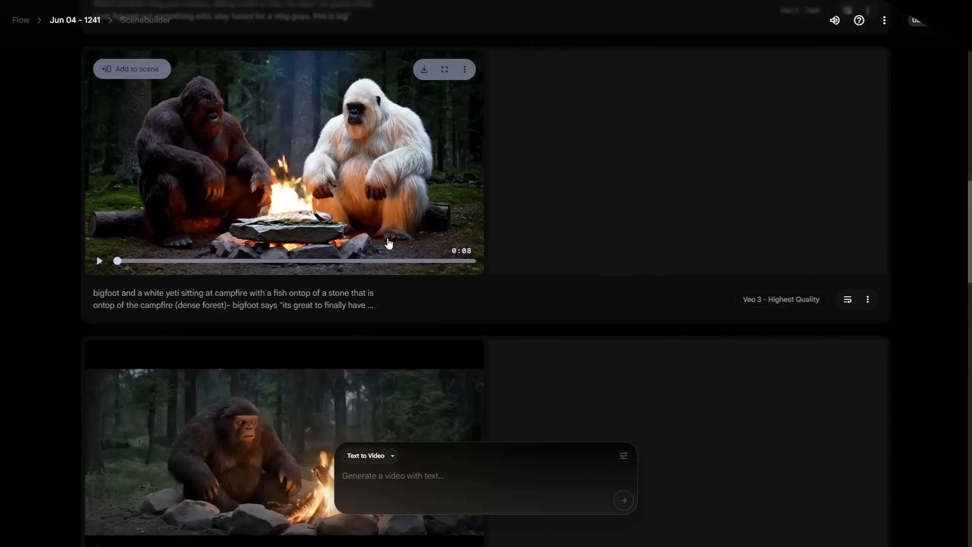
mouse_move(344, 301)
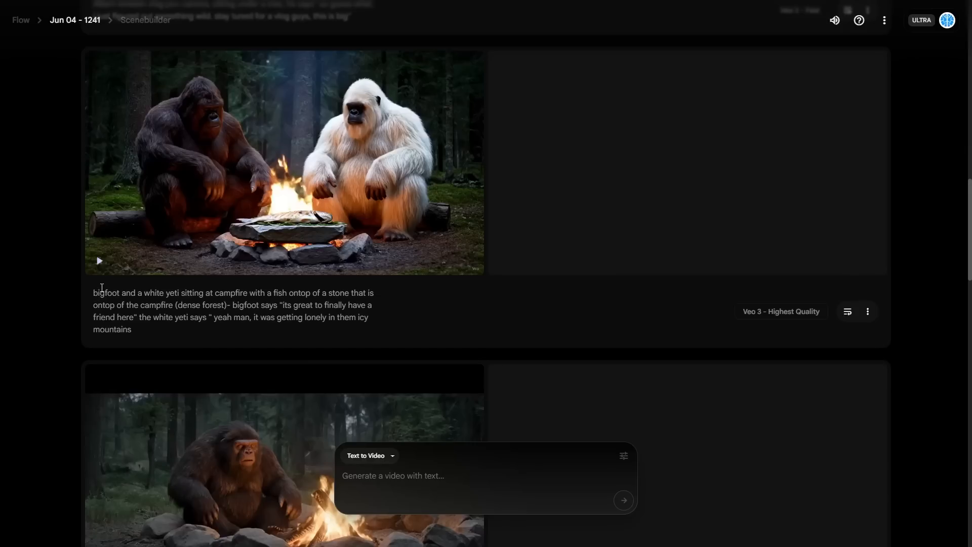
drag(93, 293, 214, 297)
click(191, 297)
click(217, 294)
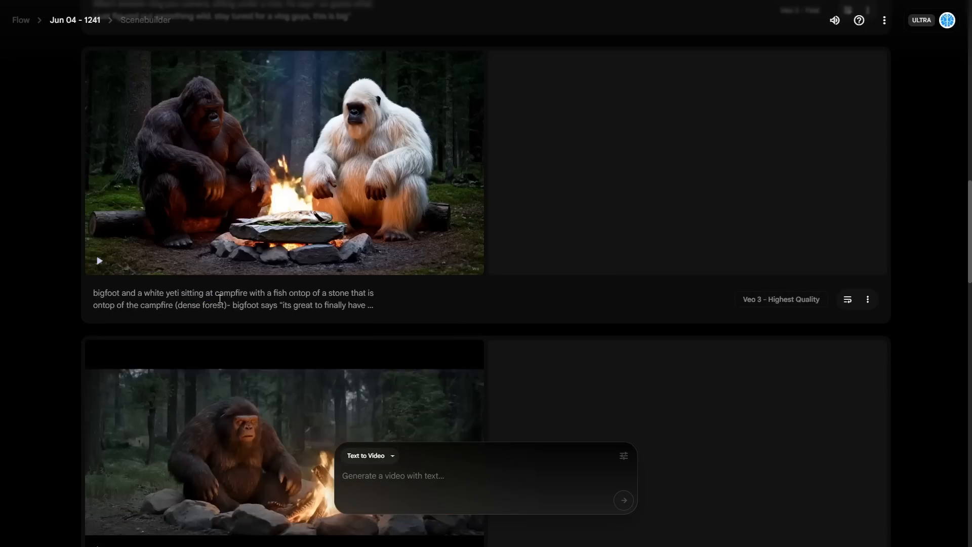
click(219, 295)
drag(215, 294, 312, 297)
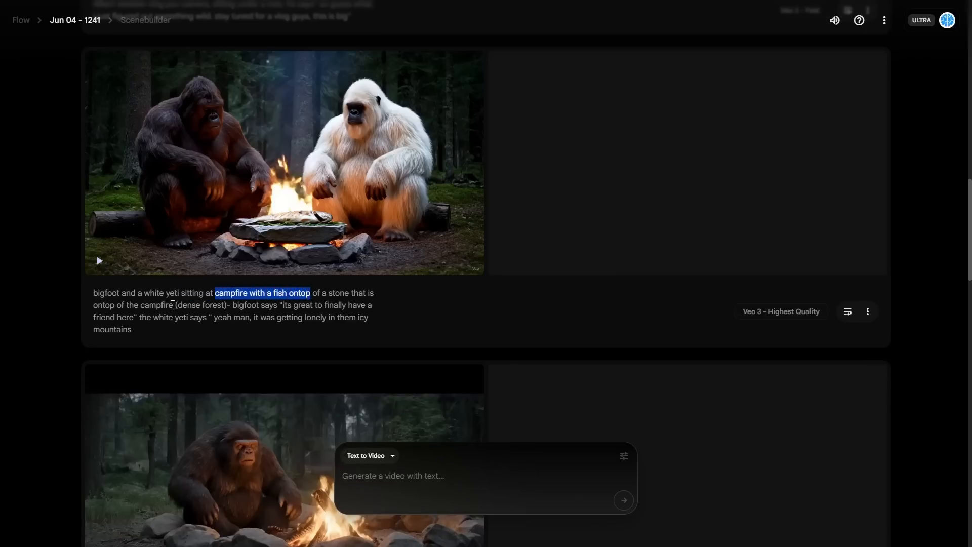
drag(173, 304, 215, 304)
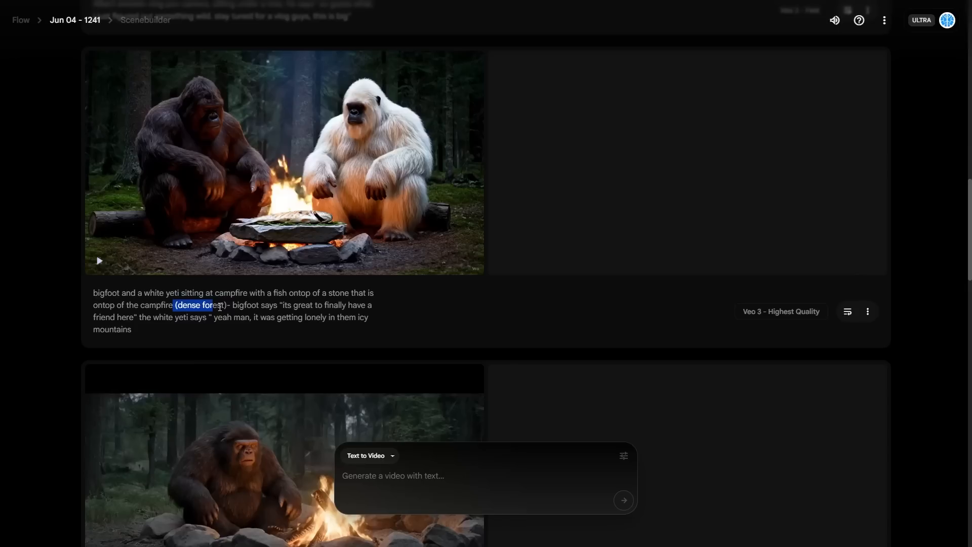
mouse_move(196, 170)
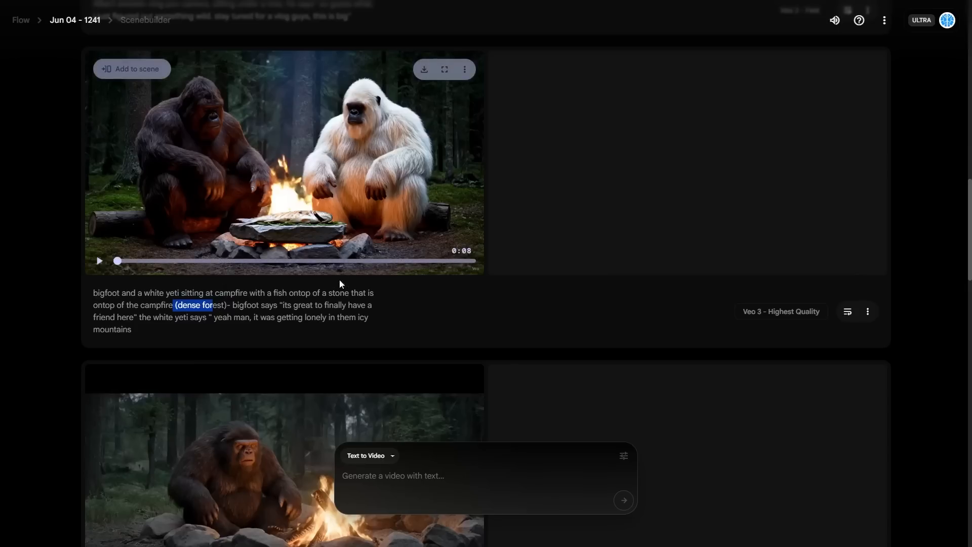
click(260, 306)
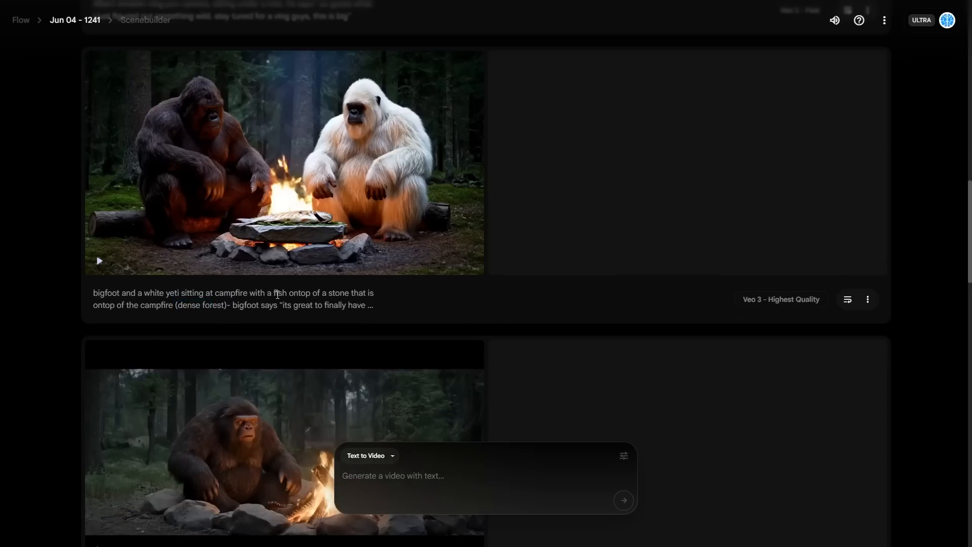
click(278, 294)
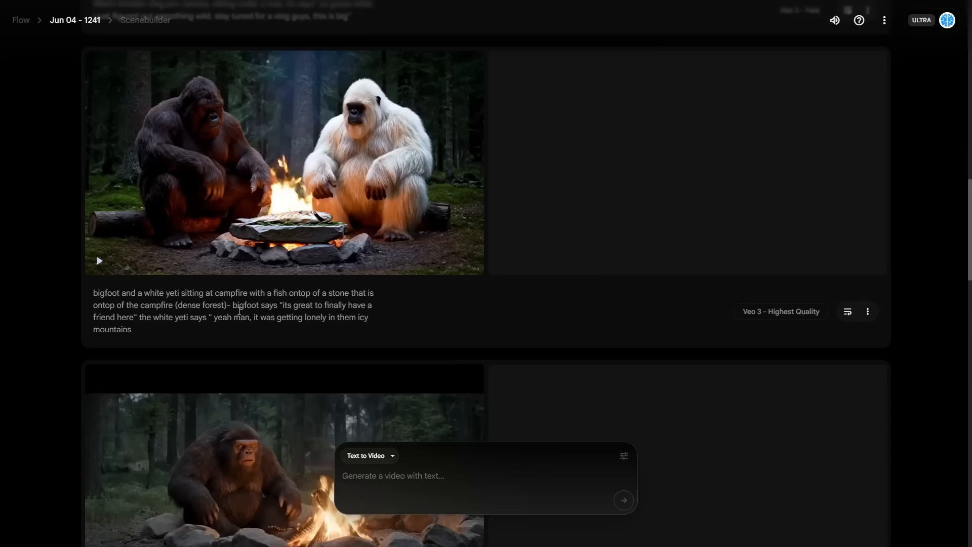
Step: Highlight the white yeti's line in the campfire clip's prompt and play the clip to check the dialogue exchange
drag(234, 306, 335, 319)
click(147, 319)
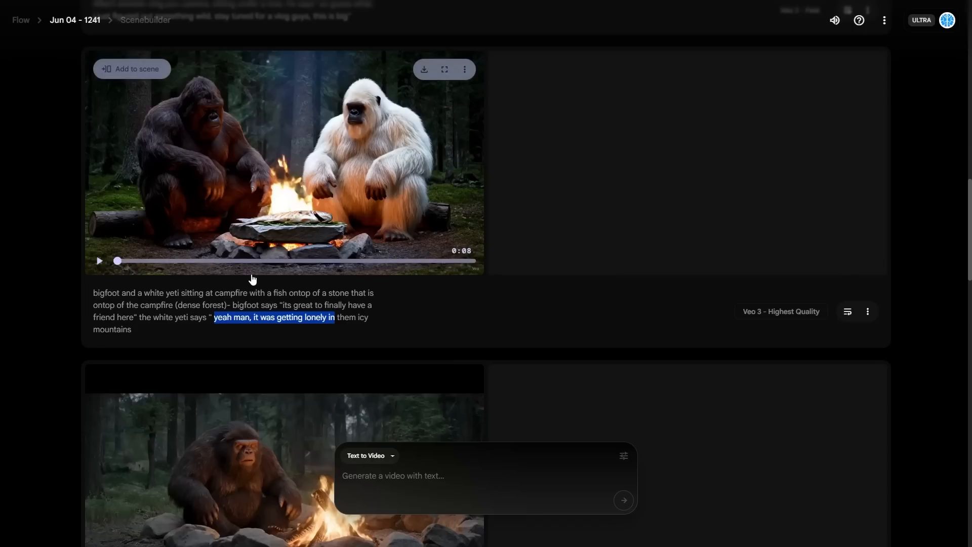
click(288, 179)
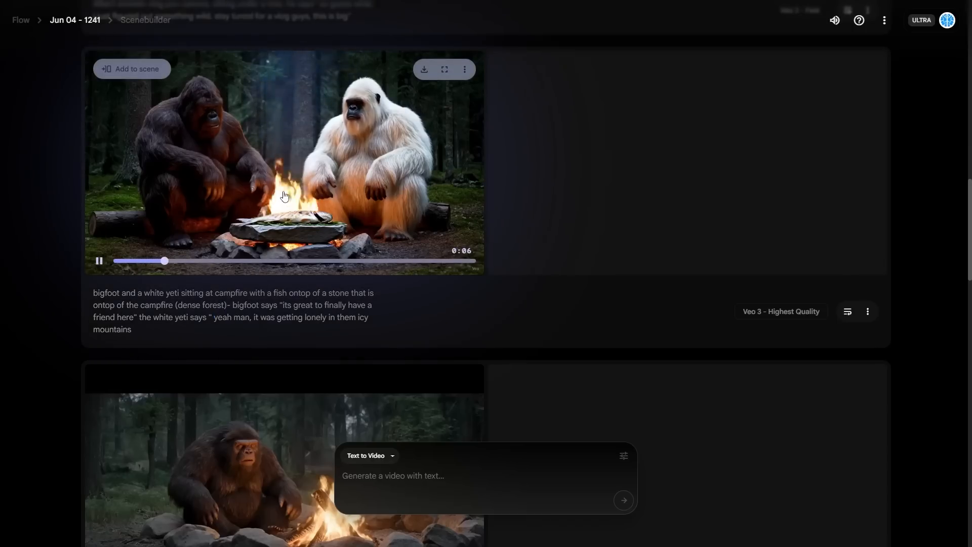
click(254, 234)
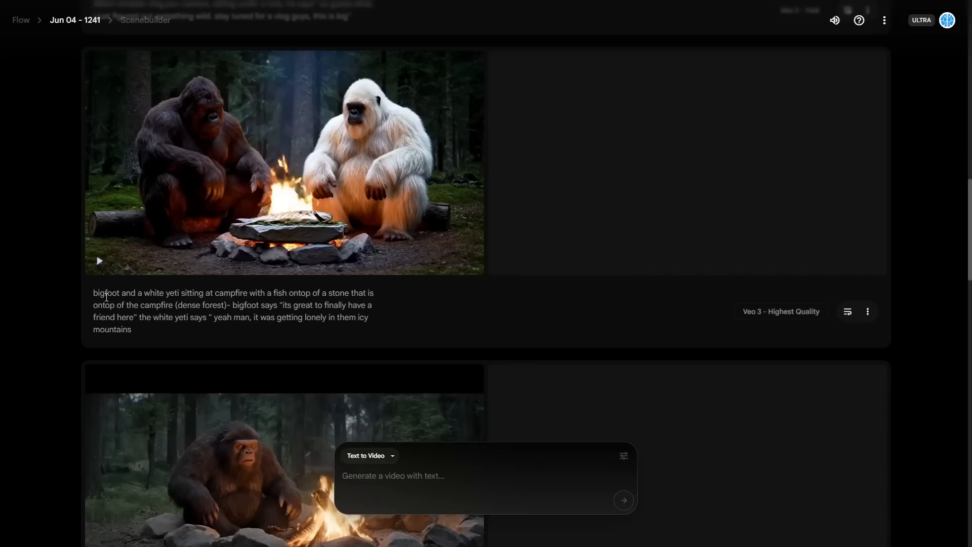
Step: Examine the campfire prompt part by part: the two characters, the fish and forest setting, bigfoot's line and the yeti's reply
mouse_move(174, 276)
drag(93, 294, 250, 293)
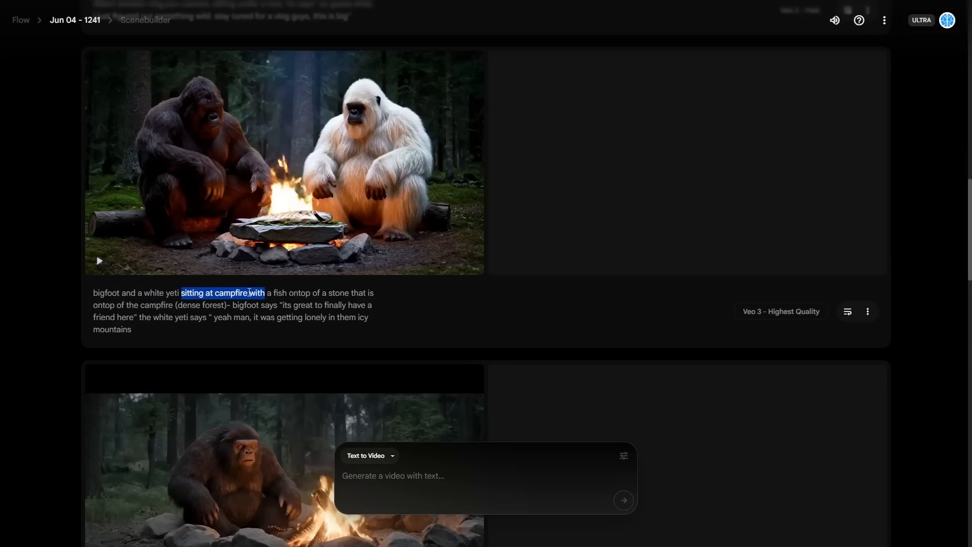
drag(248, 293, 304, 305)
click(236, 308)
click(303, 301)
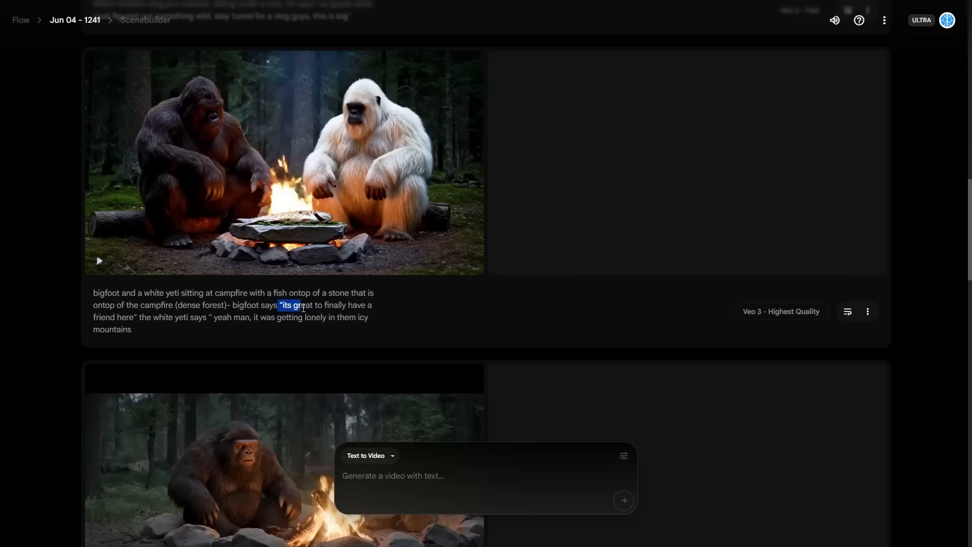
drag(213, 317, 382, 320)
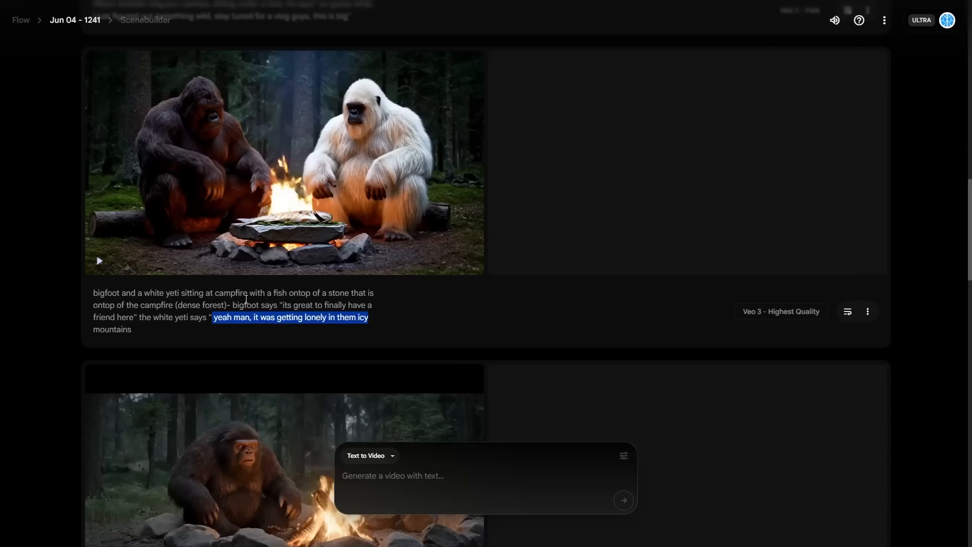
Step: Find the Albert Einstein vlog clip filmed under a tree, rewind it to its start and expand its full prompt
scroll(246, 299, up, 10)
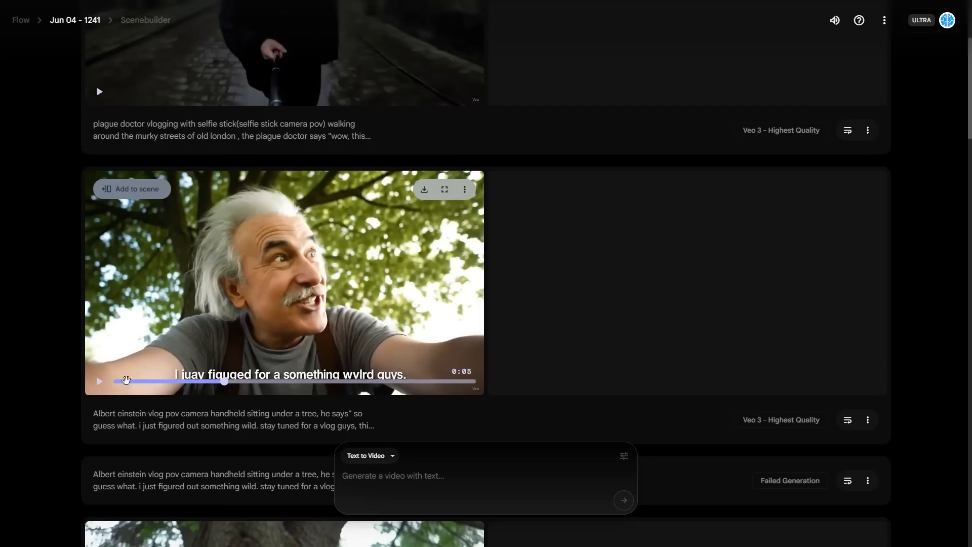
click(116, 382)
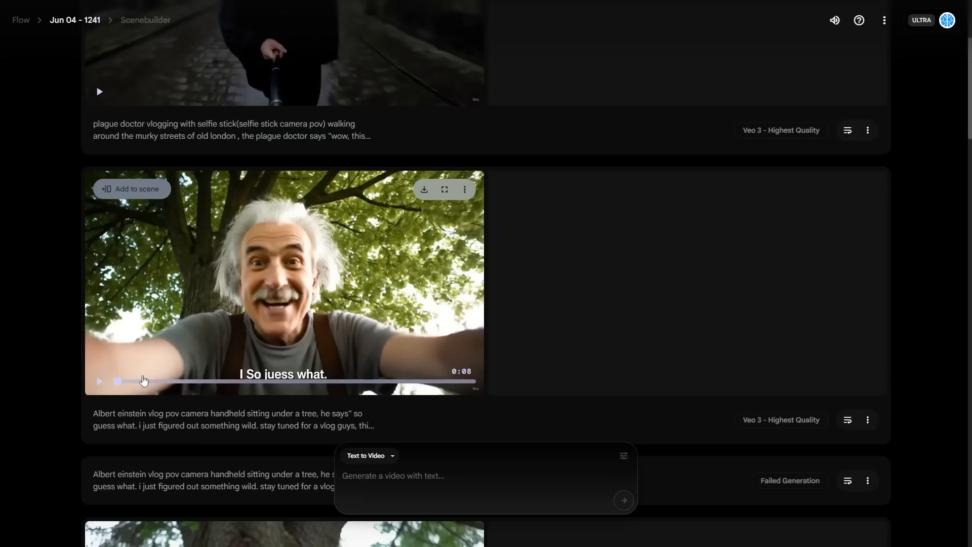
mouse_move(354, 428)
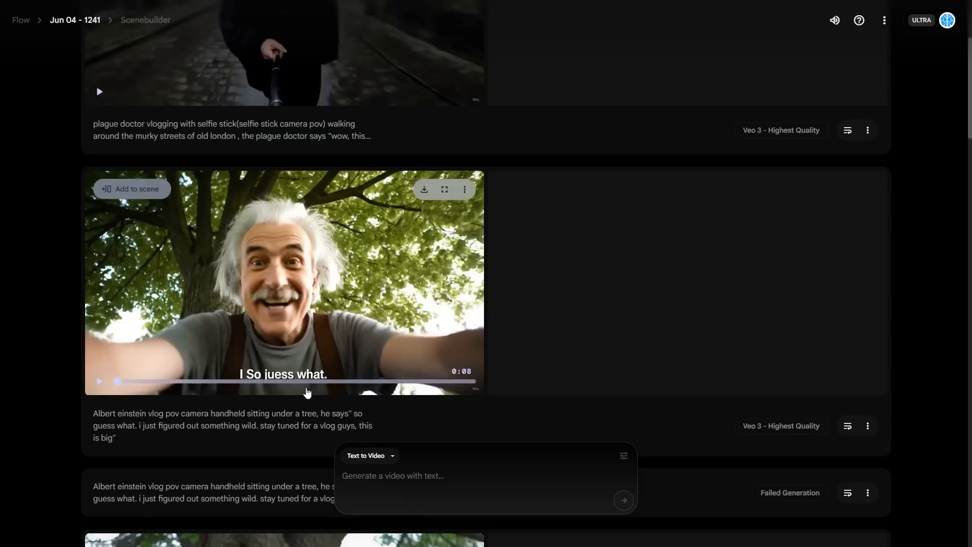
Step: Examine the Einstein prompt's character, handheld POV camera, sitting pose, tree setting and spoken line, and play the clip
drag(97, 416, 286, 415)
click(233, 415)
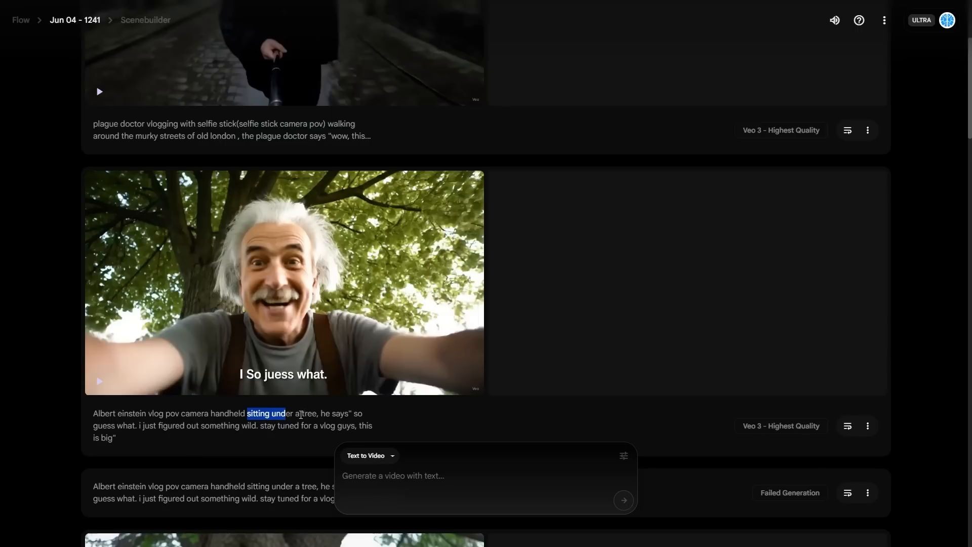
click(301, 414)
double_click(256, 414)
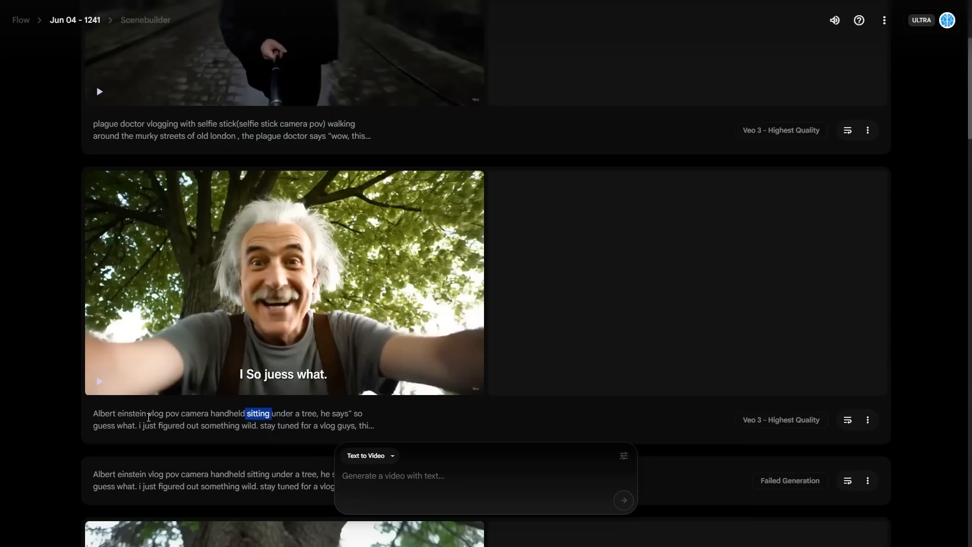
drag(148, 415, 101, 412)
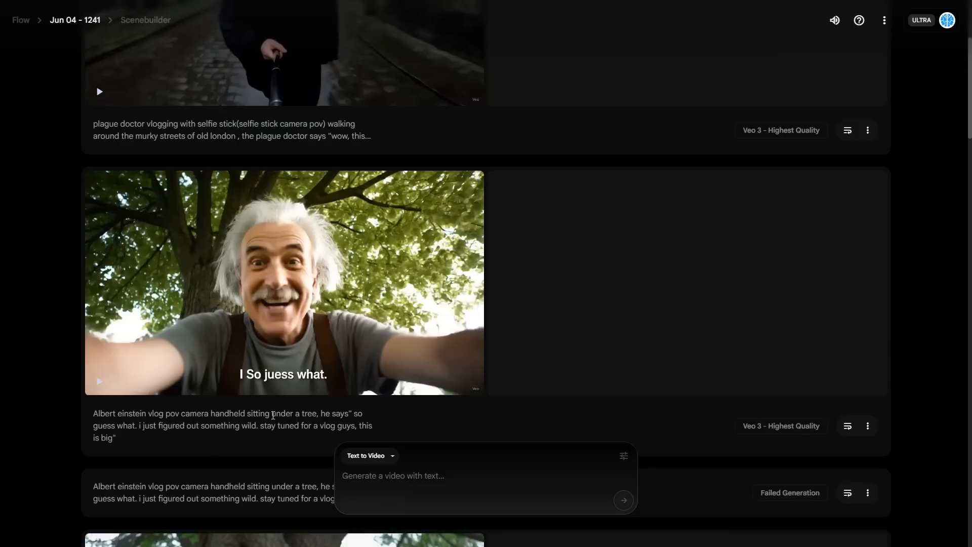
drag(273, 416, 323, 416)
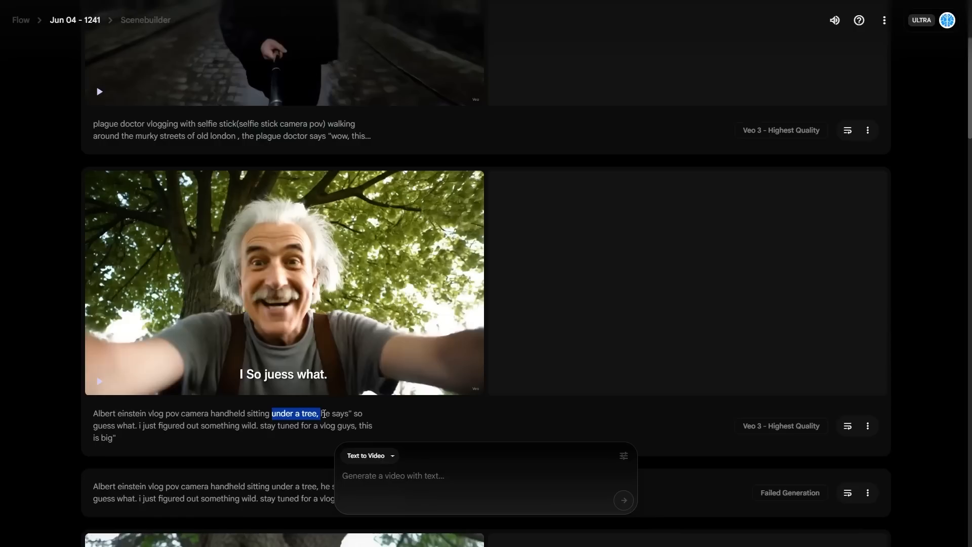
drag(150, 425, 339, 426)
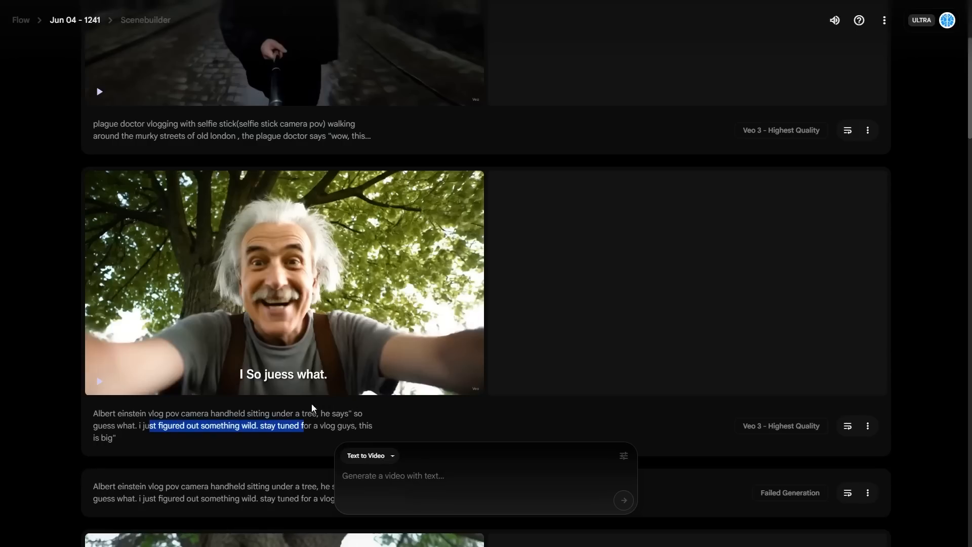
click(100, 383)
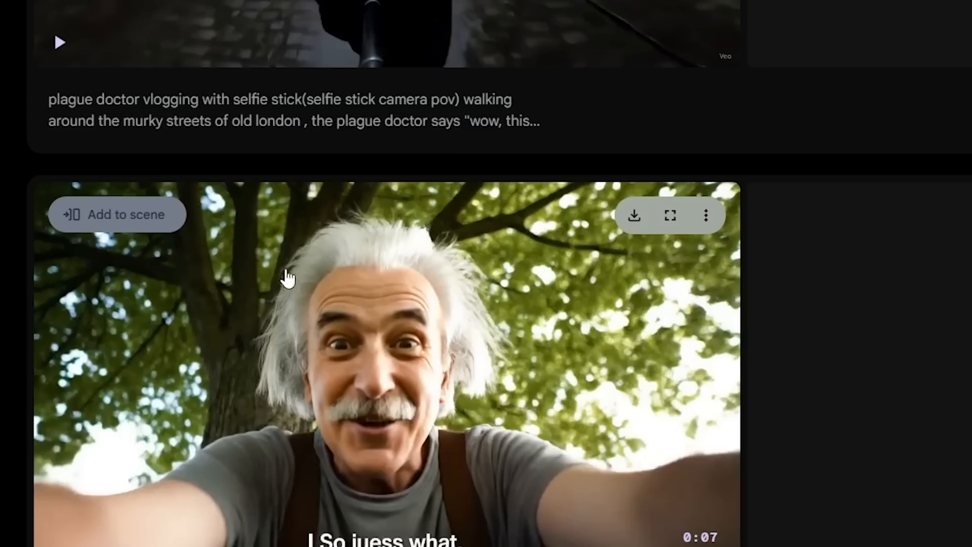
Step: Expand the plague doctor clip's prompt and examine its character and "(selfie stick camera pov)" wording
scroll(439, 278, up, 7)
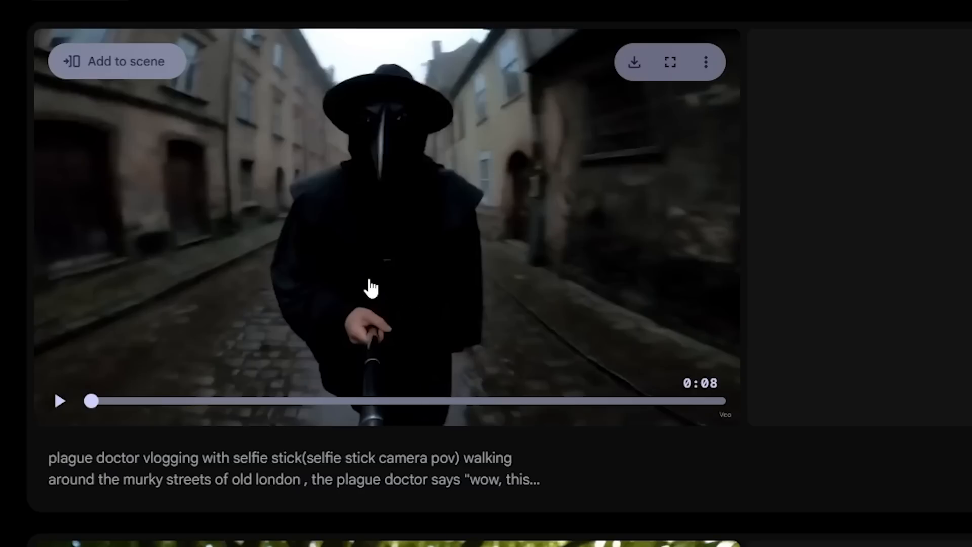
click(175, 464)
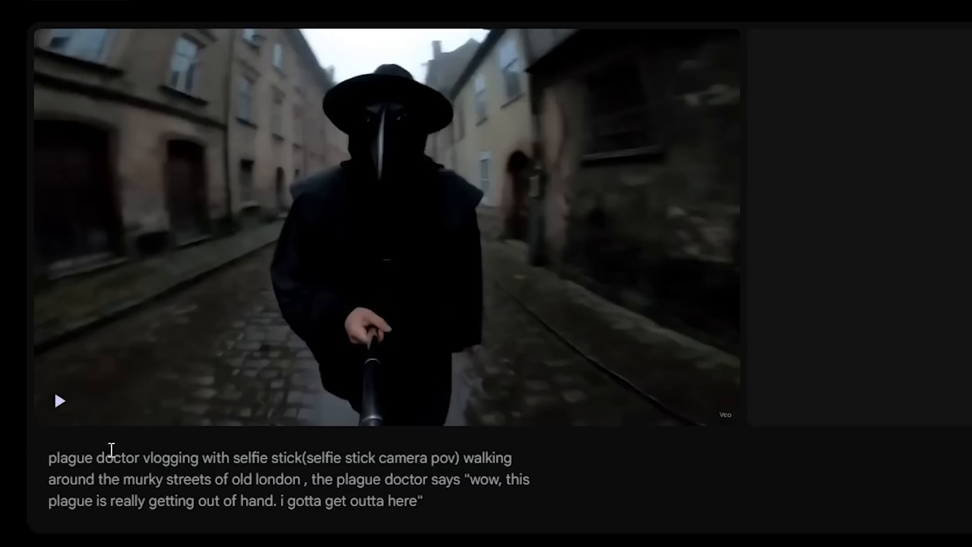
drag(49, 458, 296, 476)
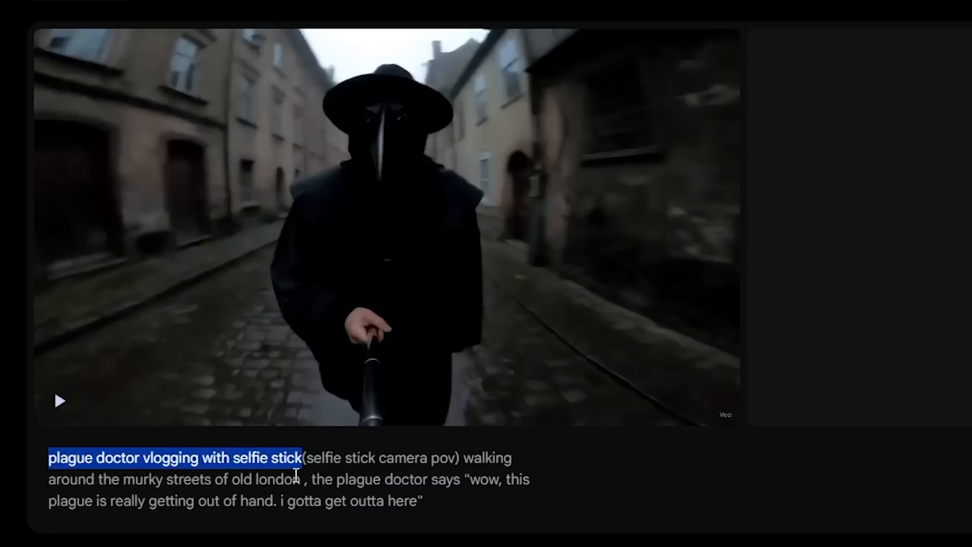
click(312, 472)
click(308, 464)
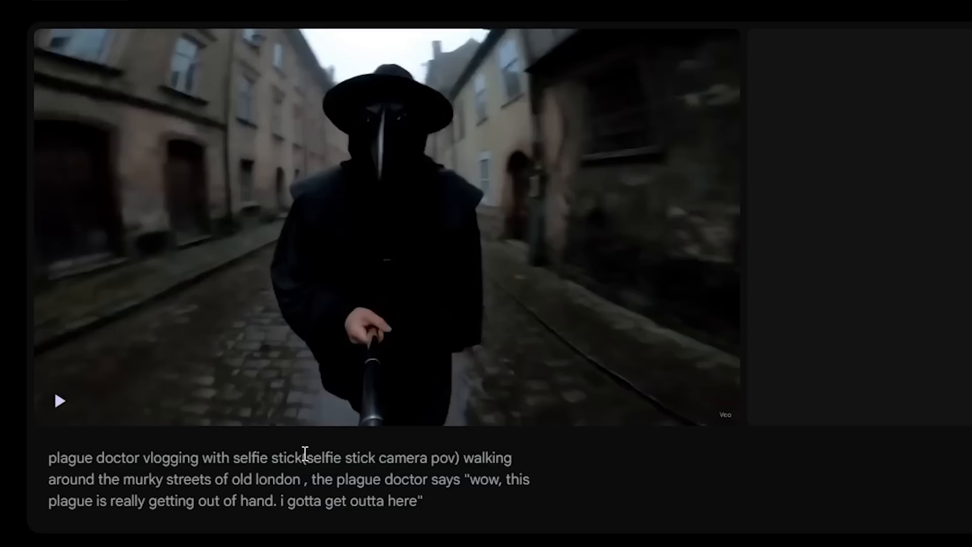
drag(305, 454, 462, 460)
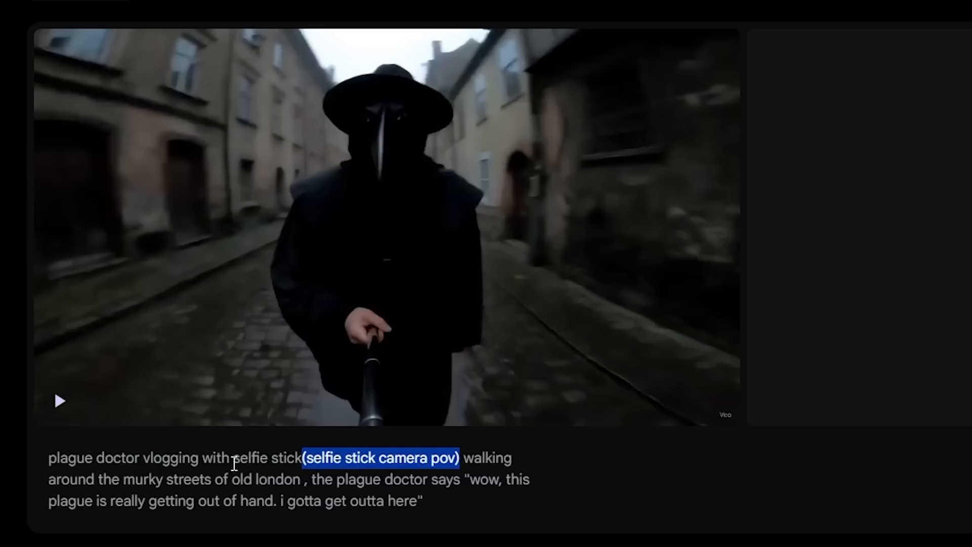
drag(235, 463, 303, 461)
click(333, 459)
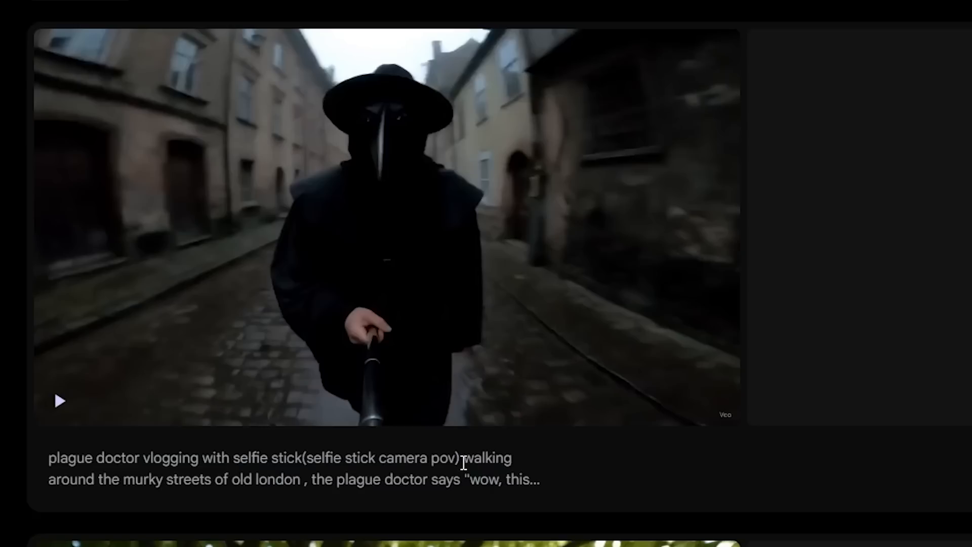
Step: Examine the plague doctor prompt's walking action, its murky old London setting and the quoted dialogue
drag(459, 463, 528, 467)
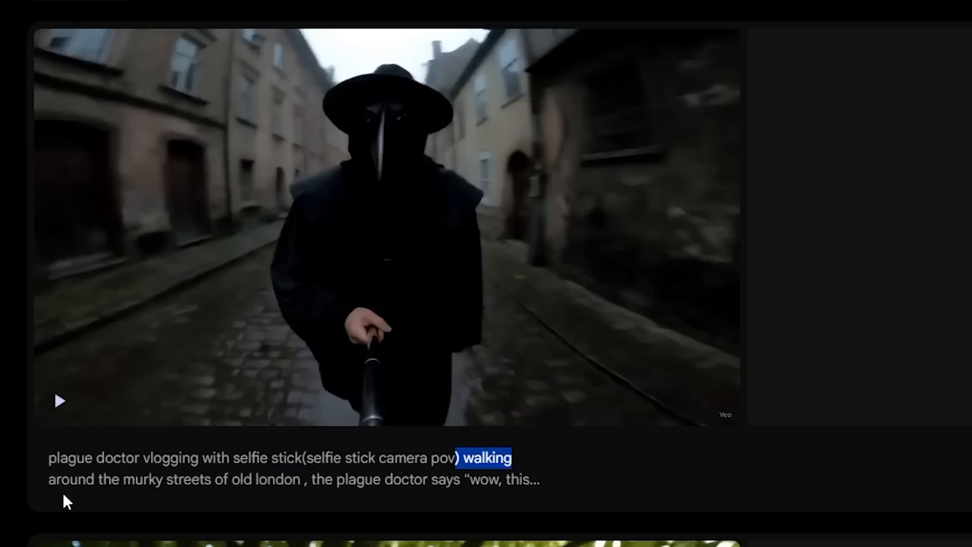
drag(56, 479, 299, 479)
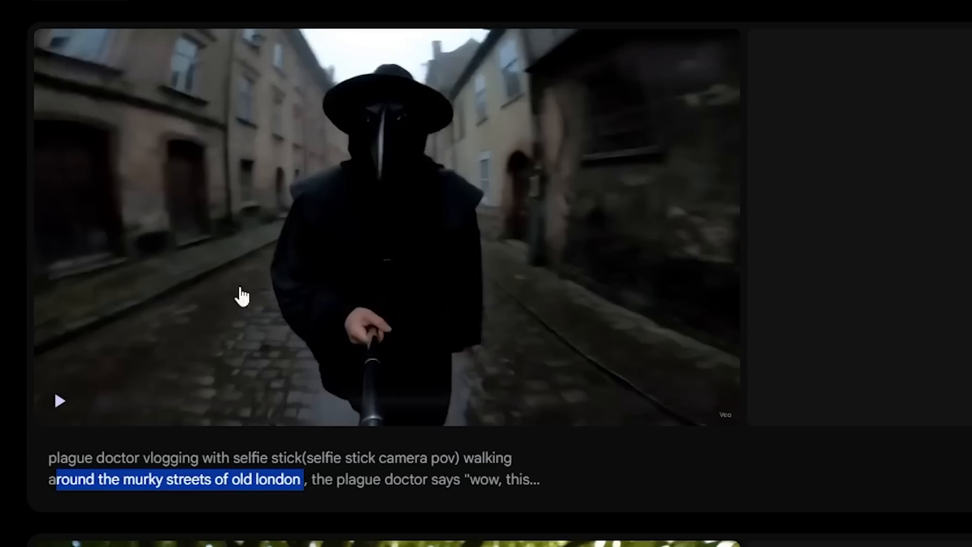
click(308, 481)
click(516, 487)
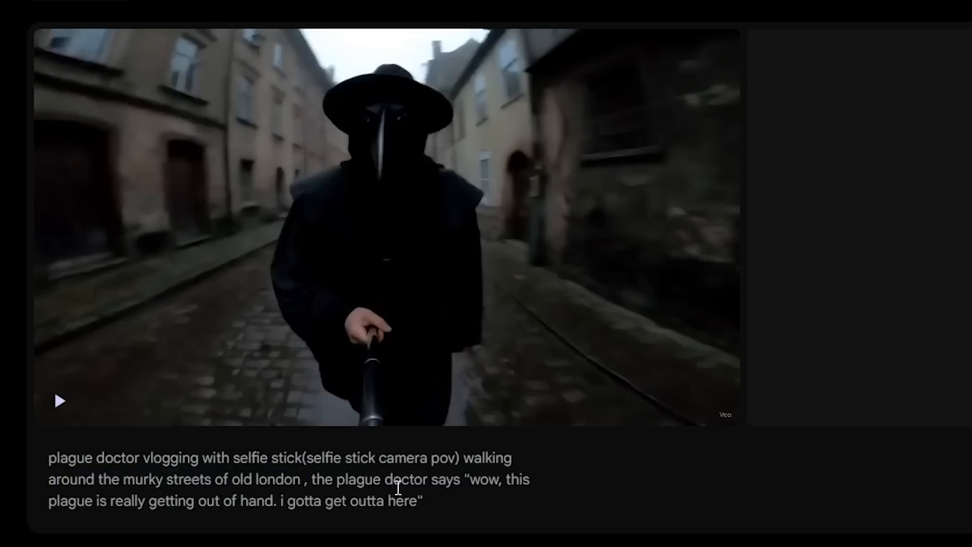
drag(316, 481, 488, 497)
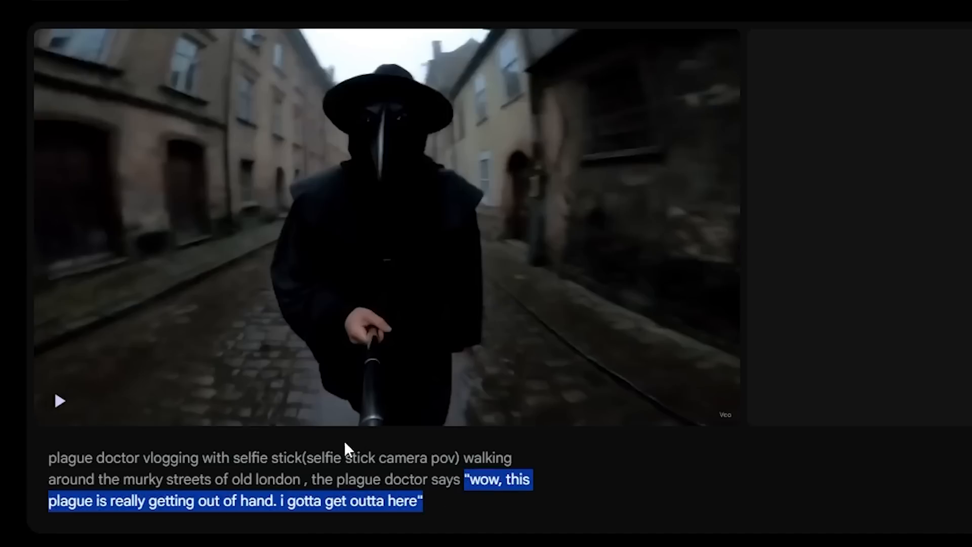
Step: Preview the plague doctor clip, skipping ahead past its middle and back near its start, and pause it
mouse_move(373, 330)
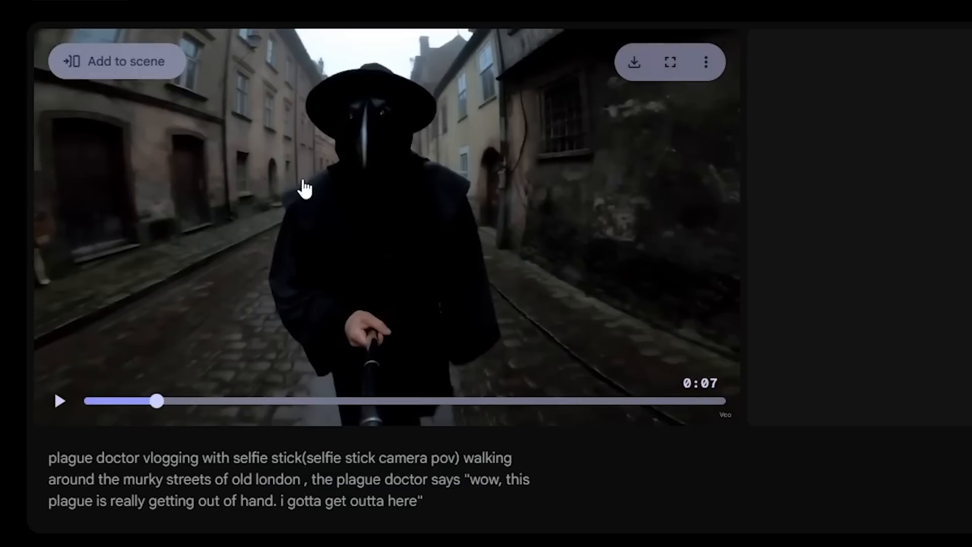
click(437, 401)
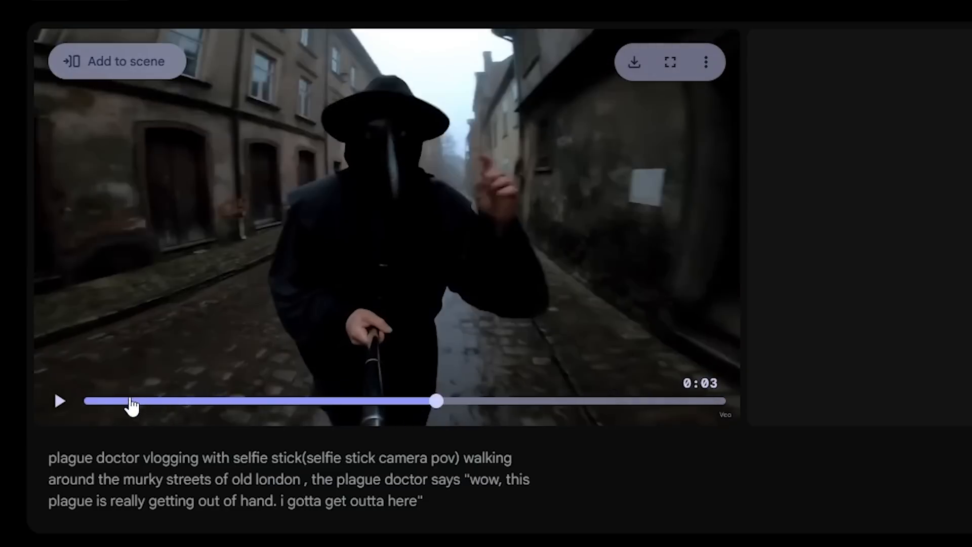
click(96, 401)
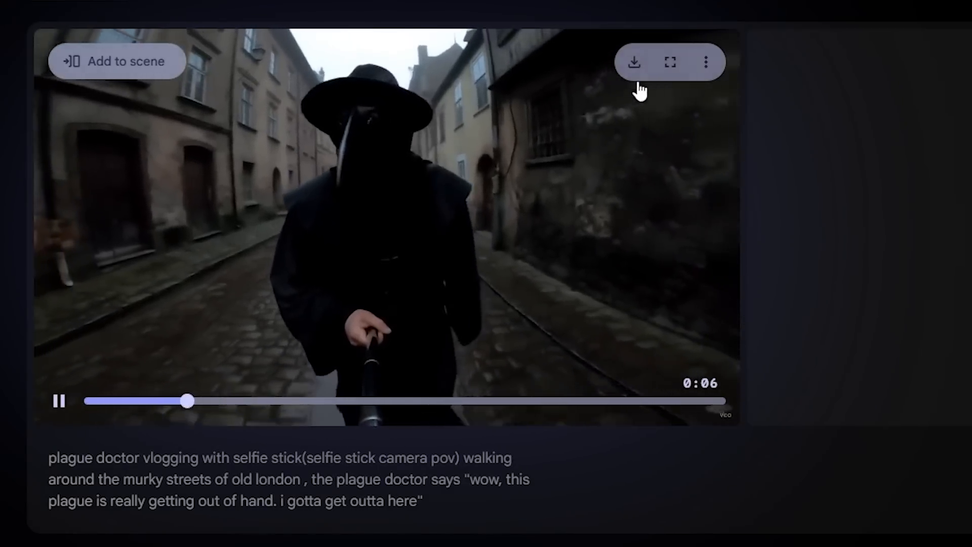
click(63, 401)
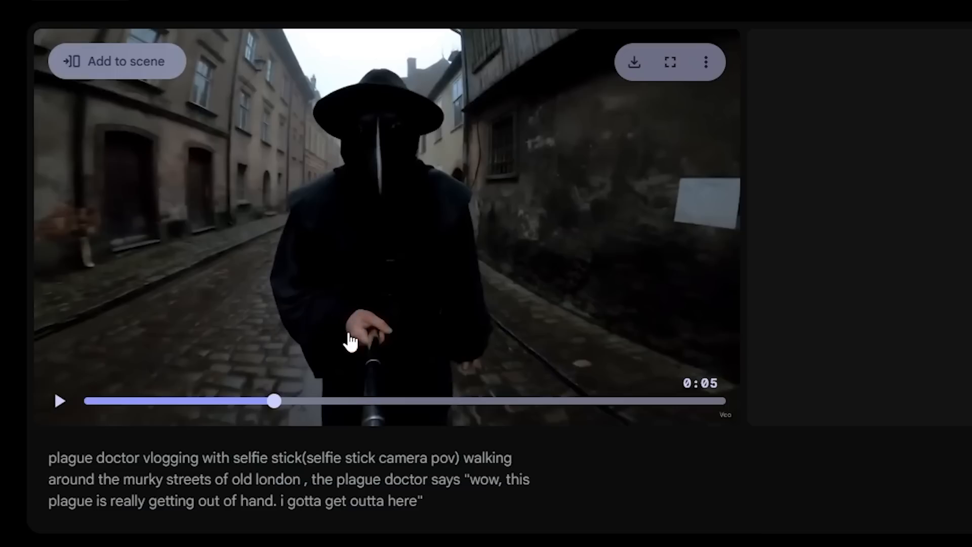
Step: Compare the plague doctor clip with the Einstein clips and the bigfoot and yeti campfire clip, and return to it
scroll(350, 342, down, 4)
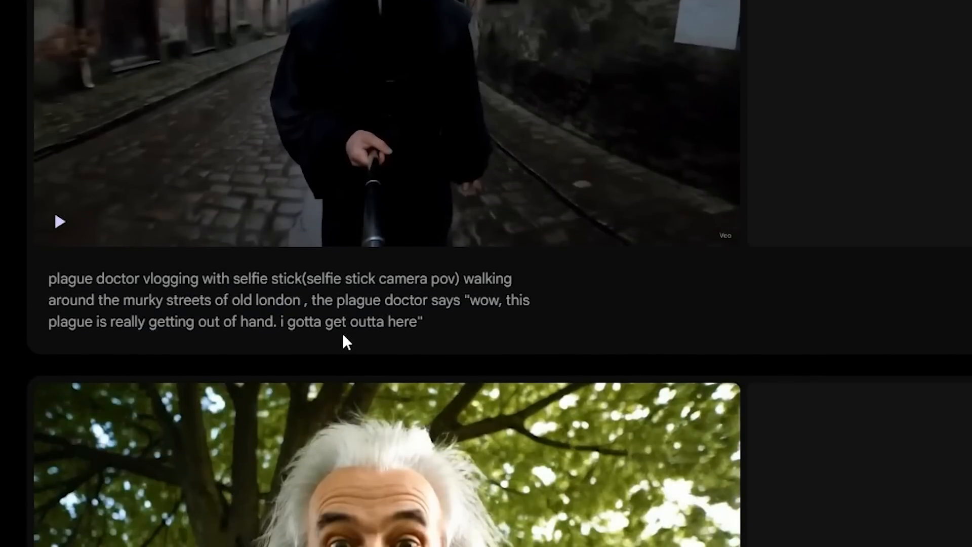
scroll(347, 341, down, 6)
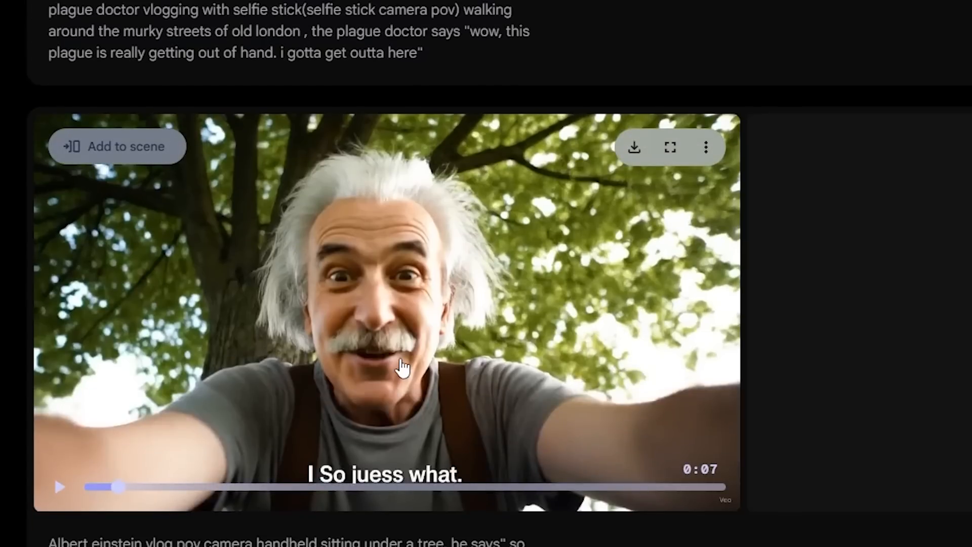
scroll(401, 368, up, 6)
scroll(401, 367, down, 11)
scroll(500, 540, down, 10)
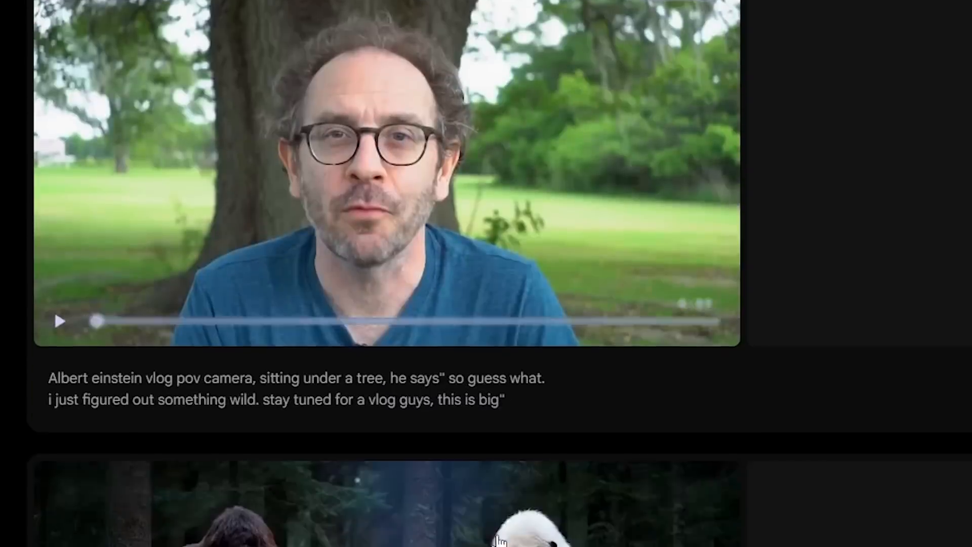
scroll(500, 540, down, 6)
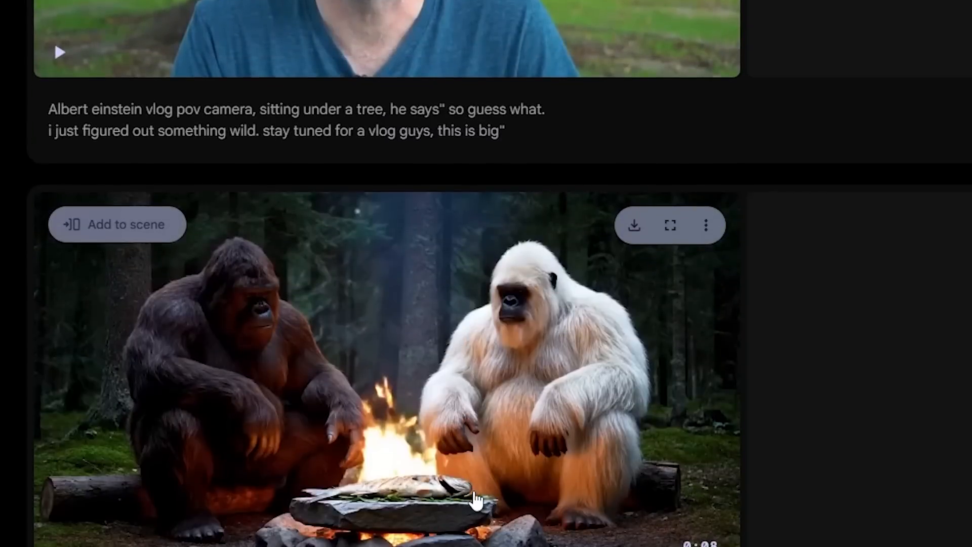
scroll(455, 496, up, 15)
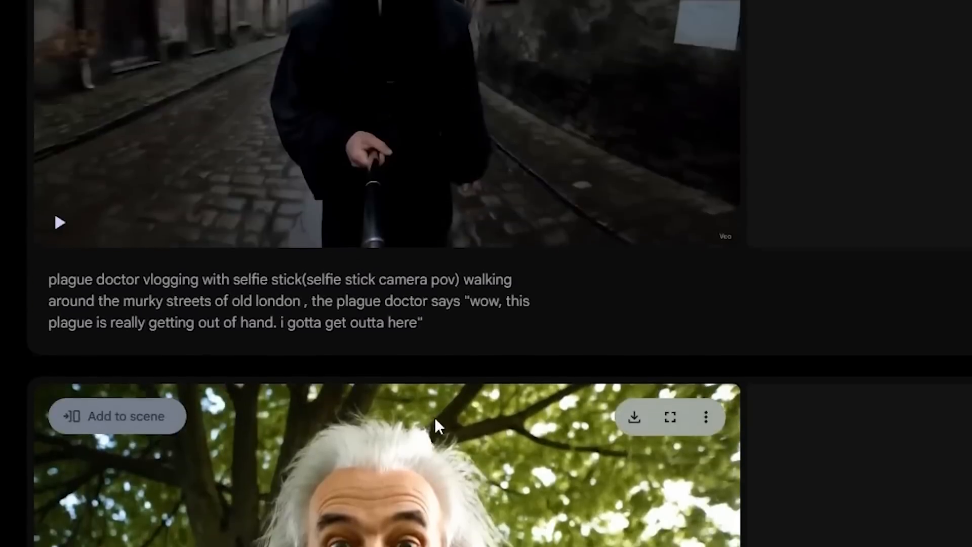
scroll(435, 405, up, 4)
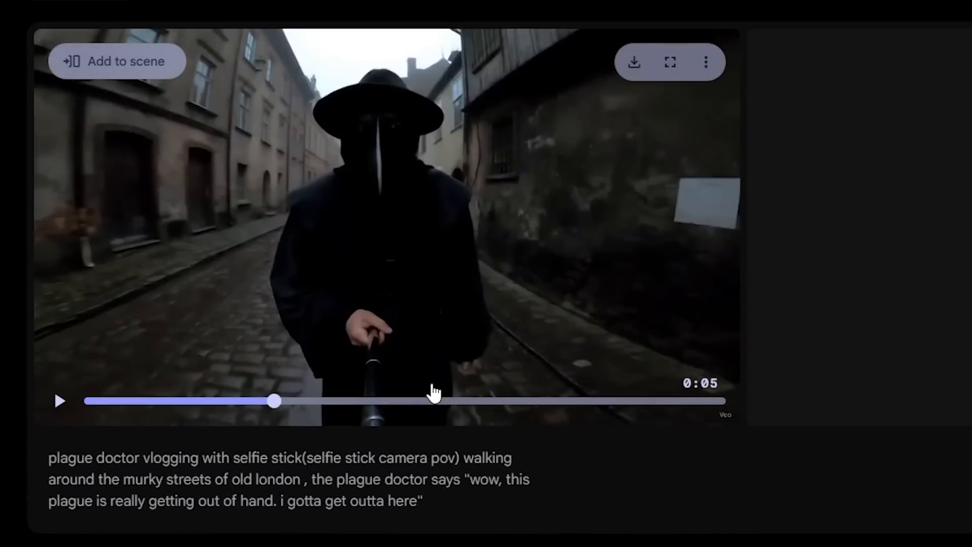
Step: Review the plague doctor prompt's two-part structure, highlighting the scene and camera description and the passage with the spoken line
drag(45, 459, 515, 459)
click(310, 456)
drag(311, 456, 478, 482)
click(478, 482)
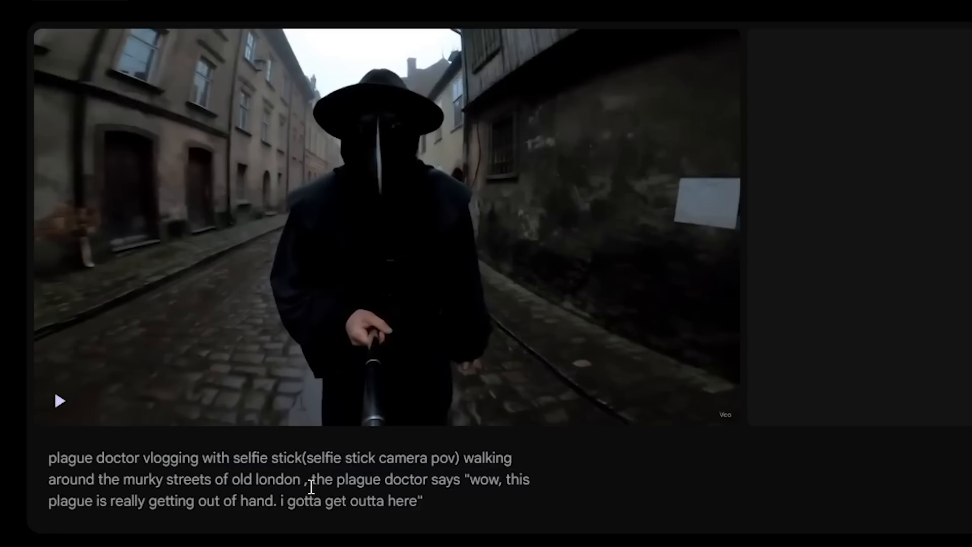
drag(309, 485, 490, 507)
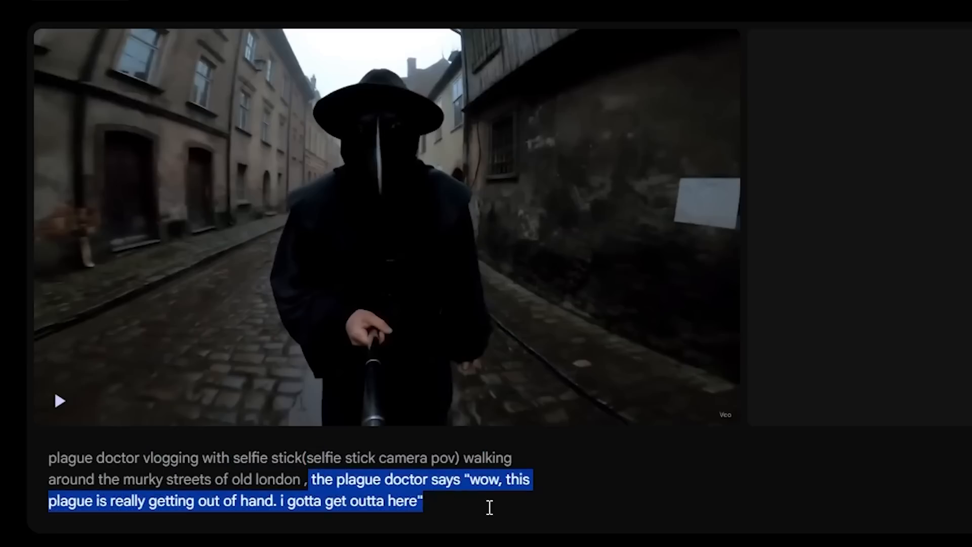